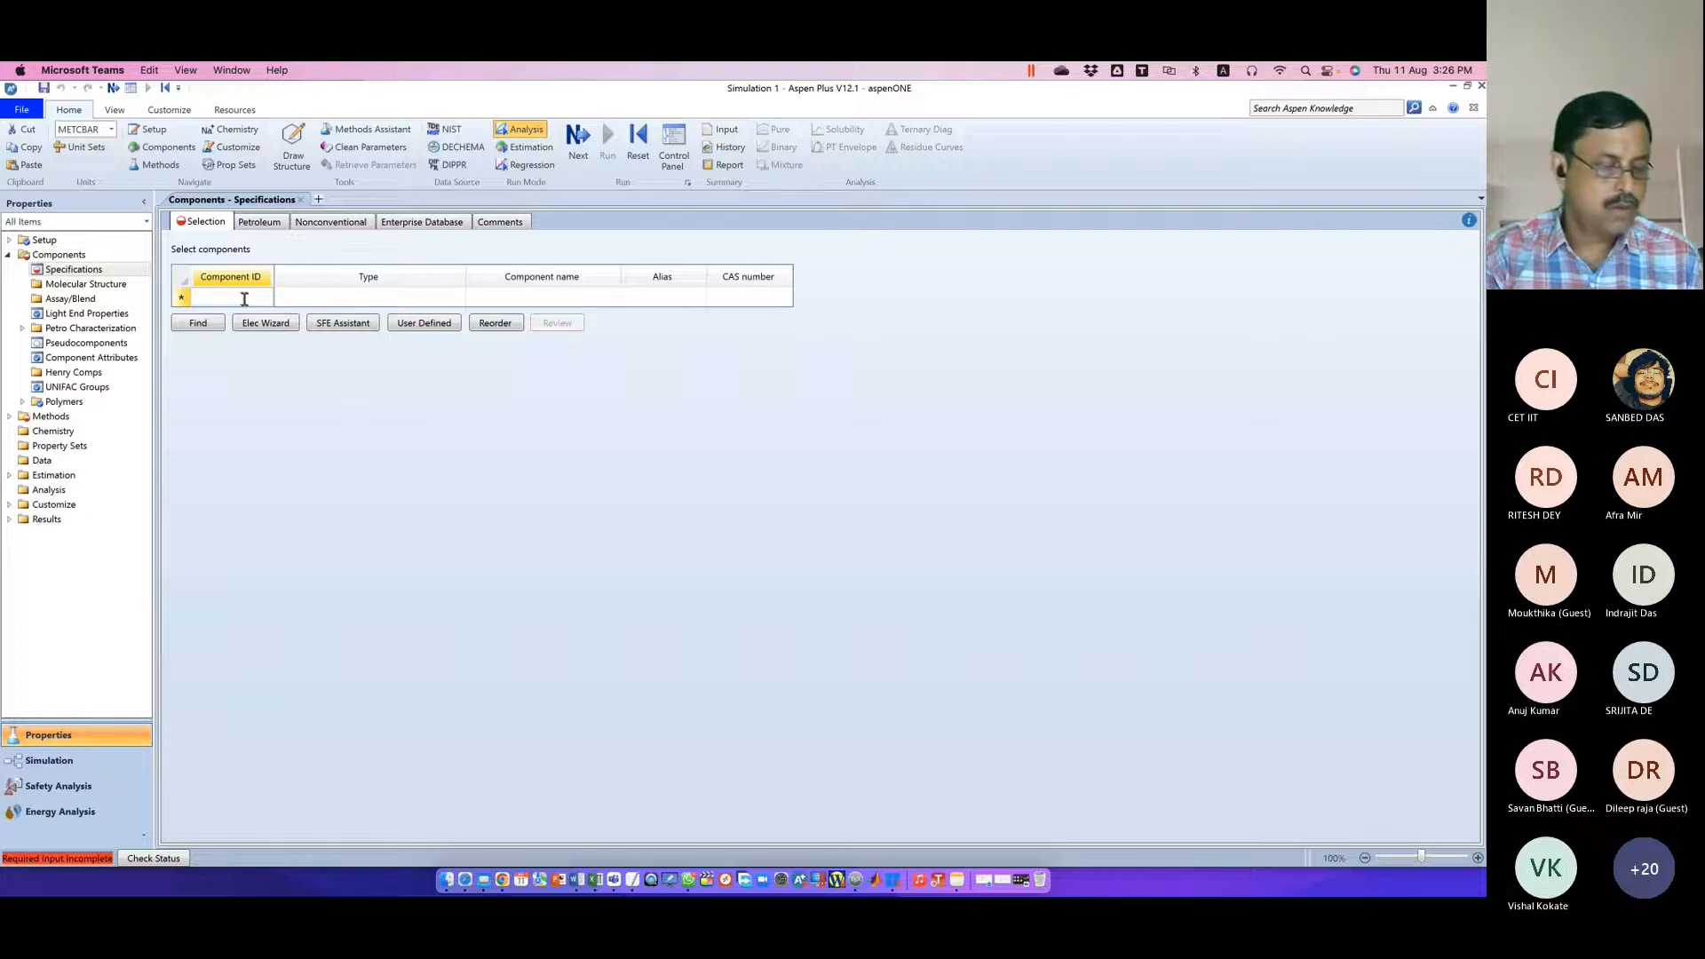
Add a component whose ID is a participant's first name followed by 1 and set its type to Nonconventional
type("VISHA")
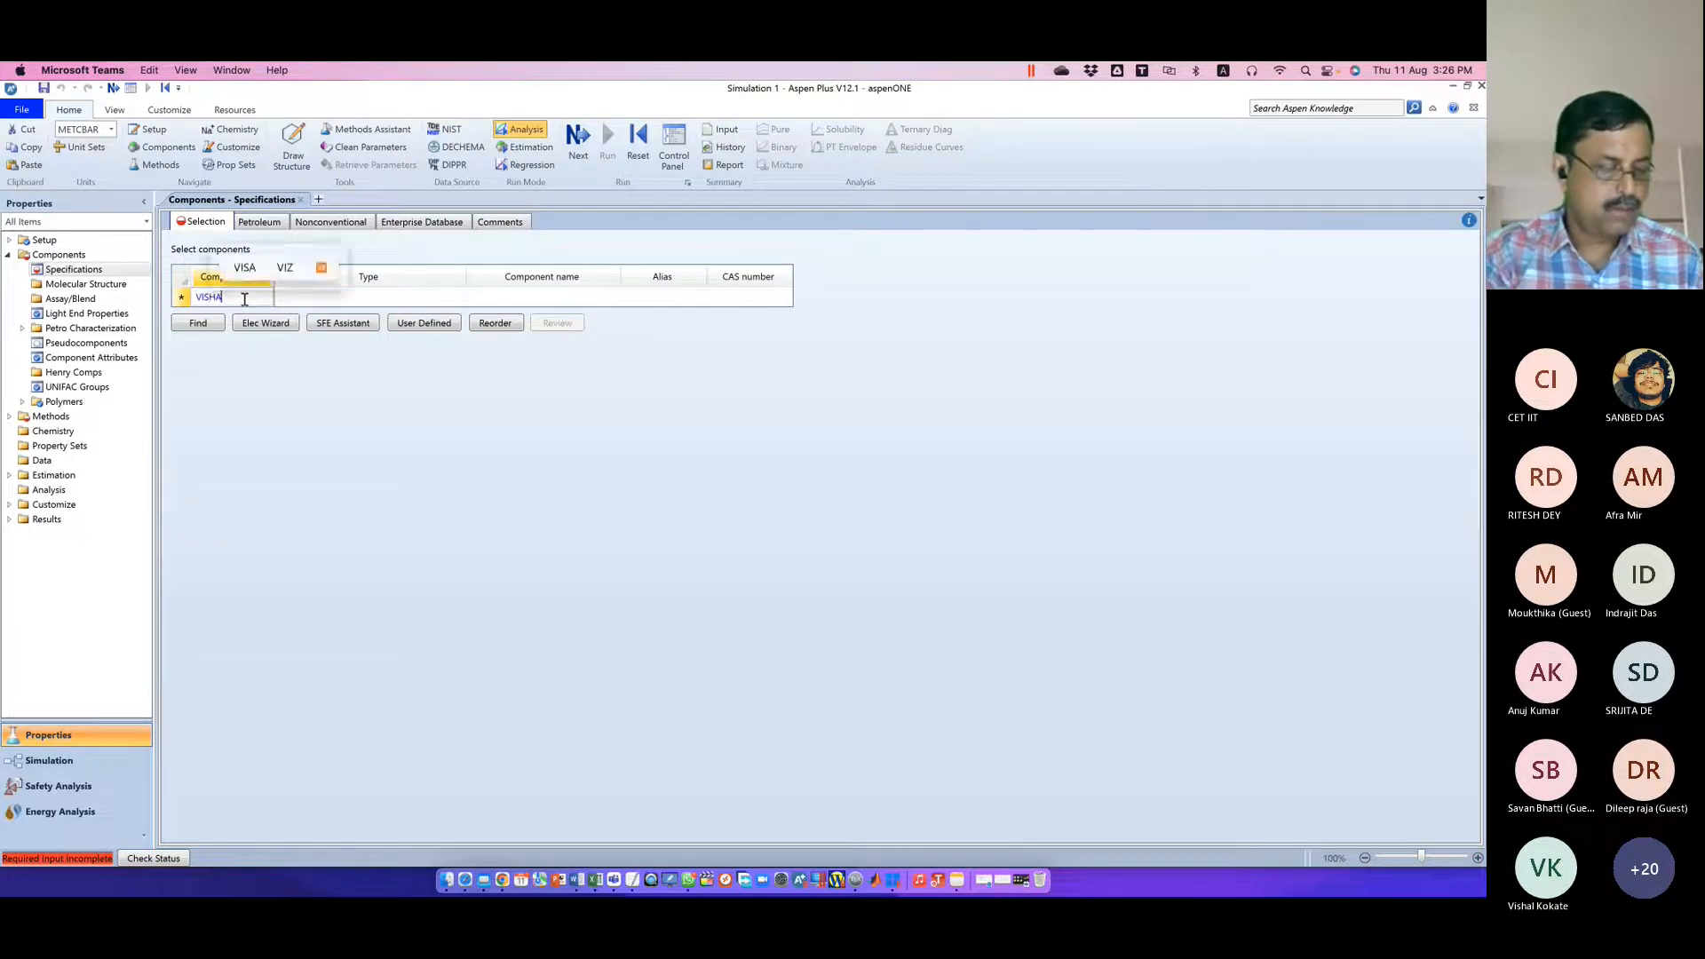
type("L1")
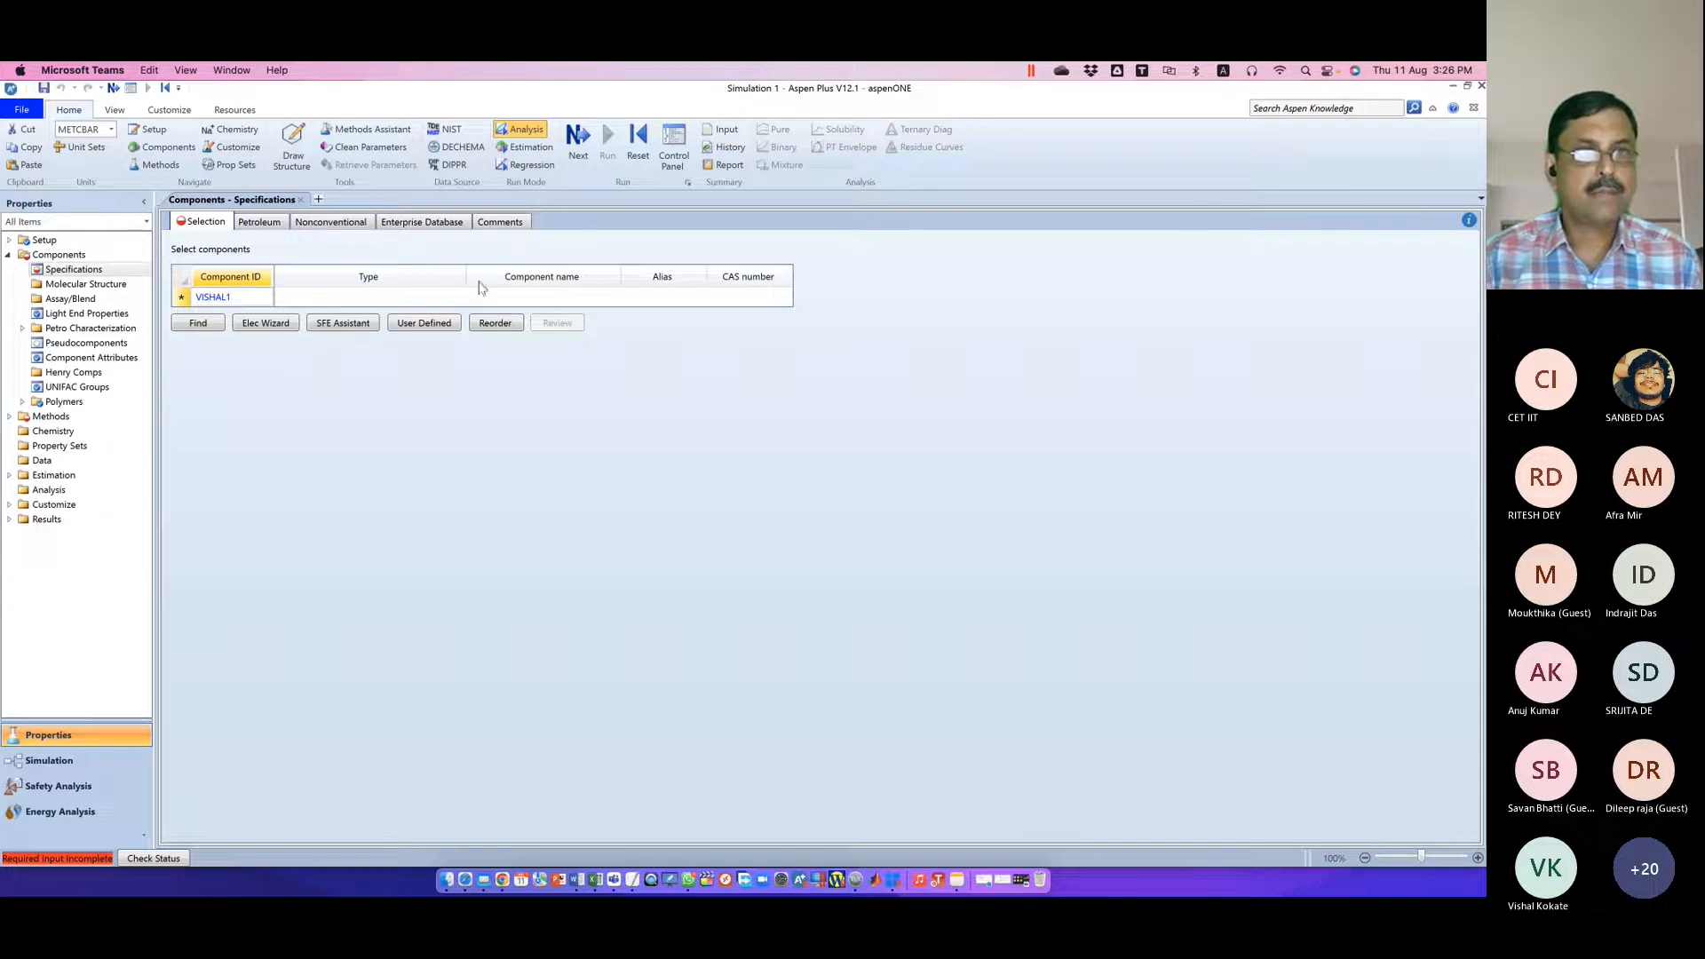
left_click(369, 375)
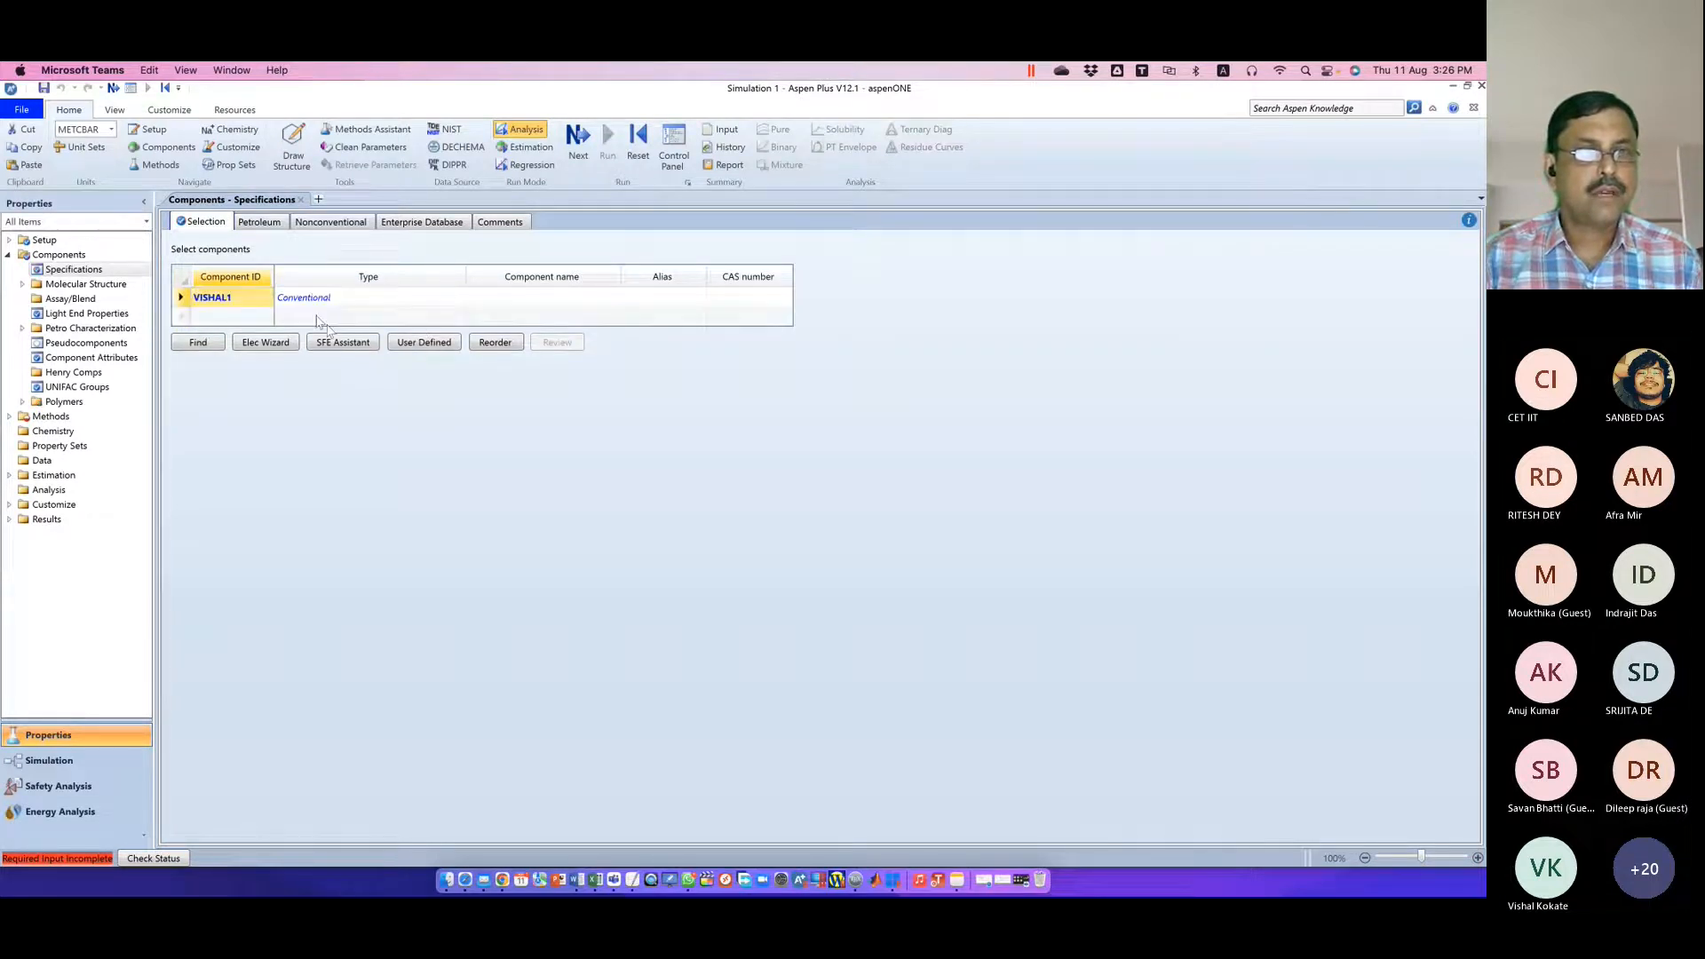
left_click(331, 300)
left_click(458, 296)
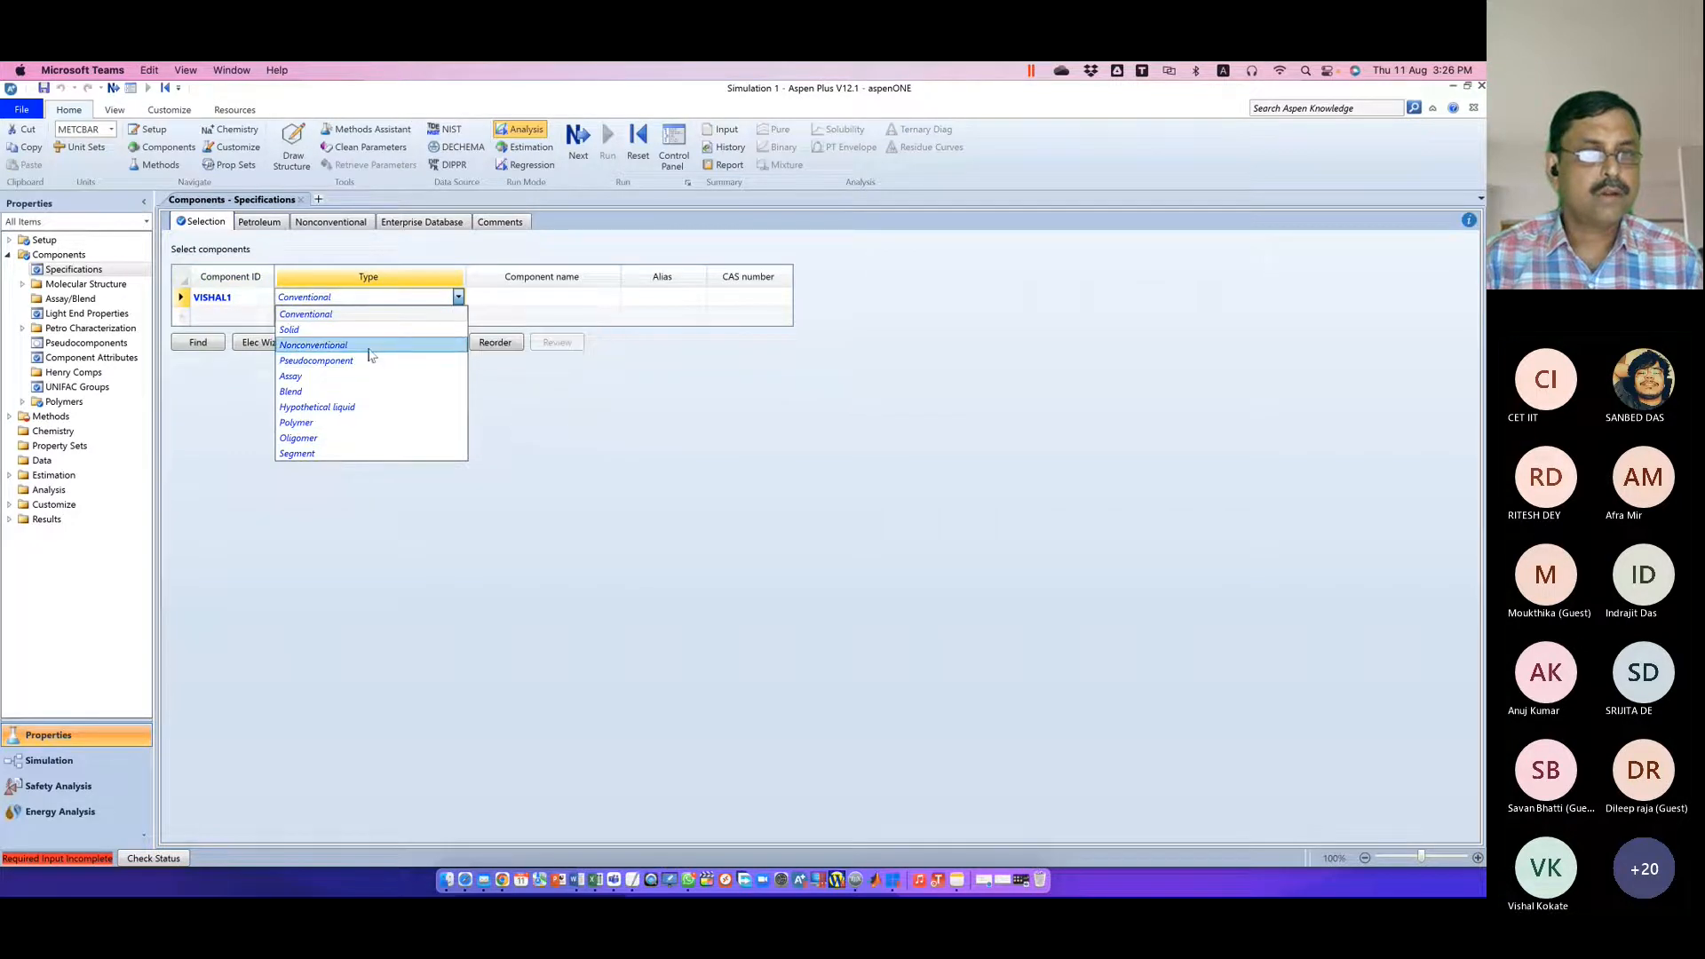
left_click(371, 346)
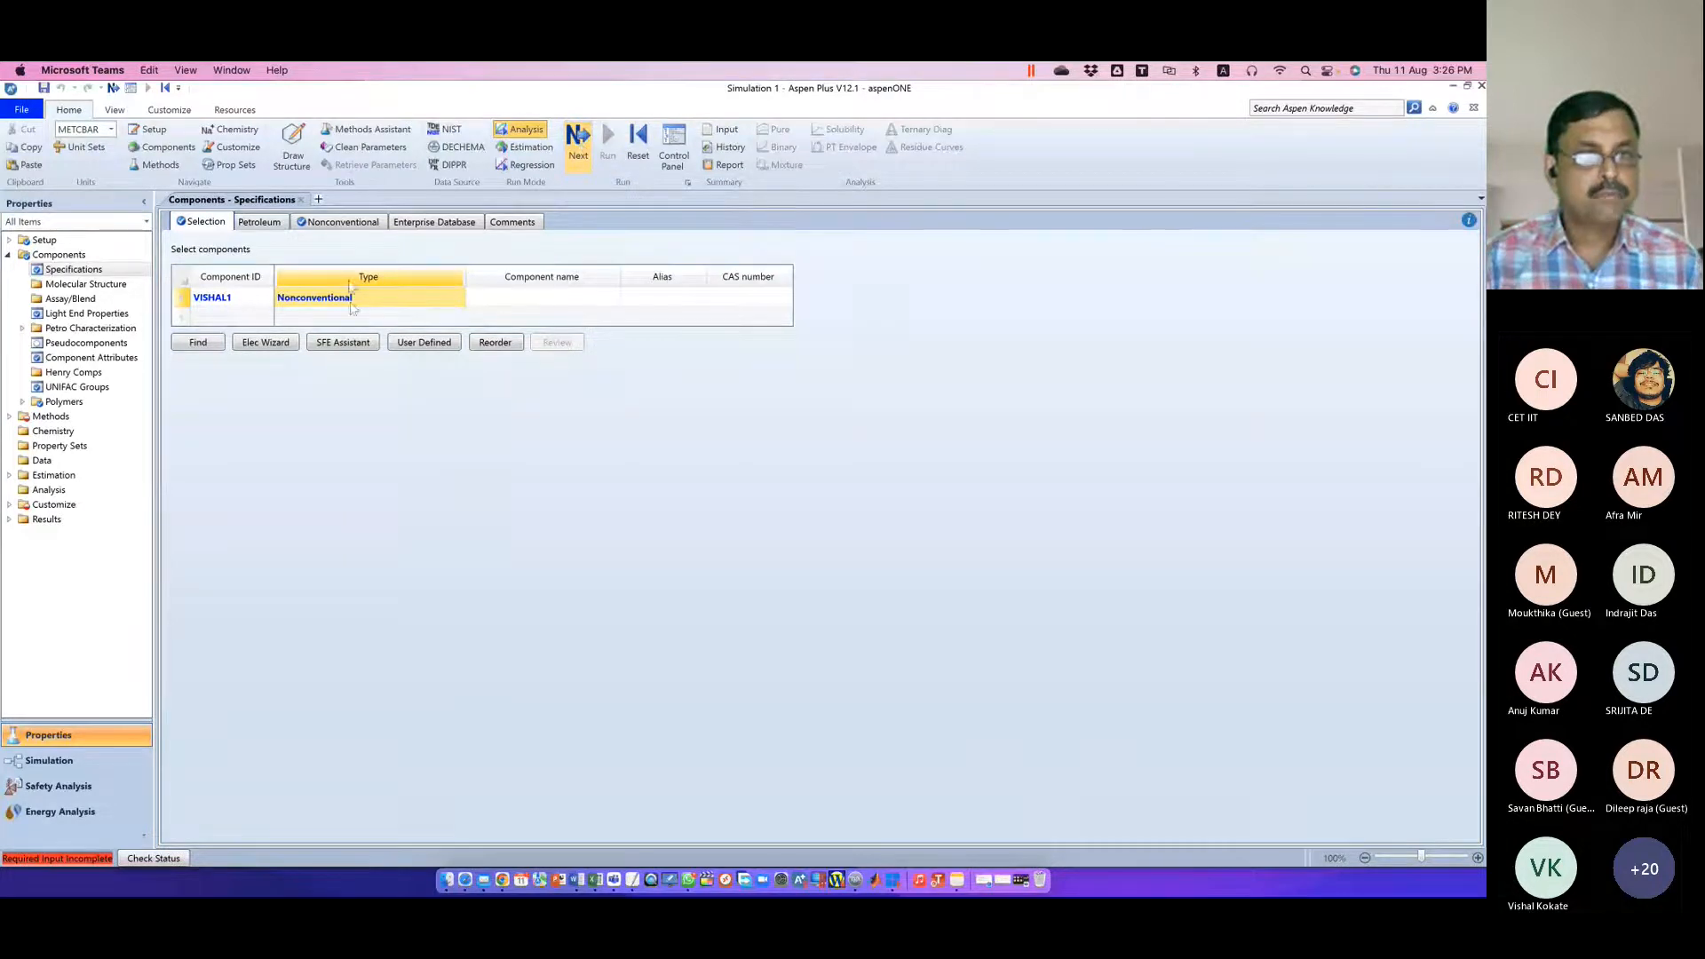
Review the new component's entry among the nonconventional components in the component specifications, and return to the component selection
key("F4")
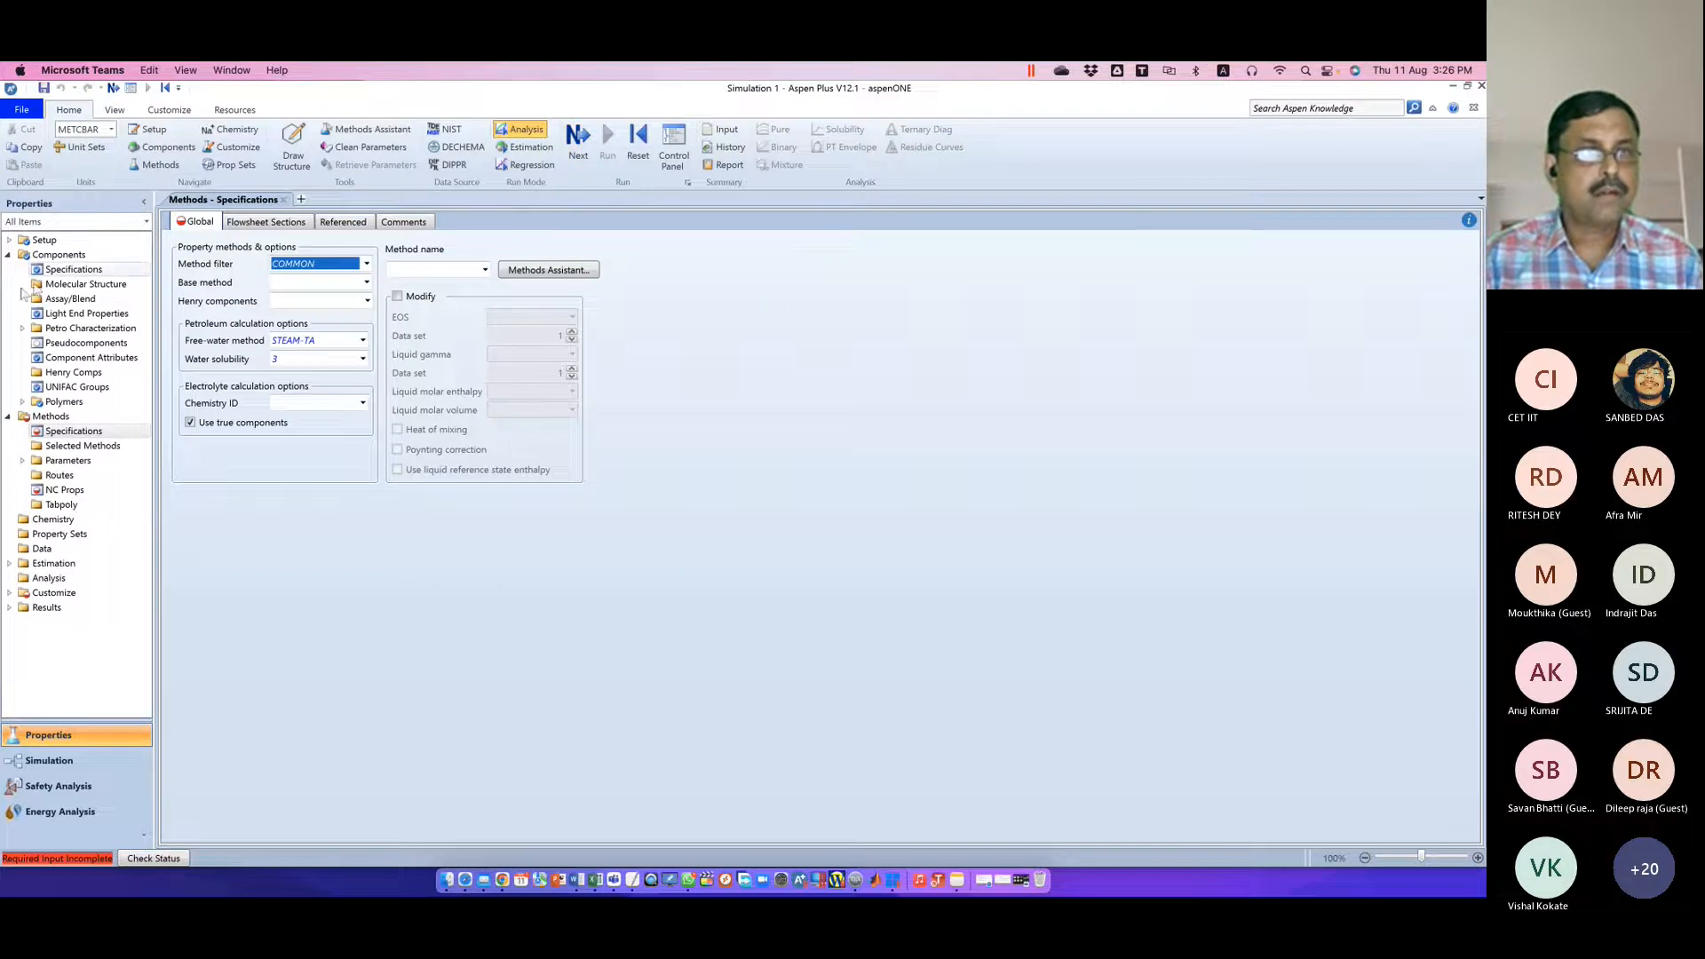
left_click(73, 269)
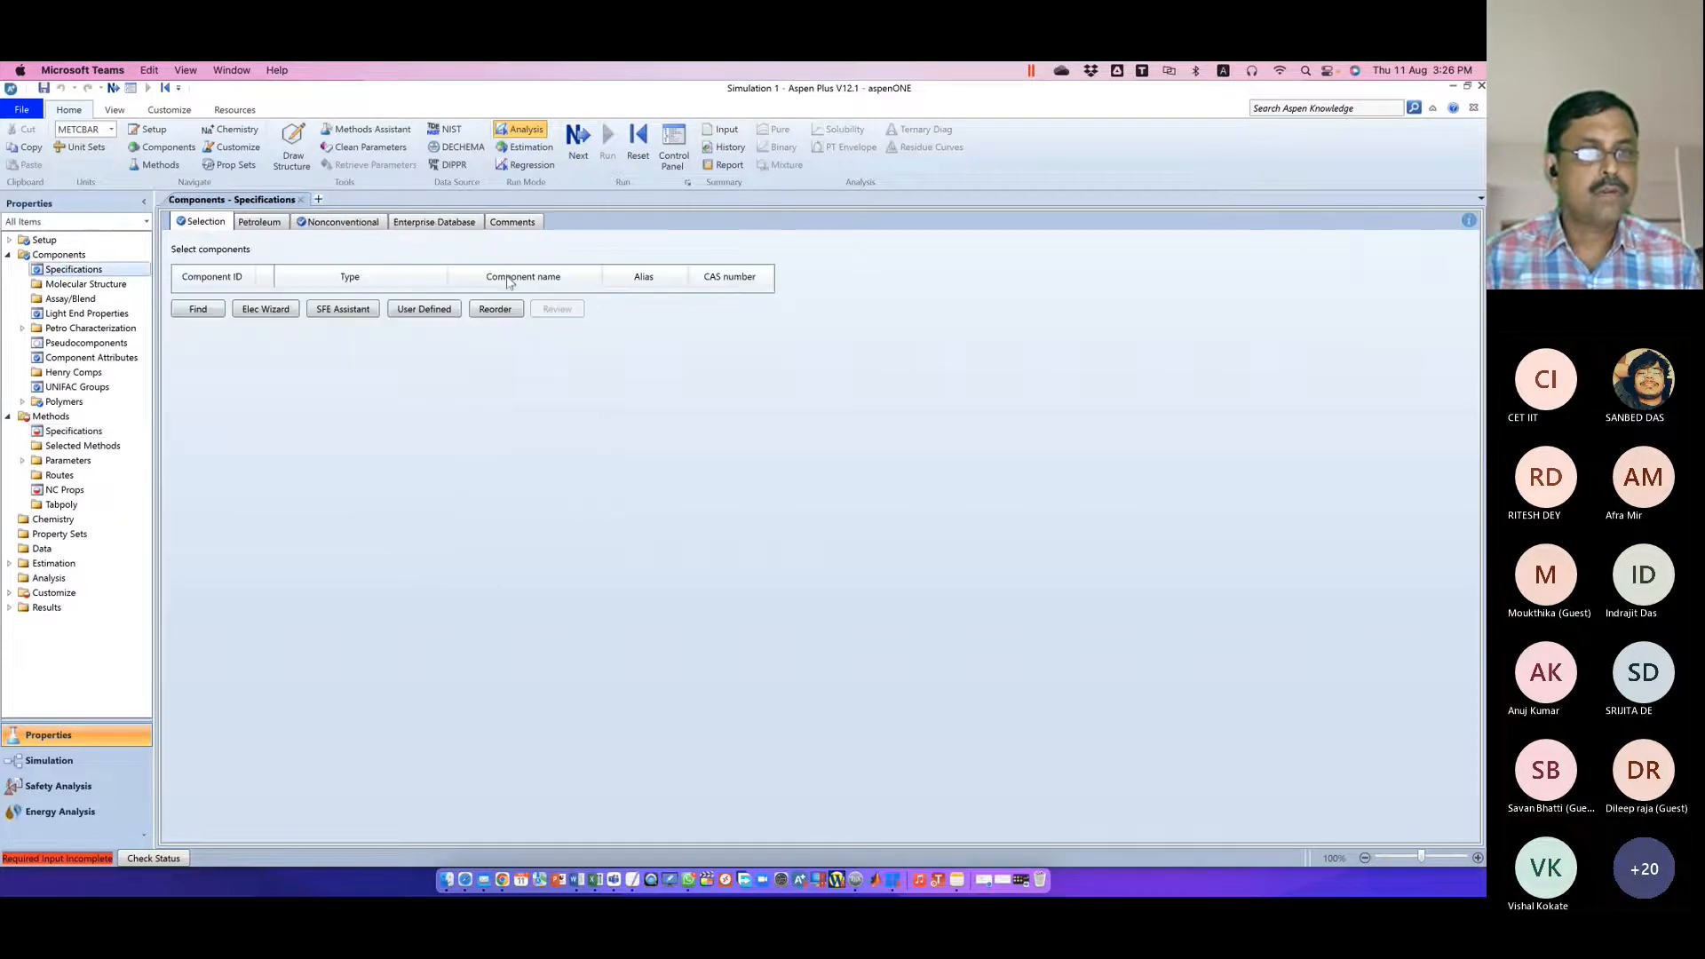
left_click(340, 224)
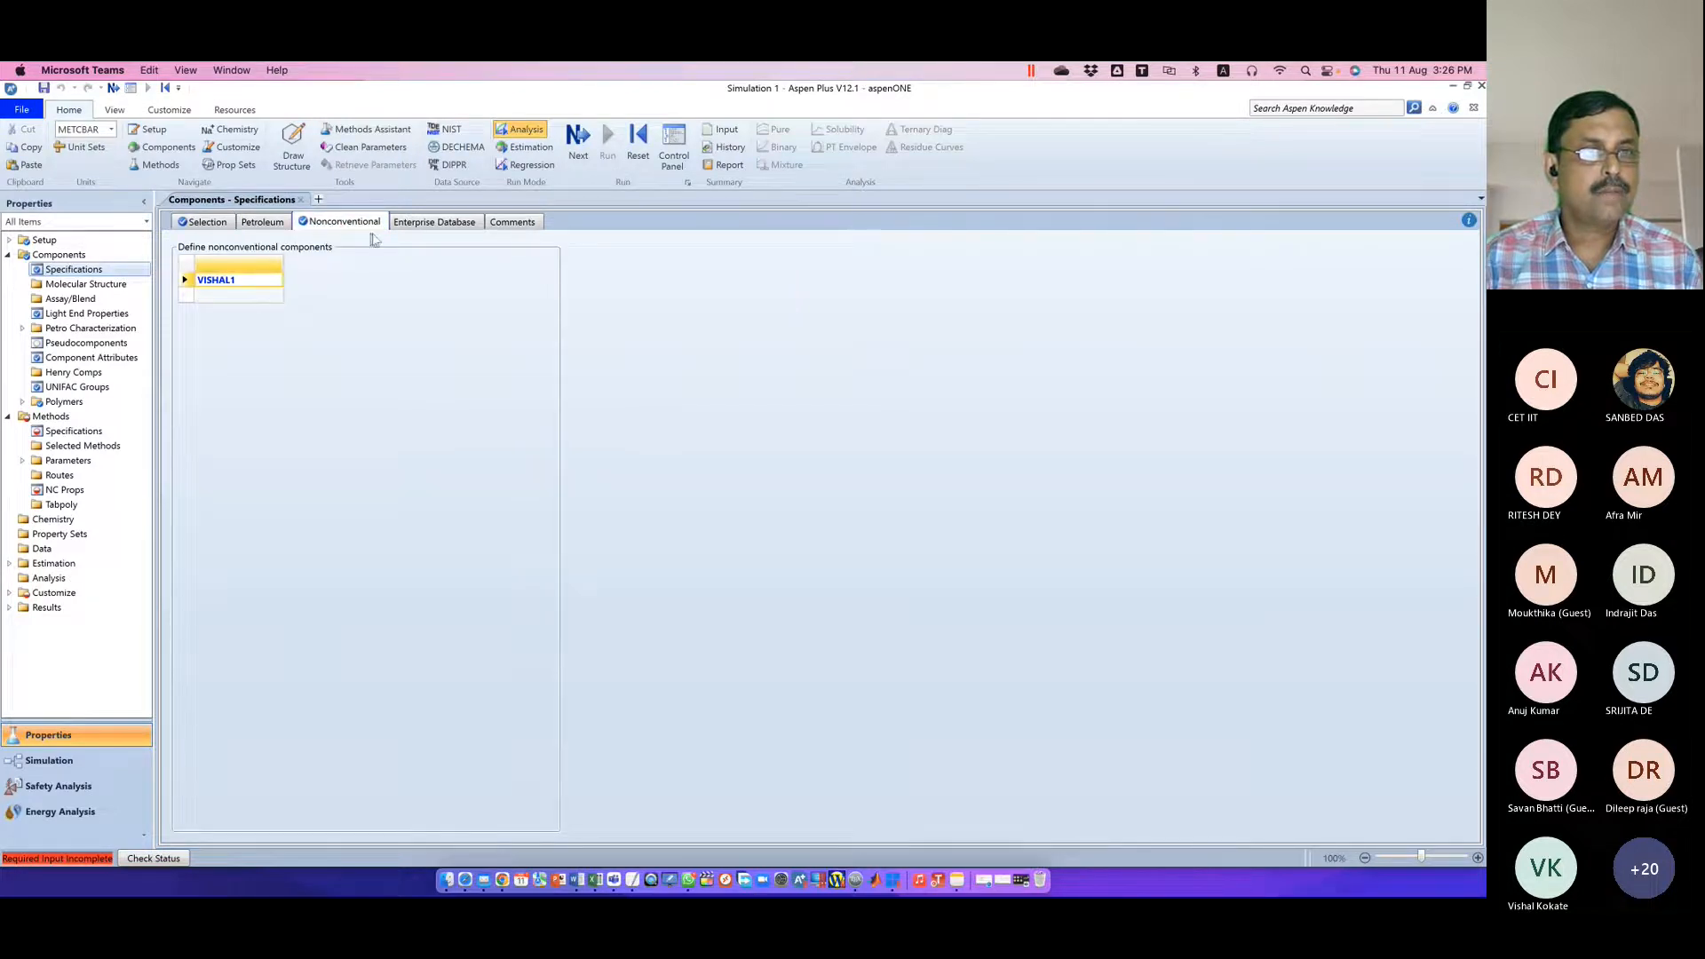
left_click(217, 226)
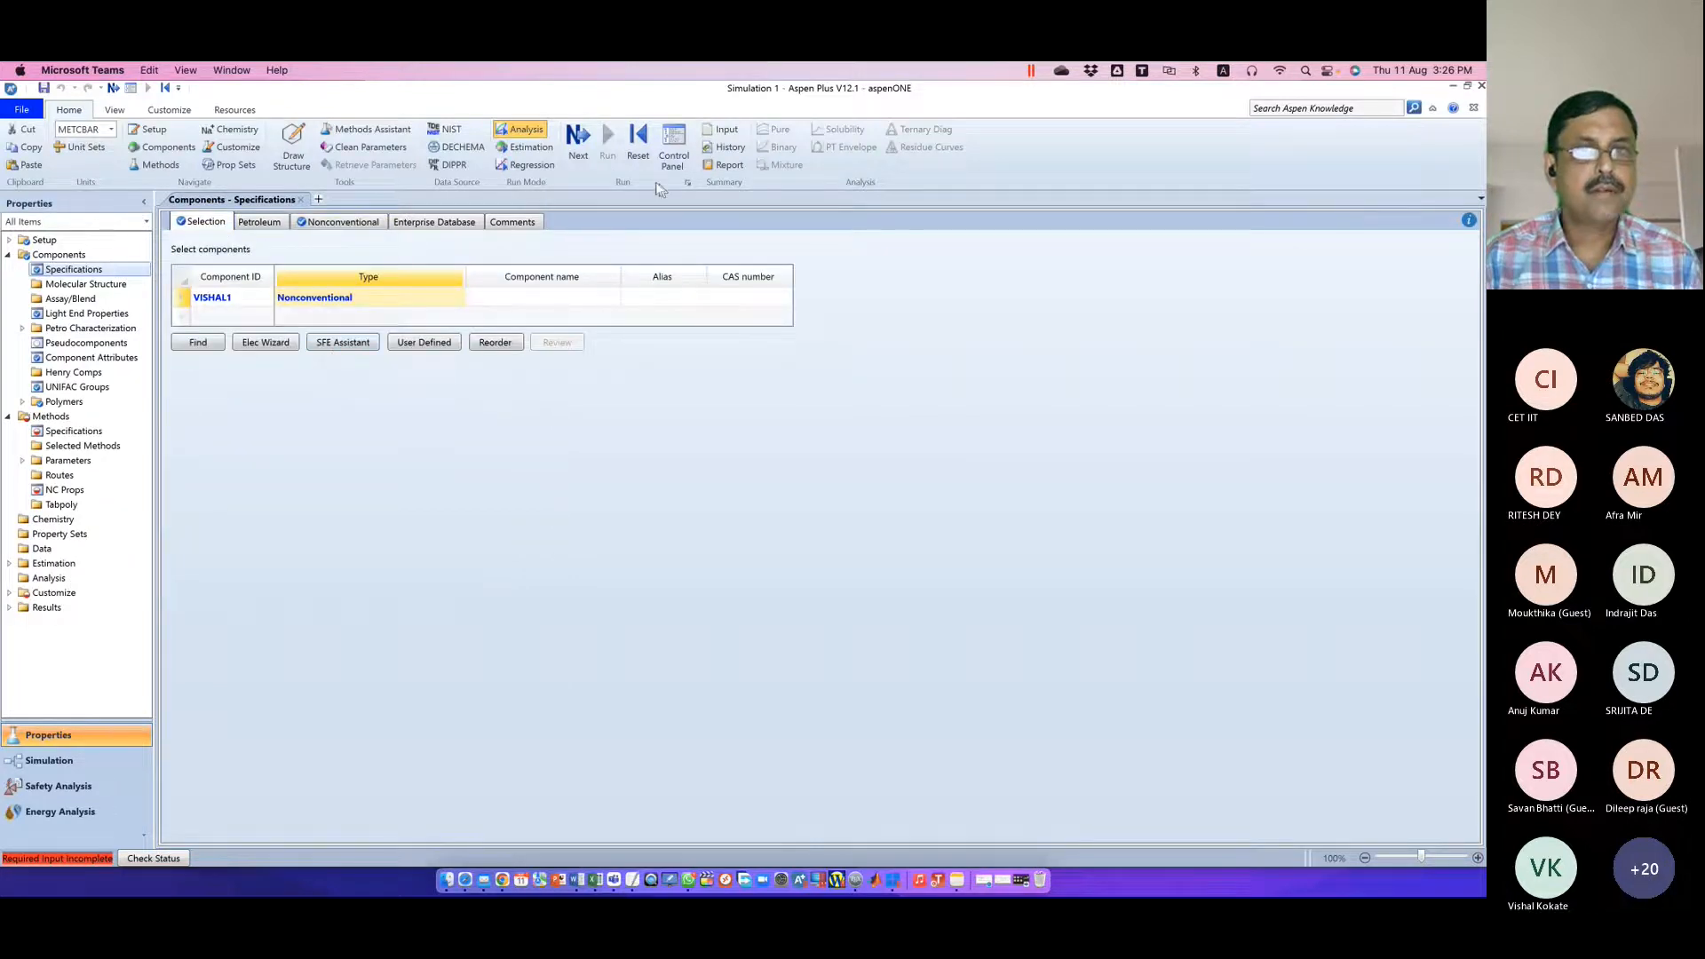
Set the global property method to IDEAL in the Methods specifications
left_click(578, 137)
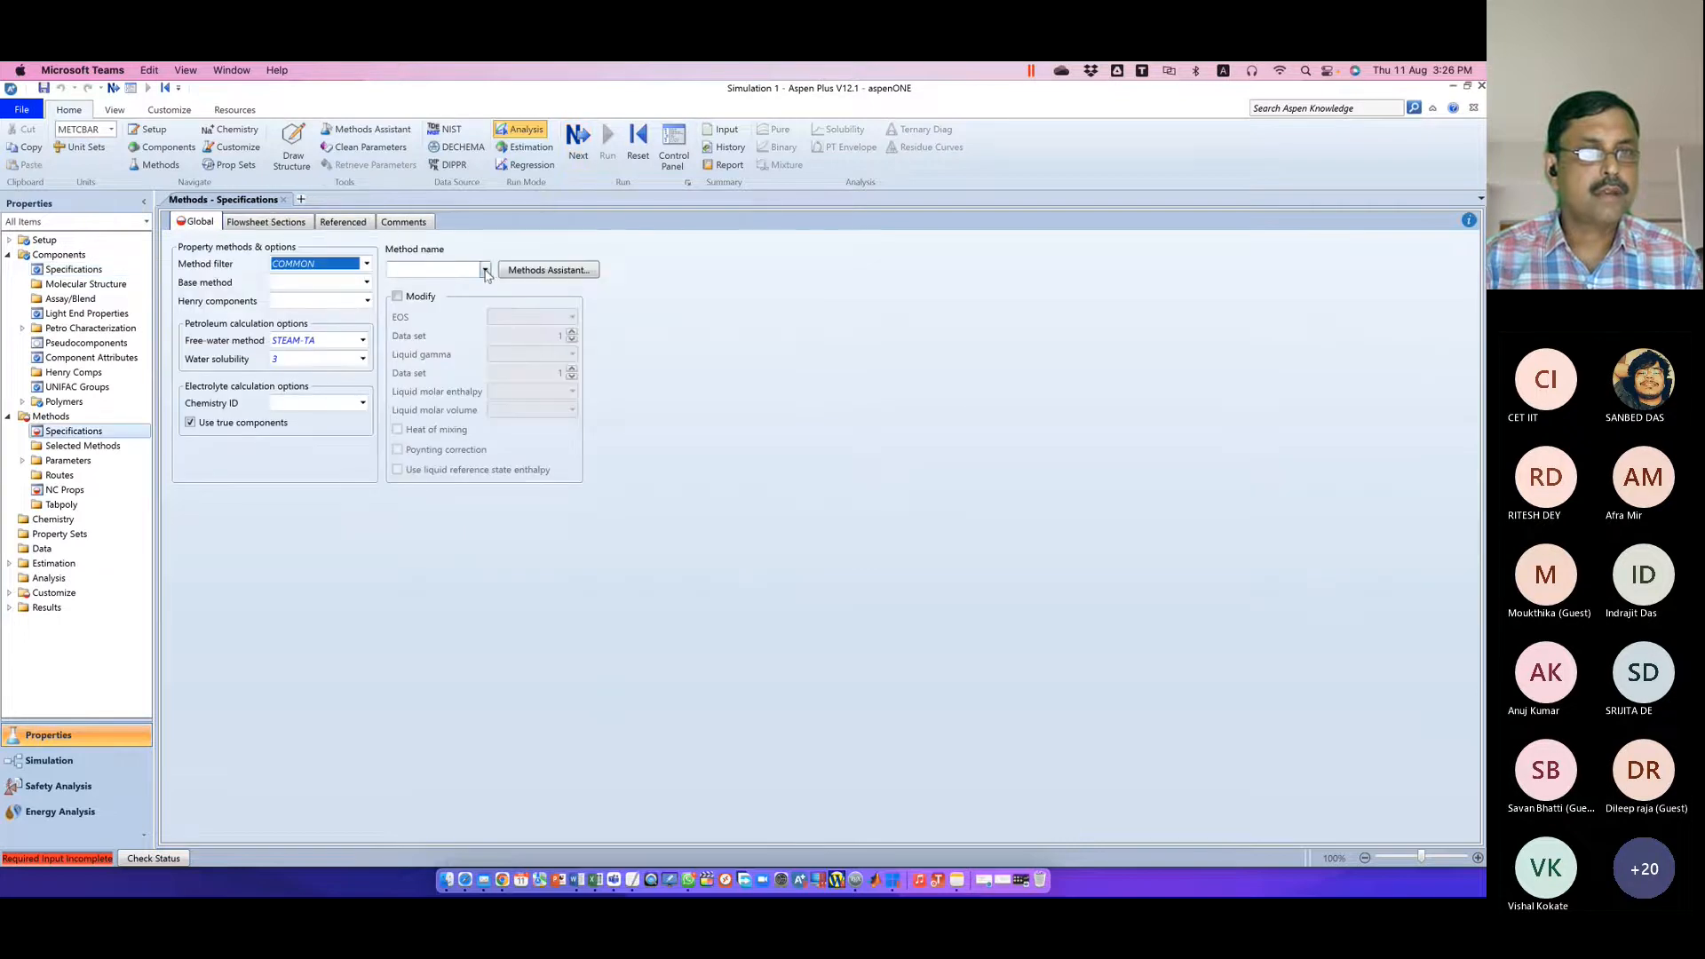
left_click(485, 271)
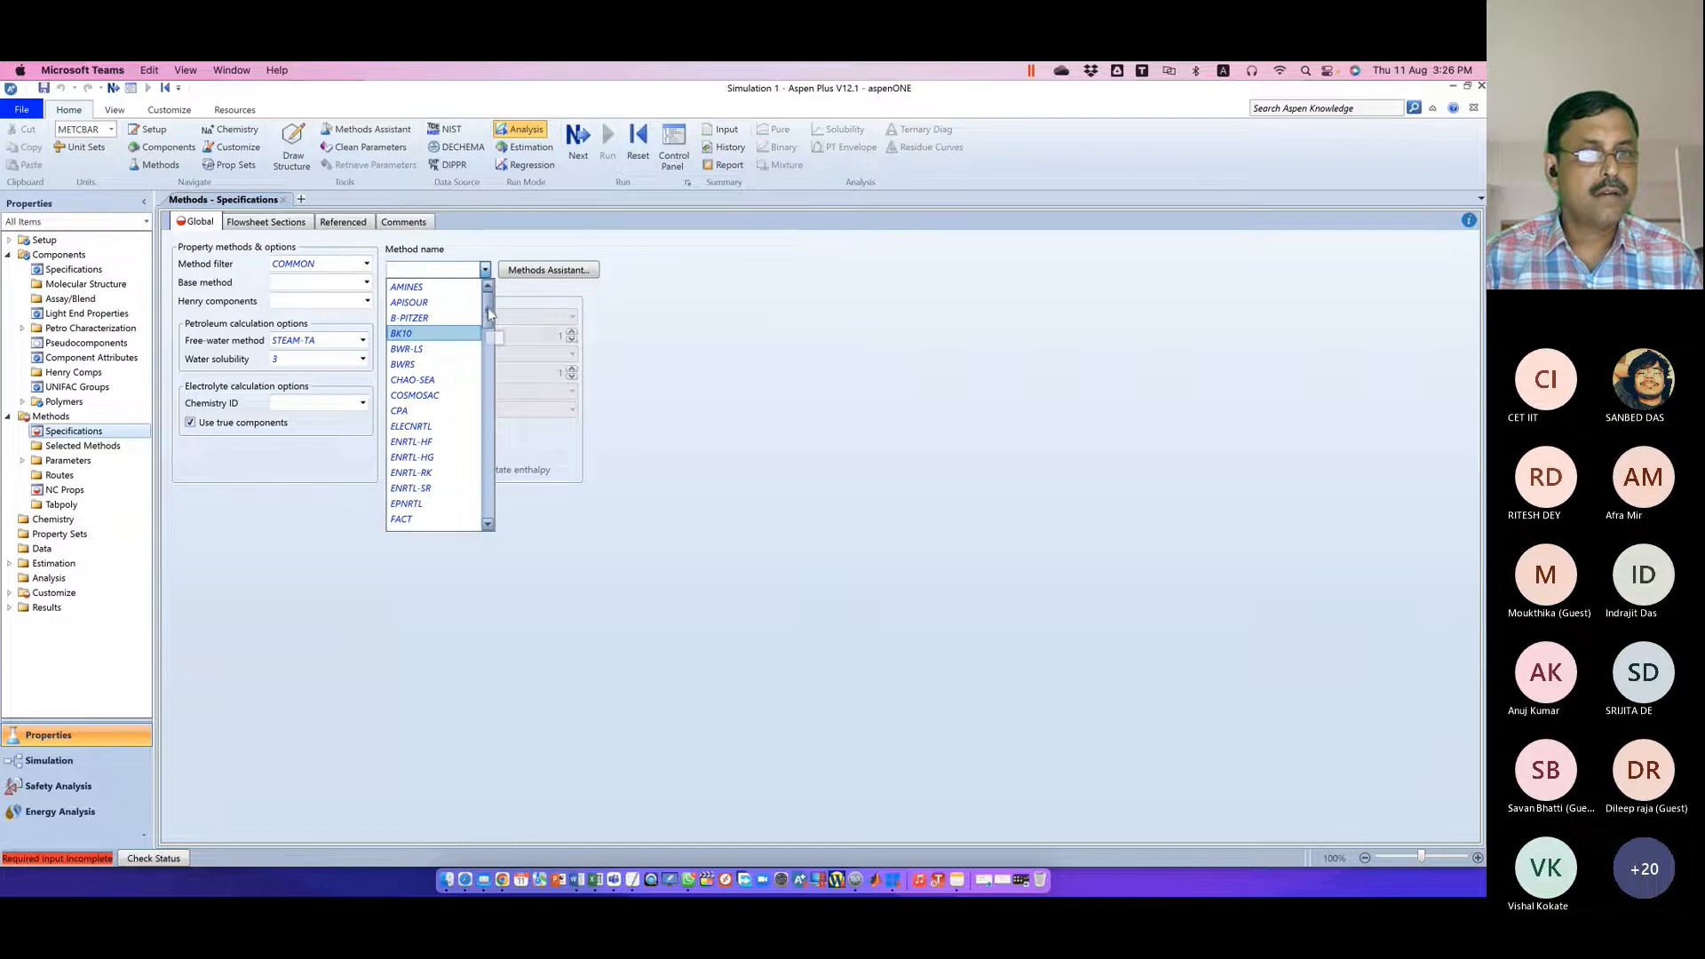
left_click_drag(486, 310, 490, 348)
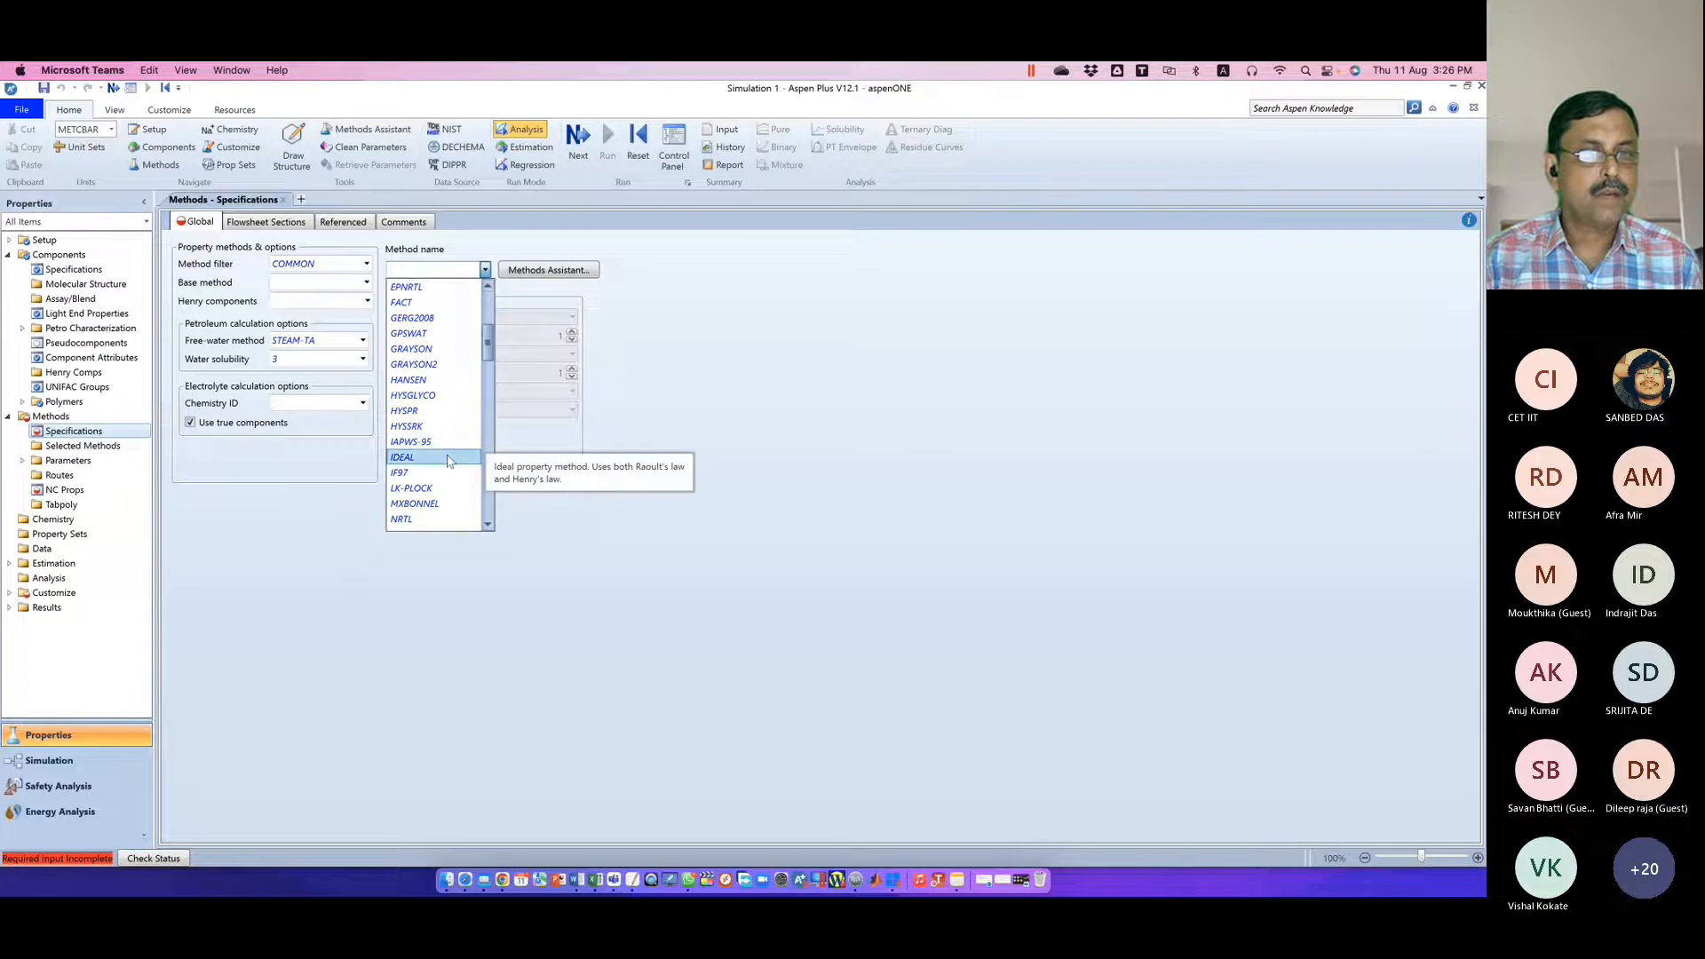
left_click(444, 426)
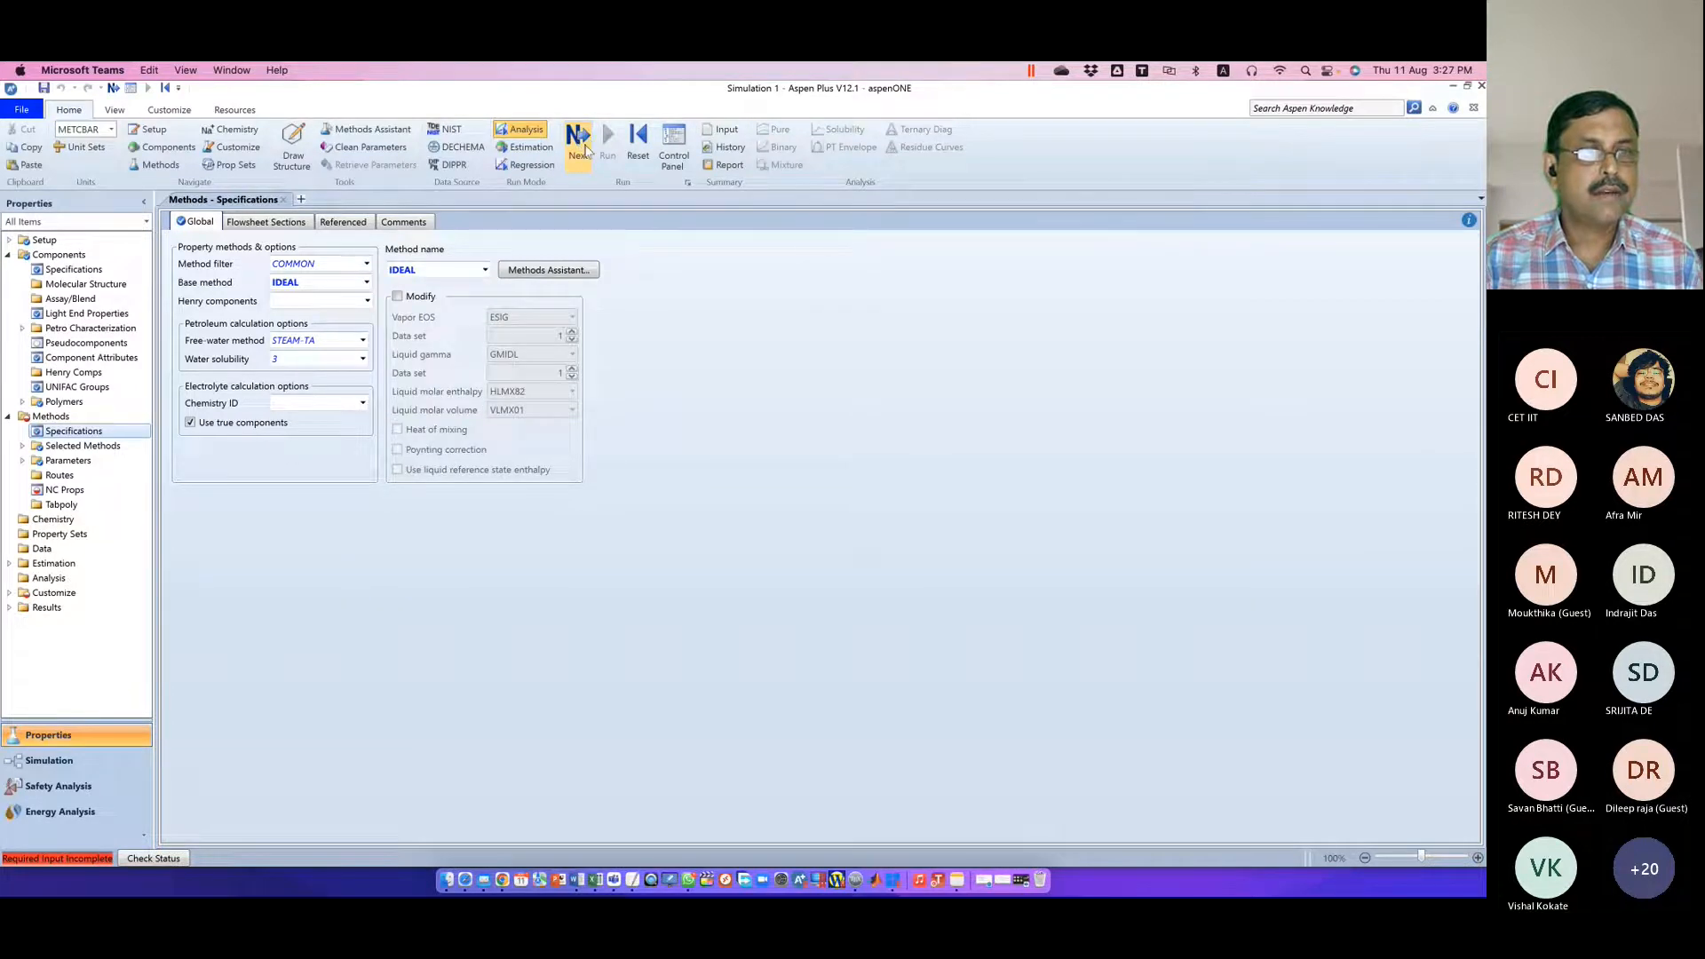
Assign the ENTHGEN enthalpy model to the nonconventional component and look through the available density models without choosing one
left_click(576, 152)
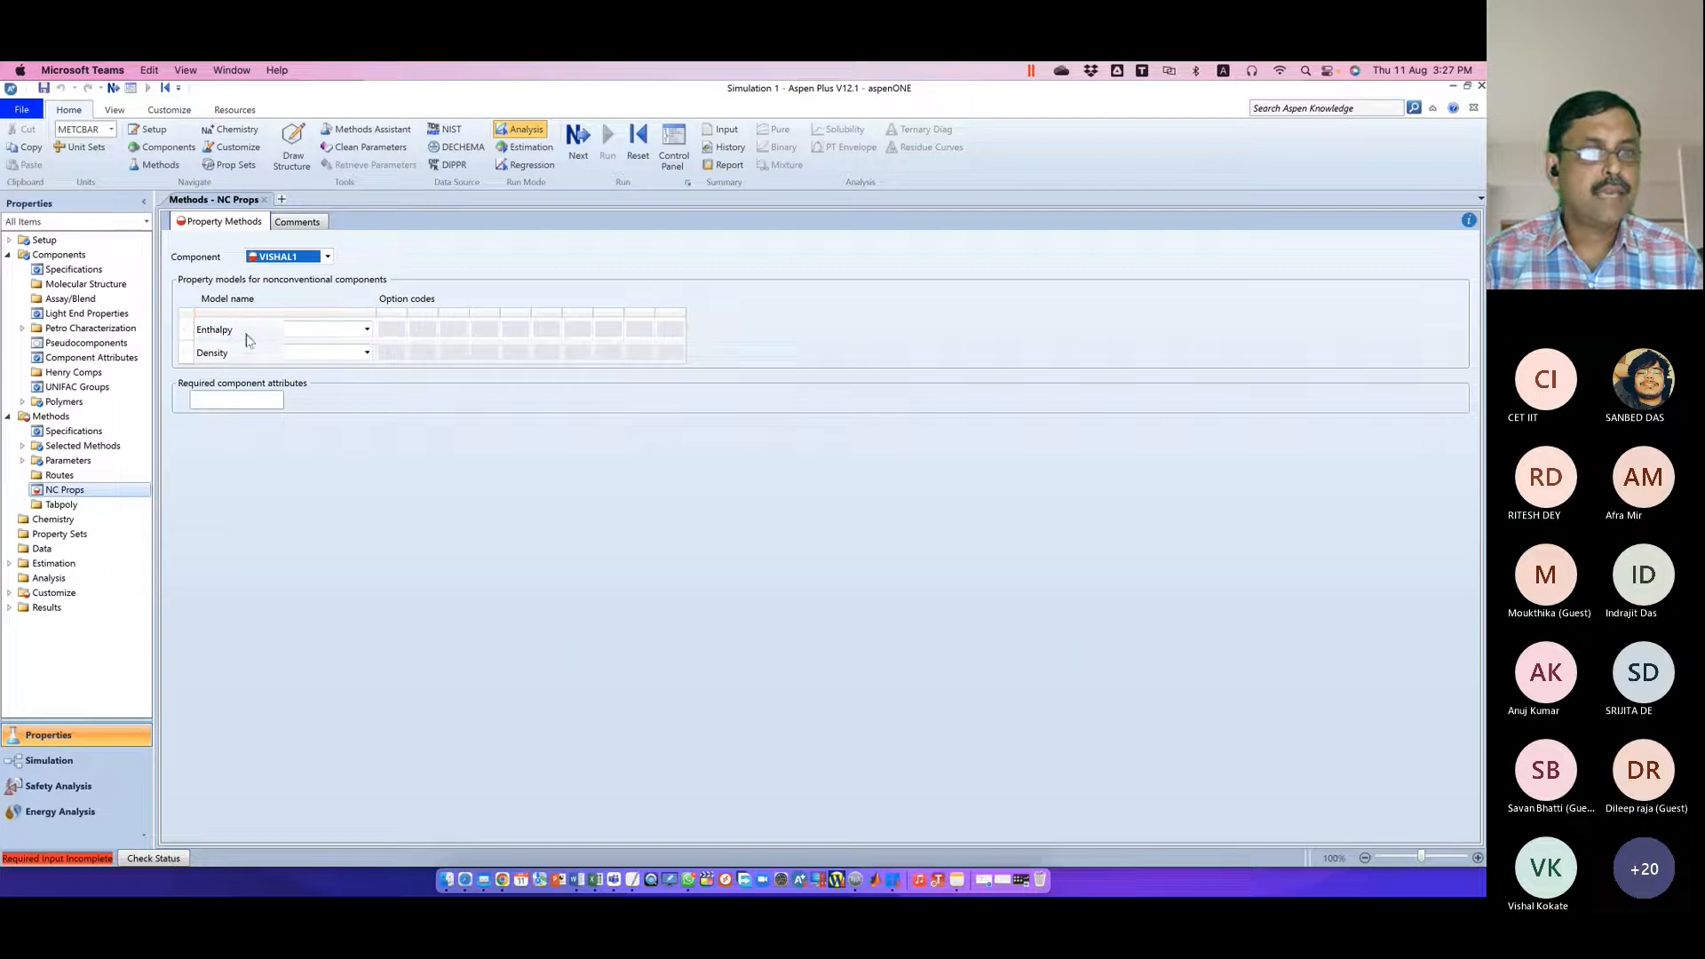
left_click(367, 333)
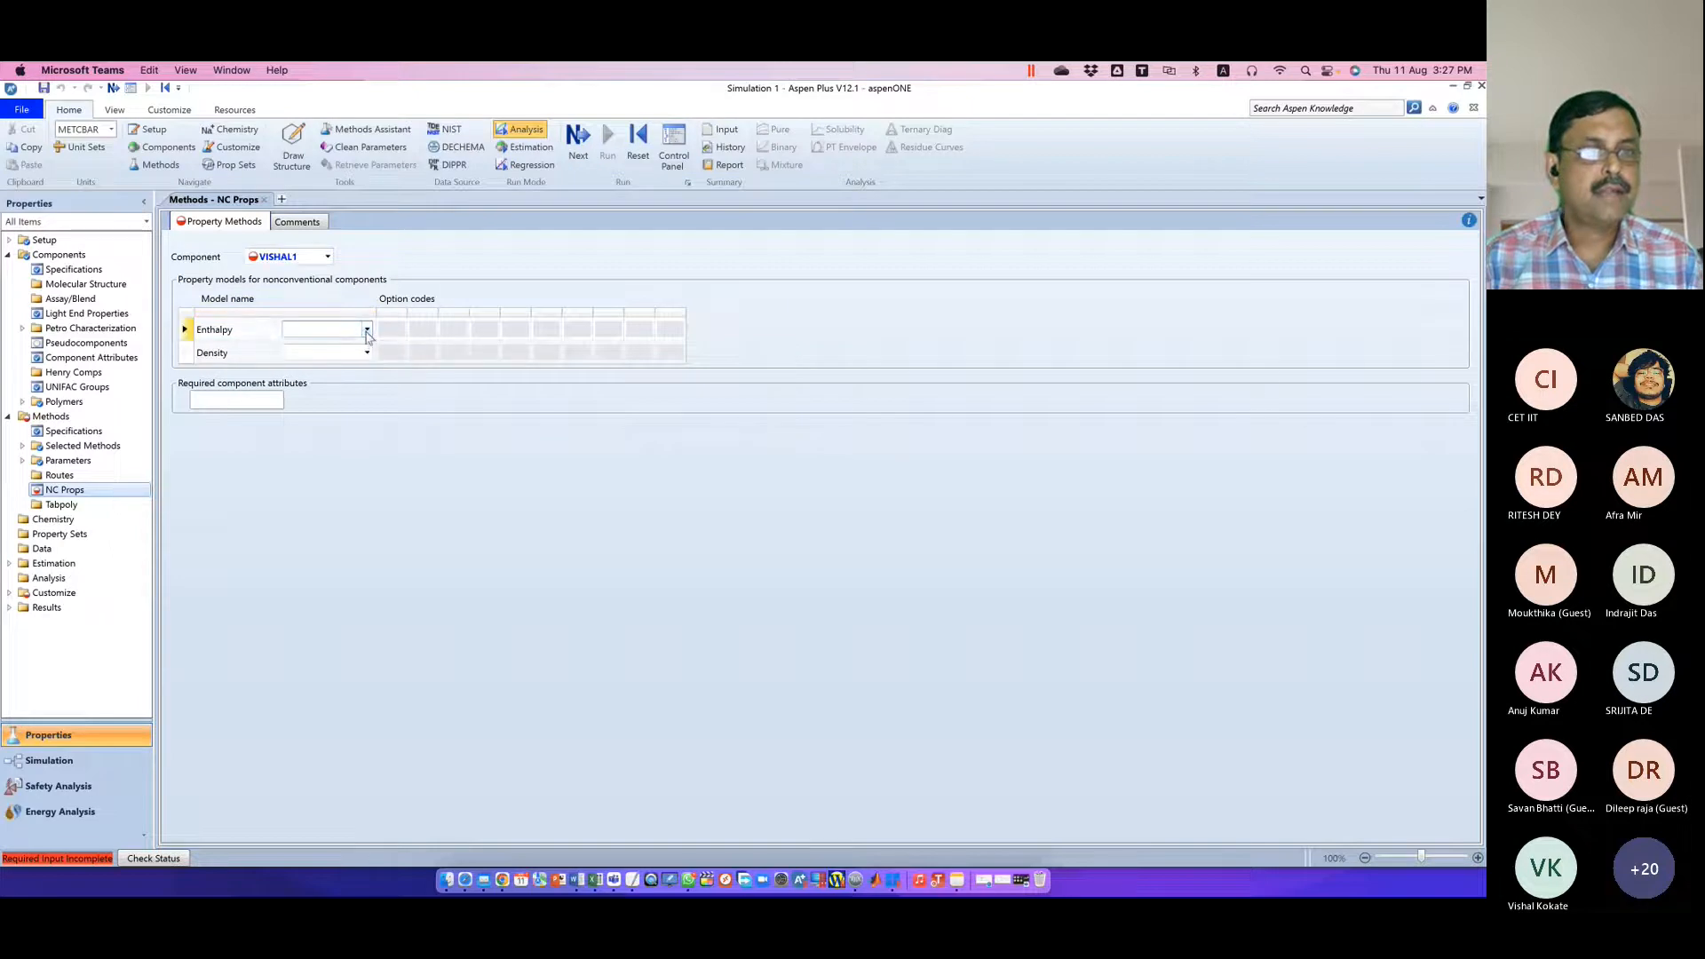
left_click(367, 330)
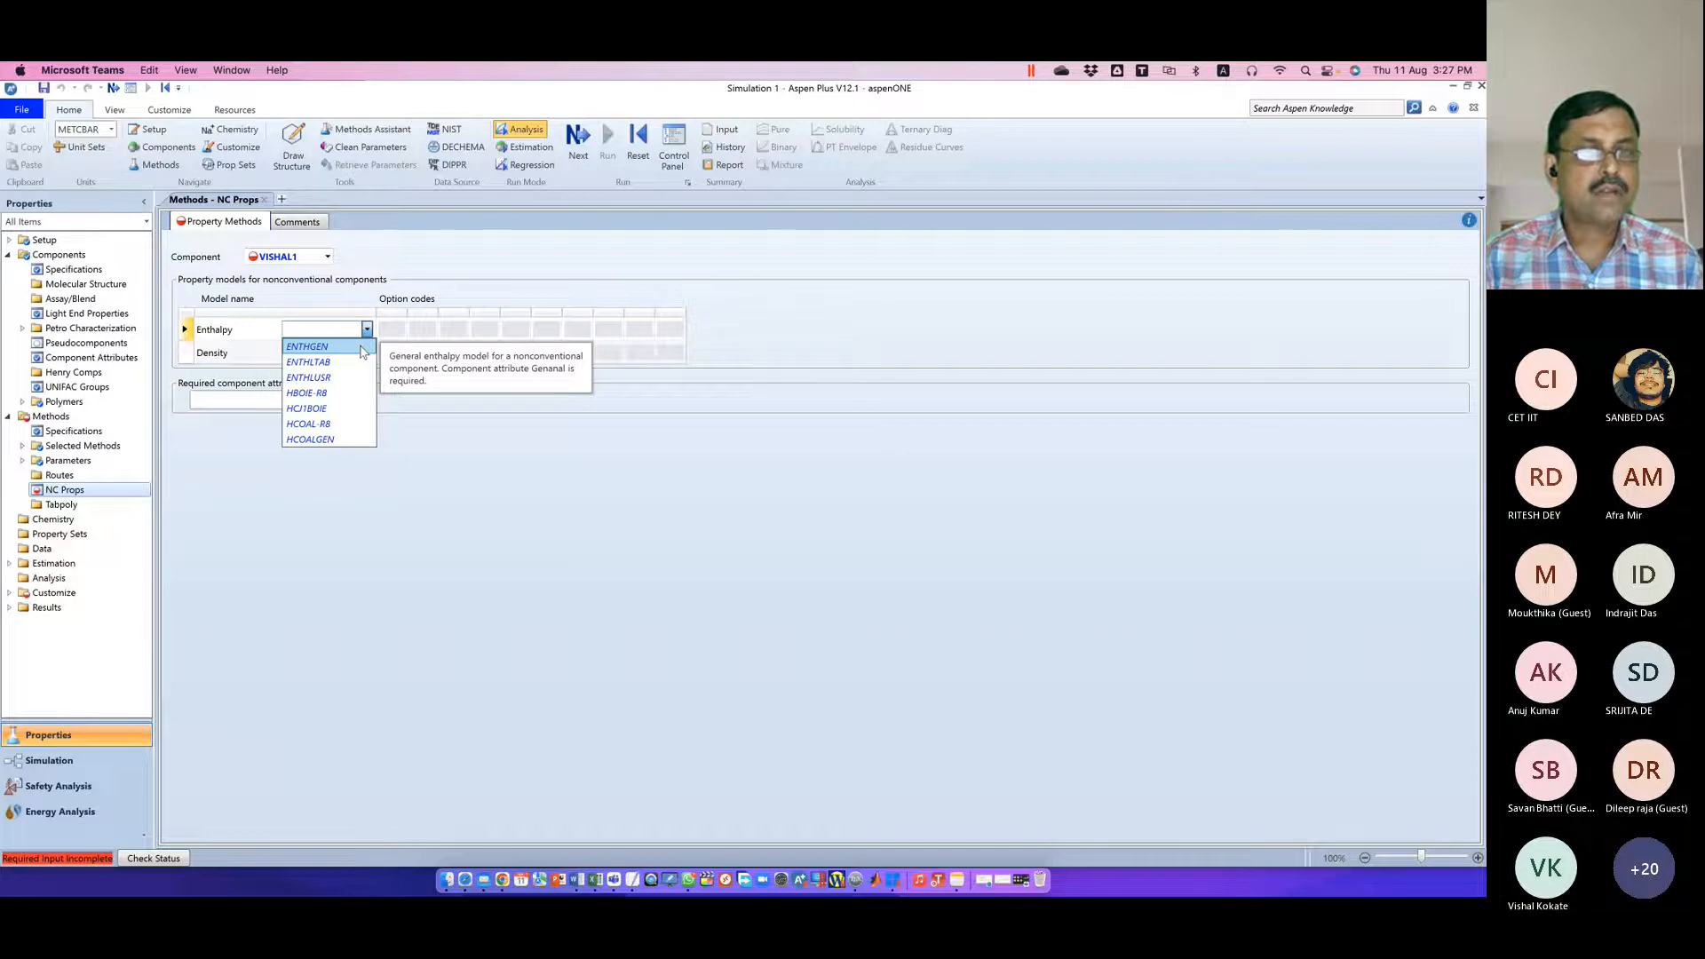
left_click(362, 349)
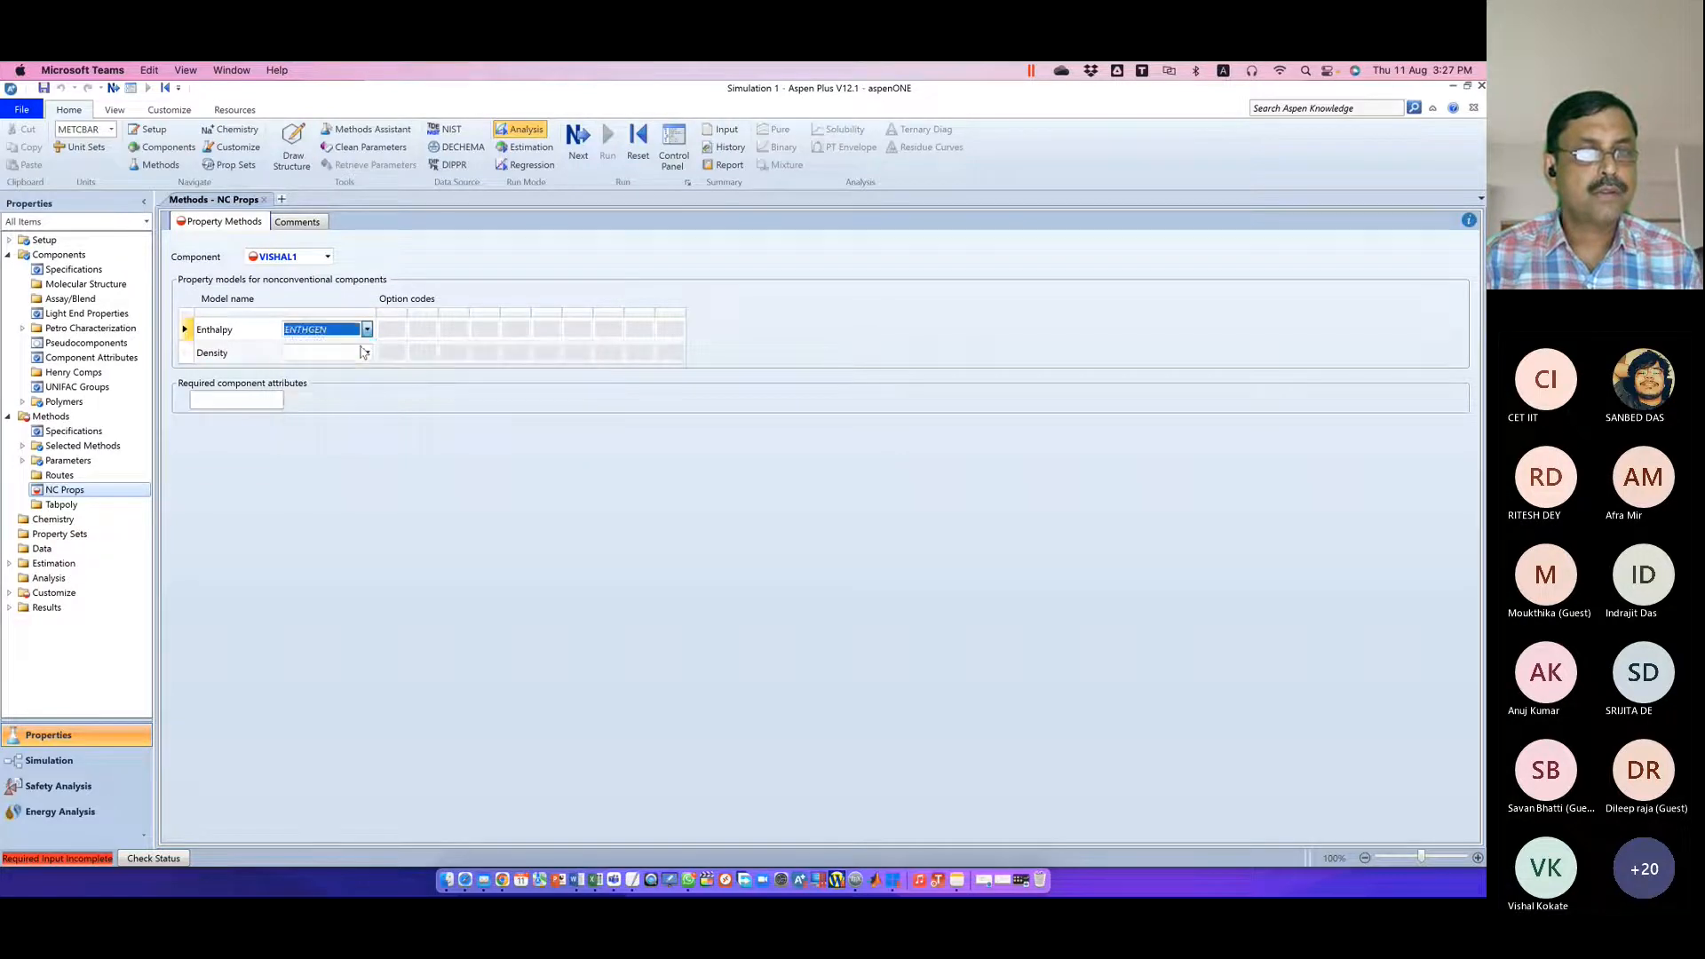
left_click(366, 353)
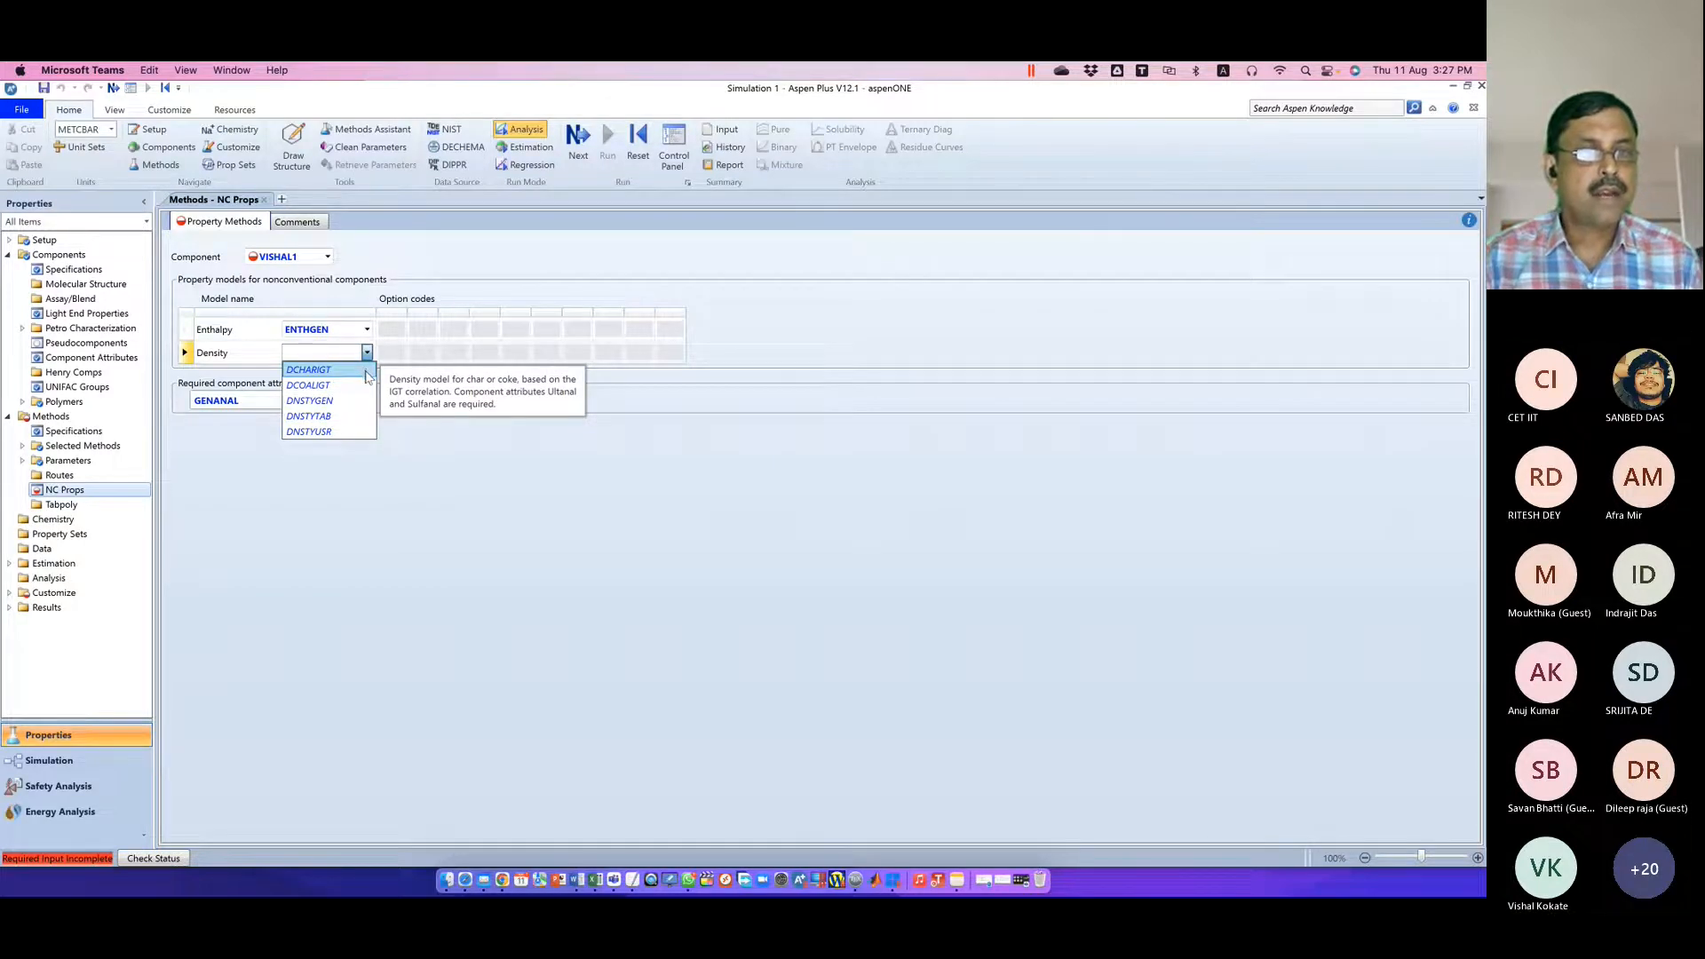
left_click(676, 471)
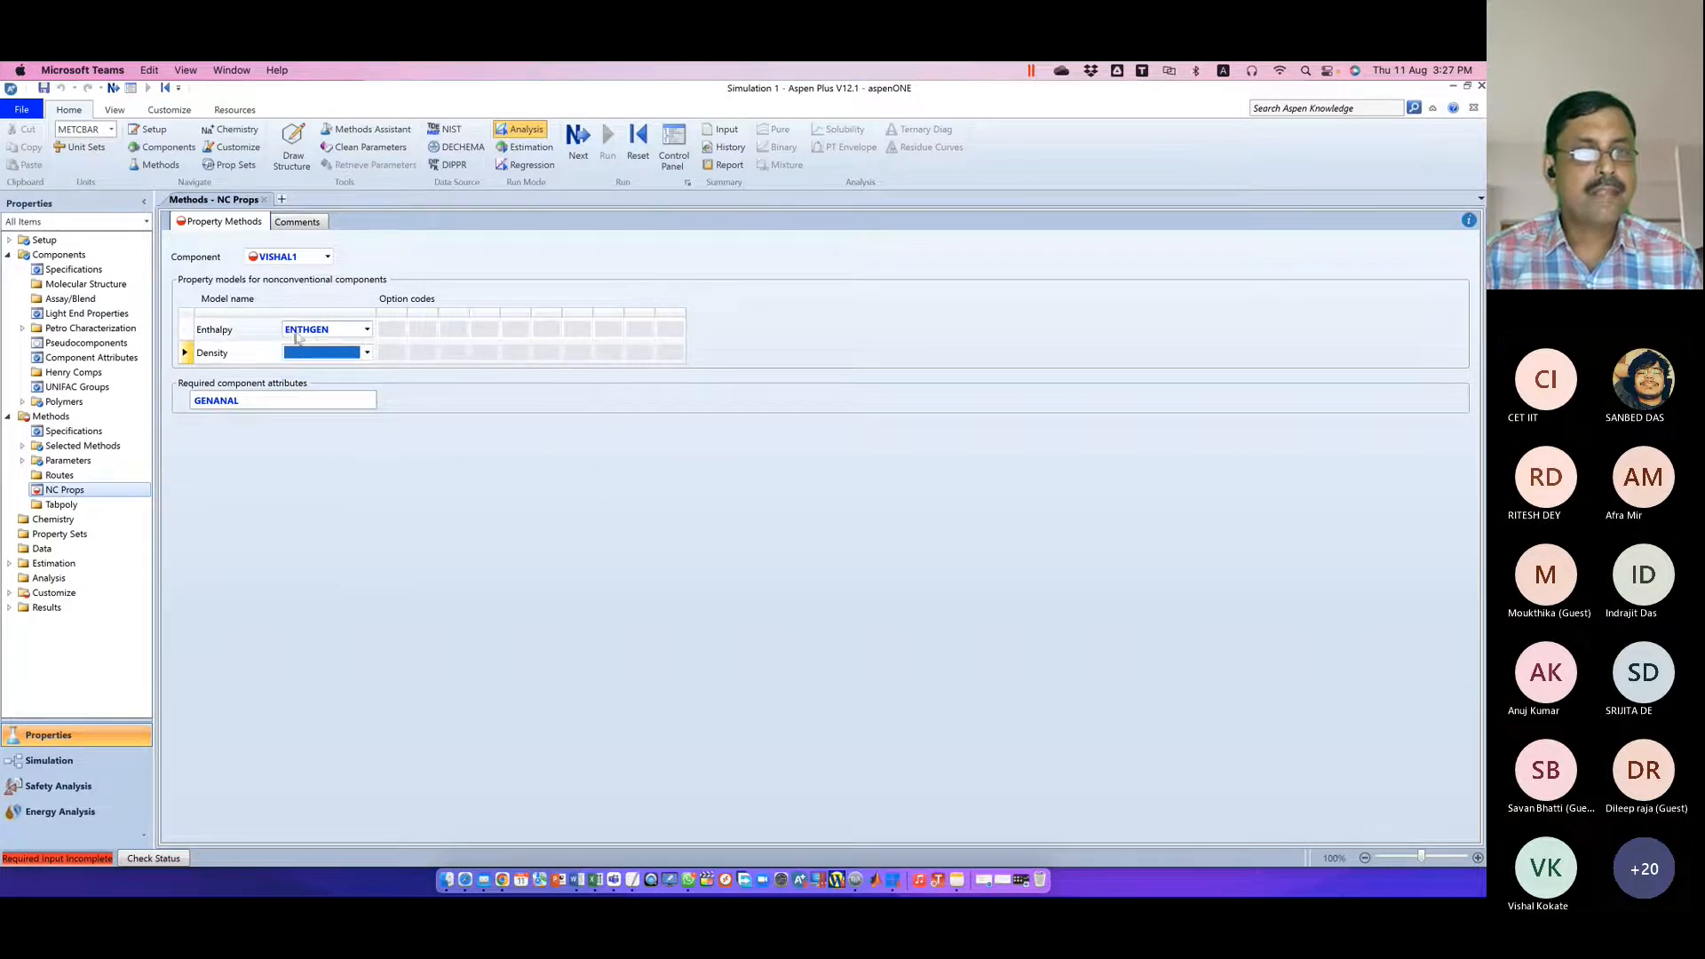
Search the Aspen Plus Help for enthgen and read the General Heat Capacity Polynomial topic's equations and parameters
left_click(1002, 879)
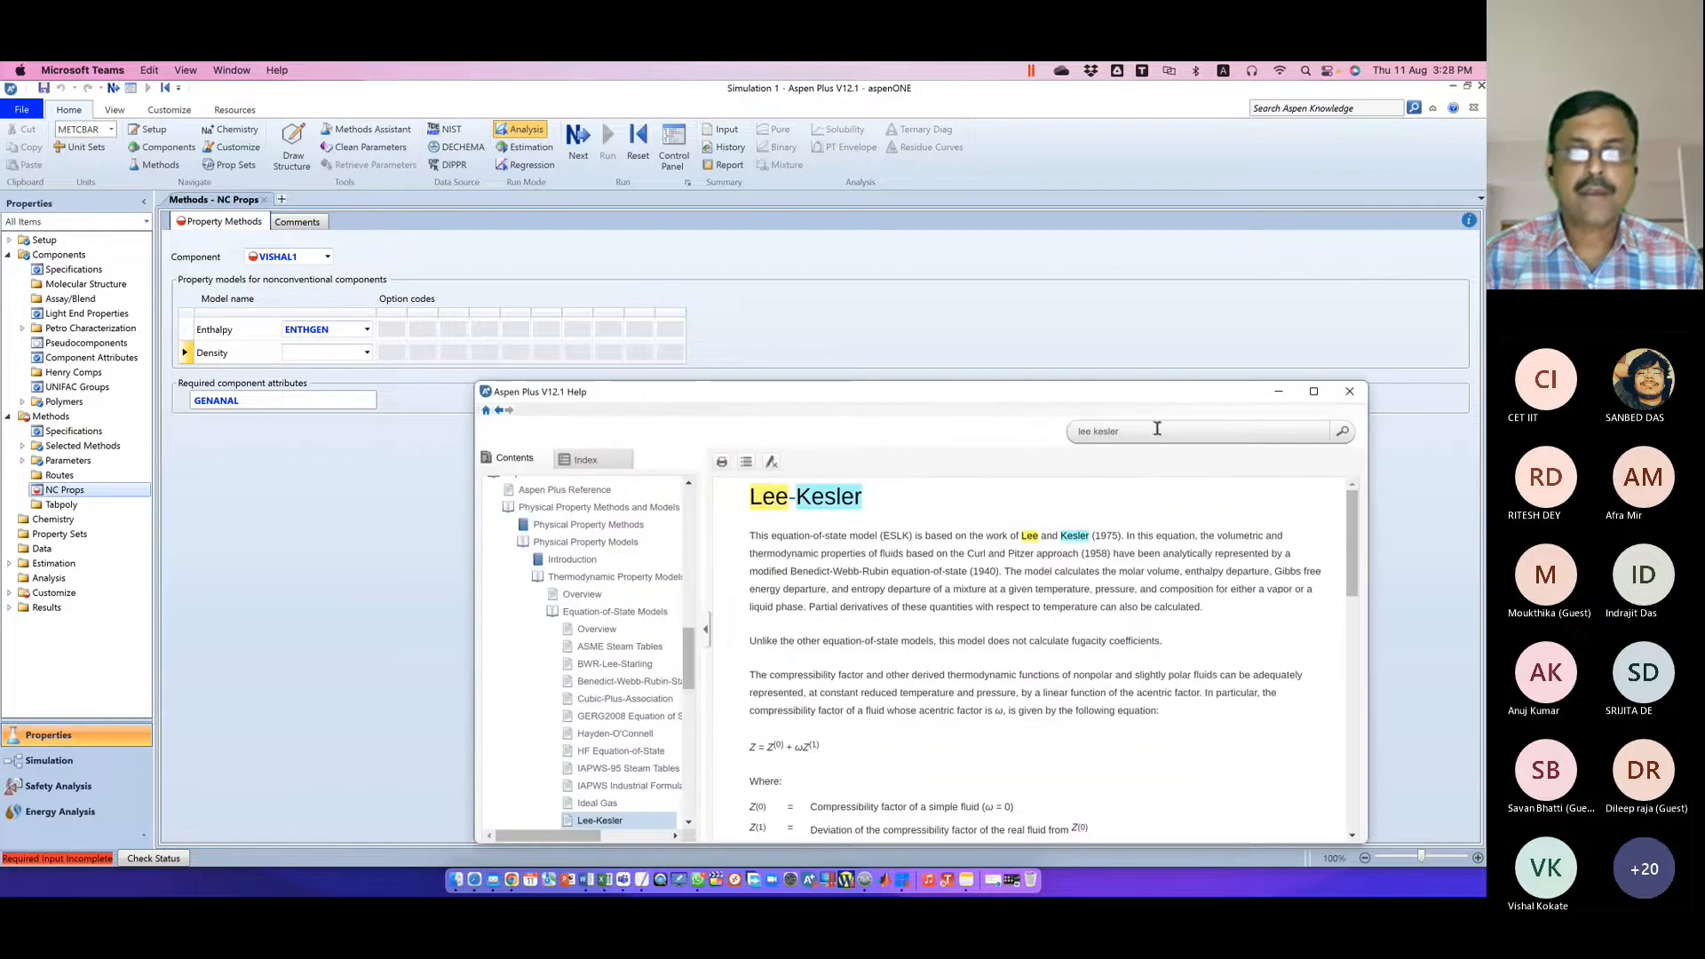
type("e")
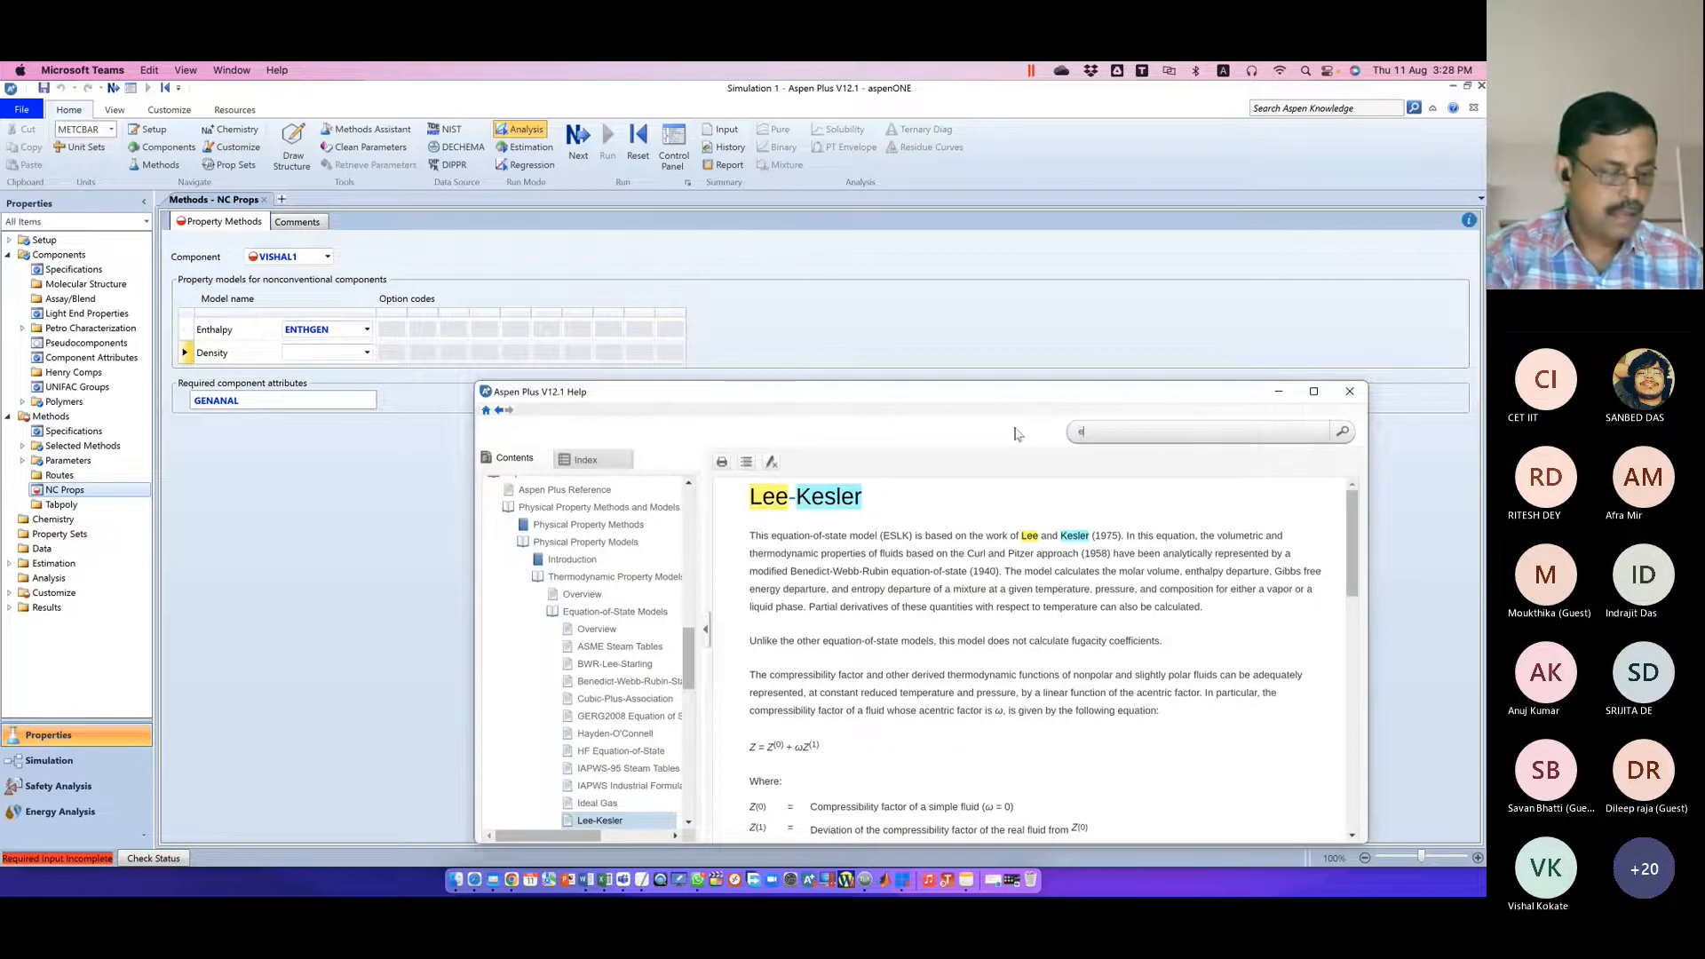
type("nthgen")
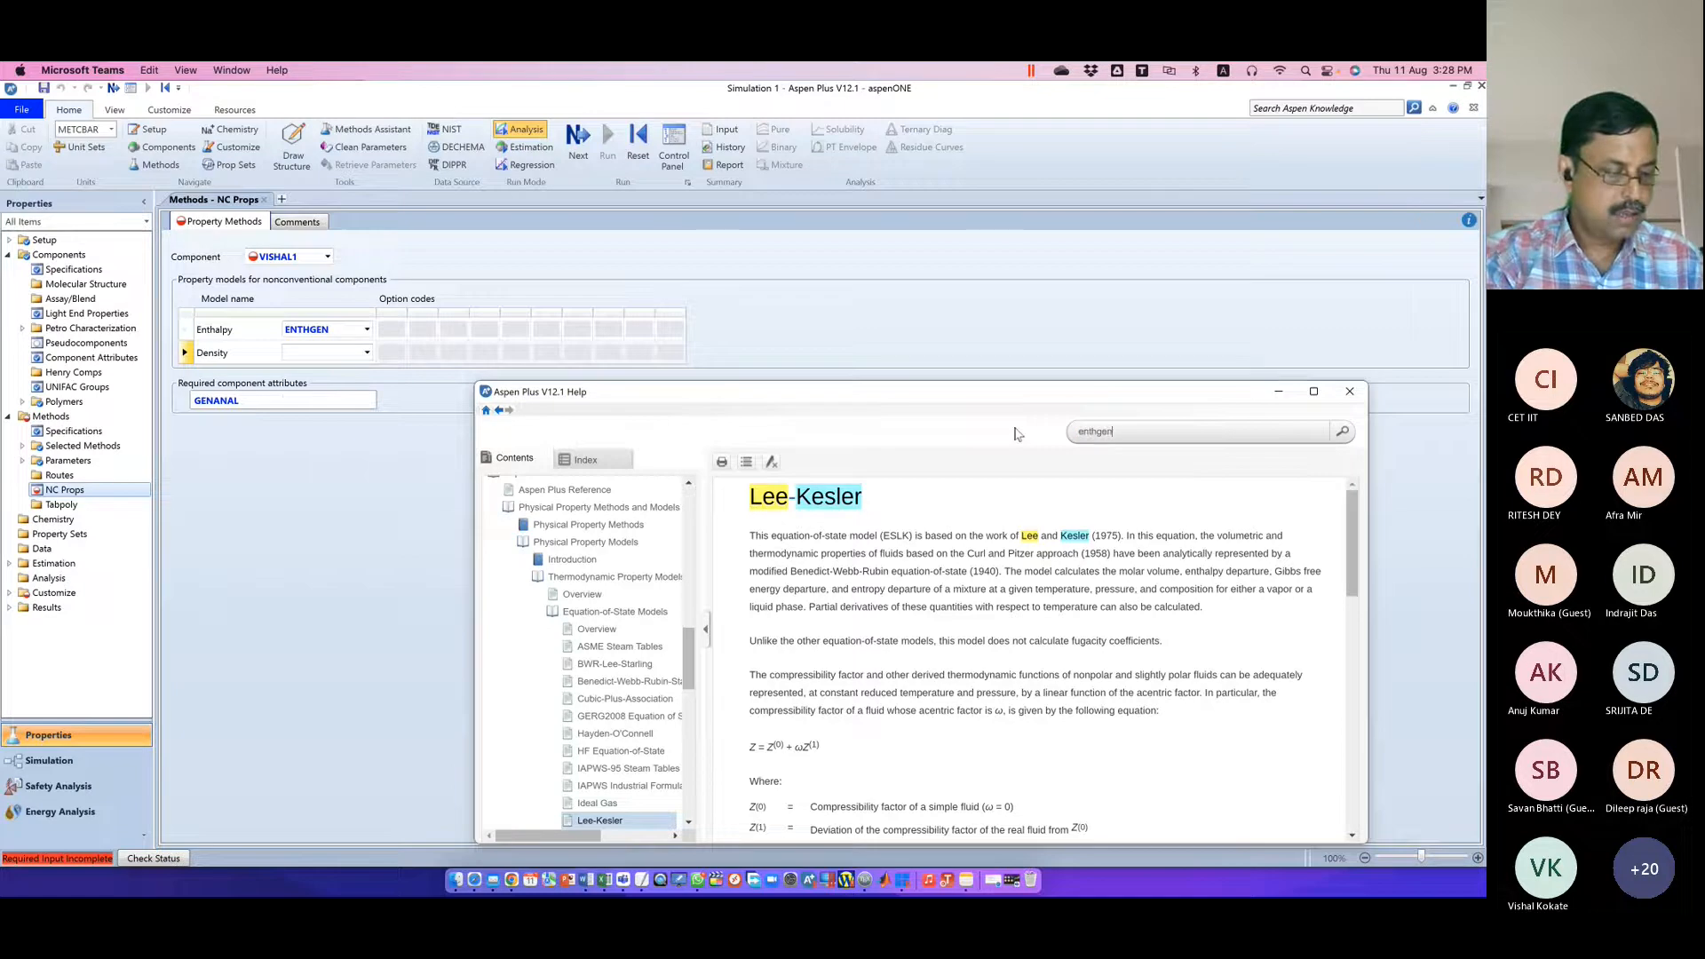
key("Return")
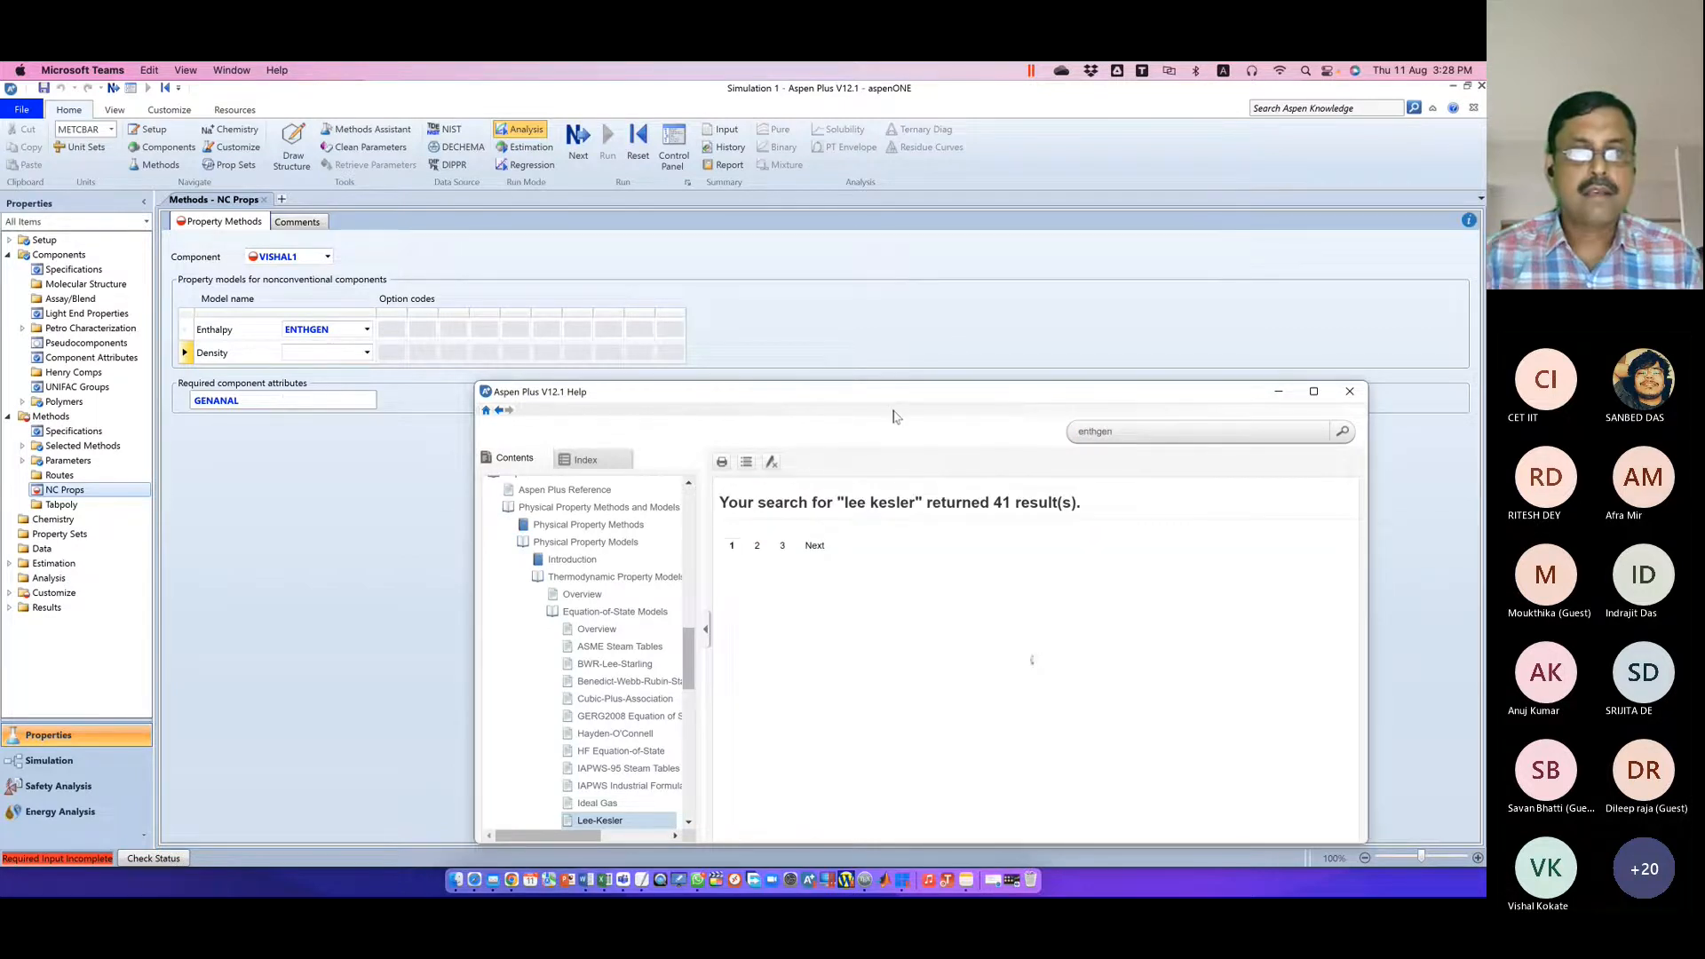
left_click_drag(902, 399, 930, 227)
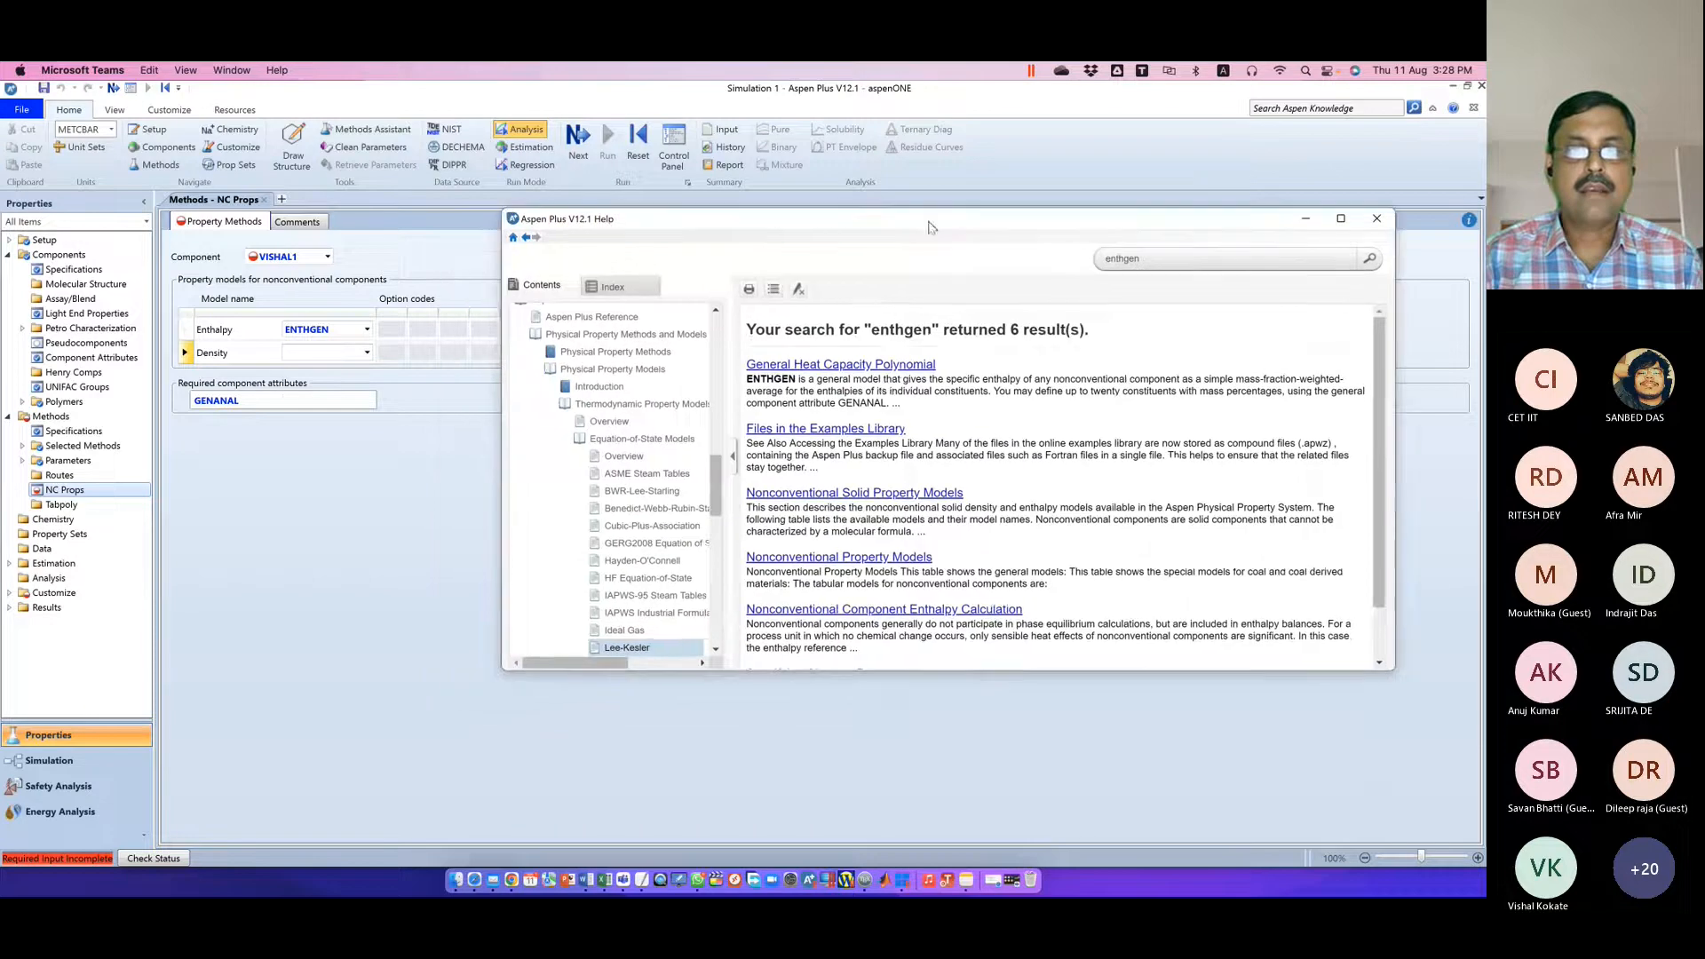
left_click(849, 369)
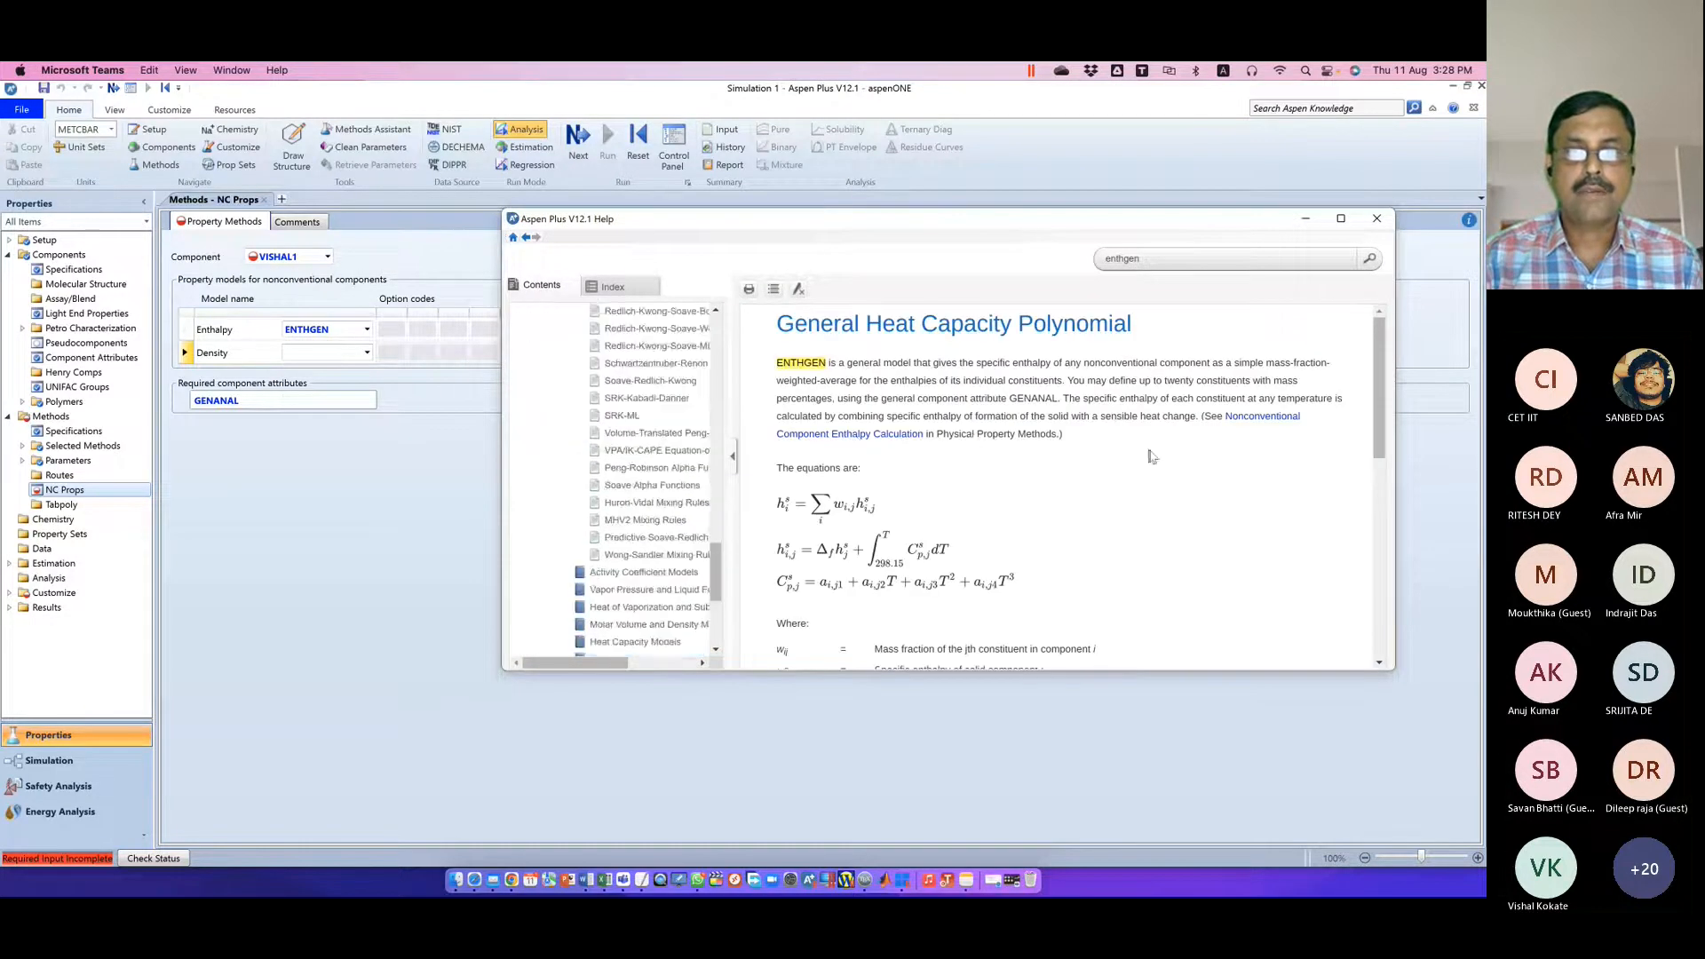
scroll(1006, 513, "down", 3)
scroll(1066, 513, "down", 3)
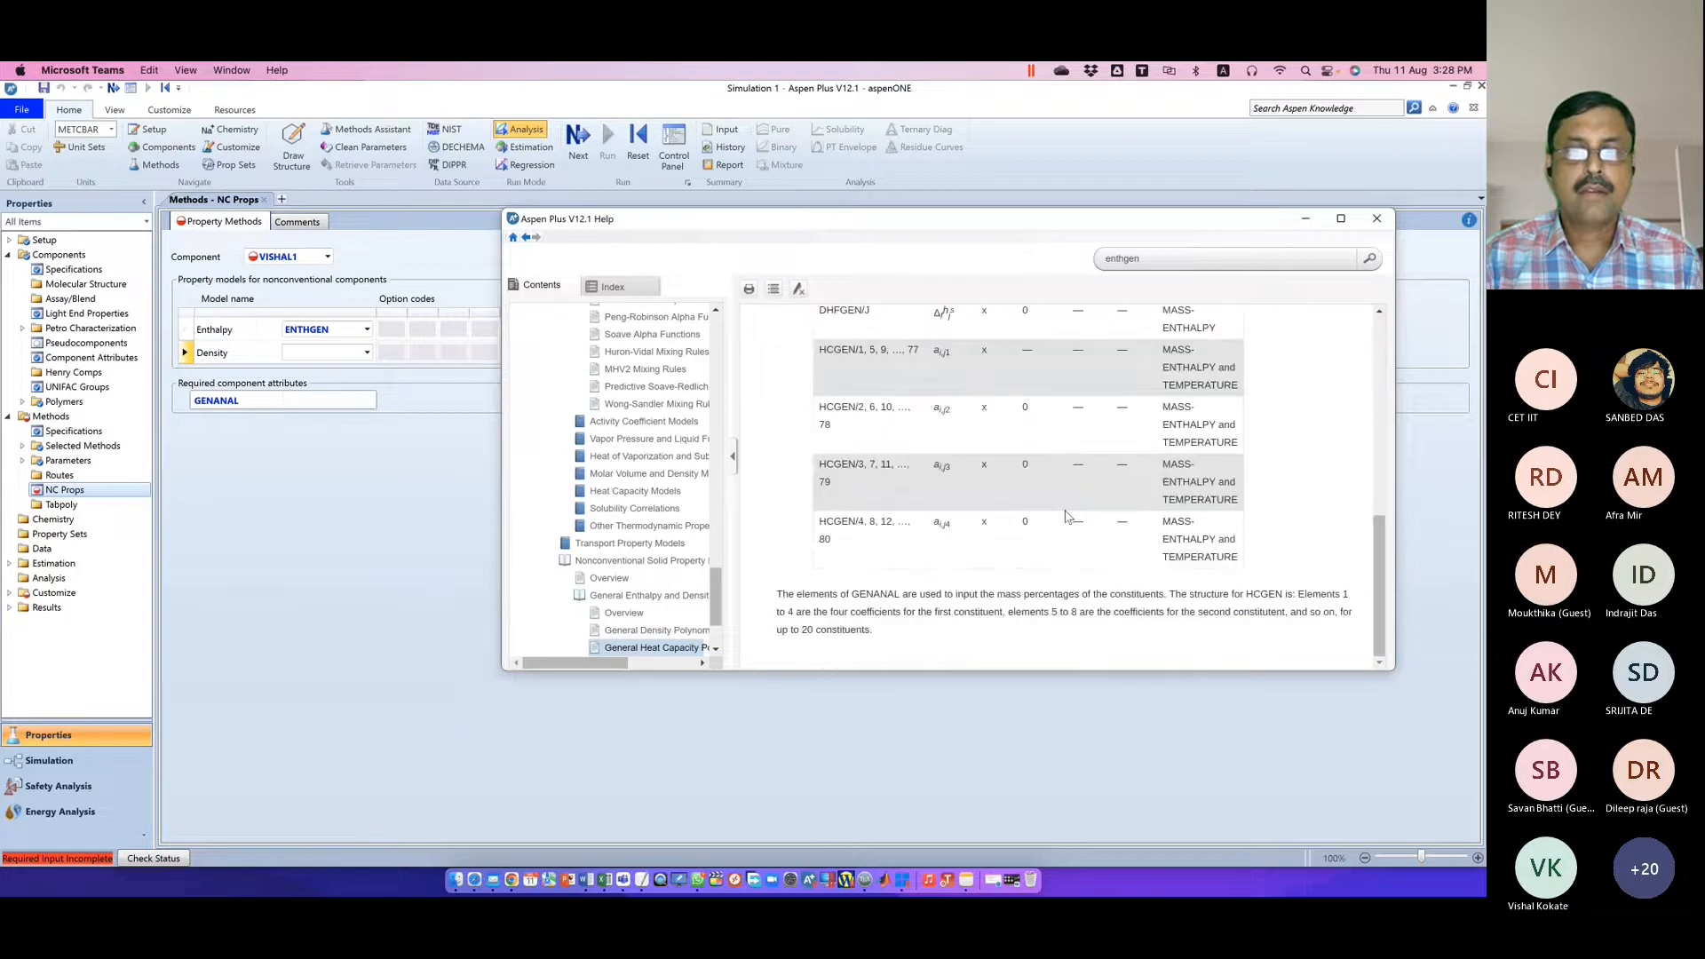
scroll(1008, 519, "up", 5)
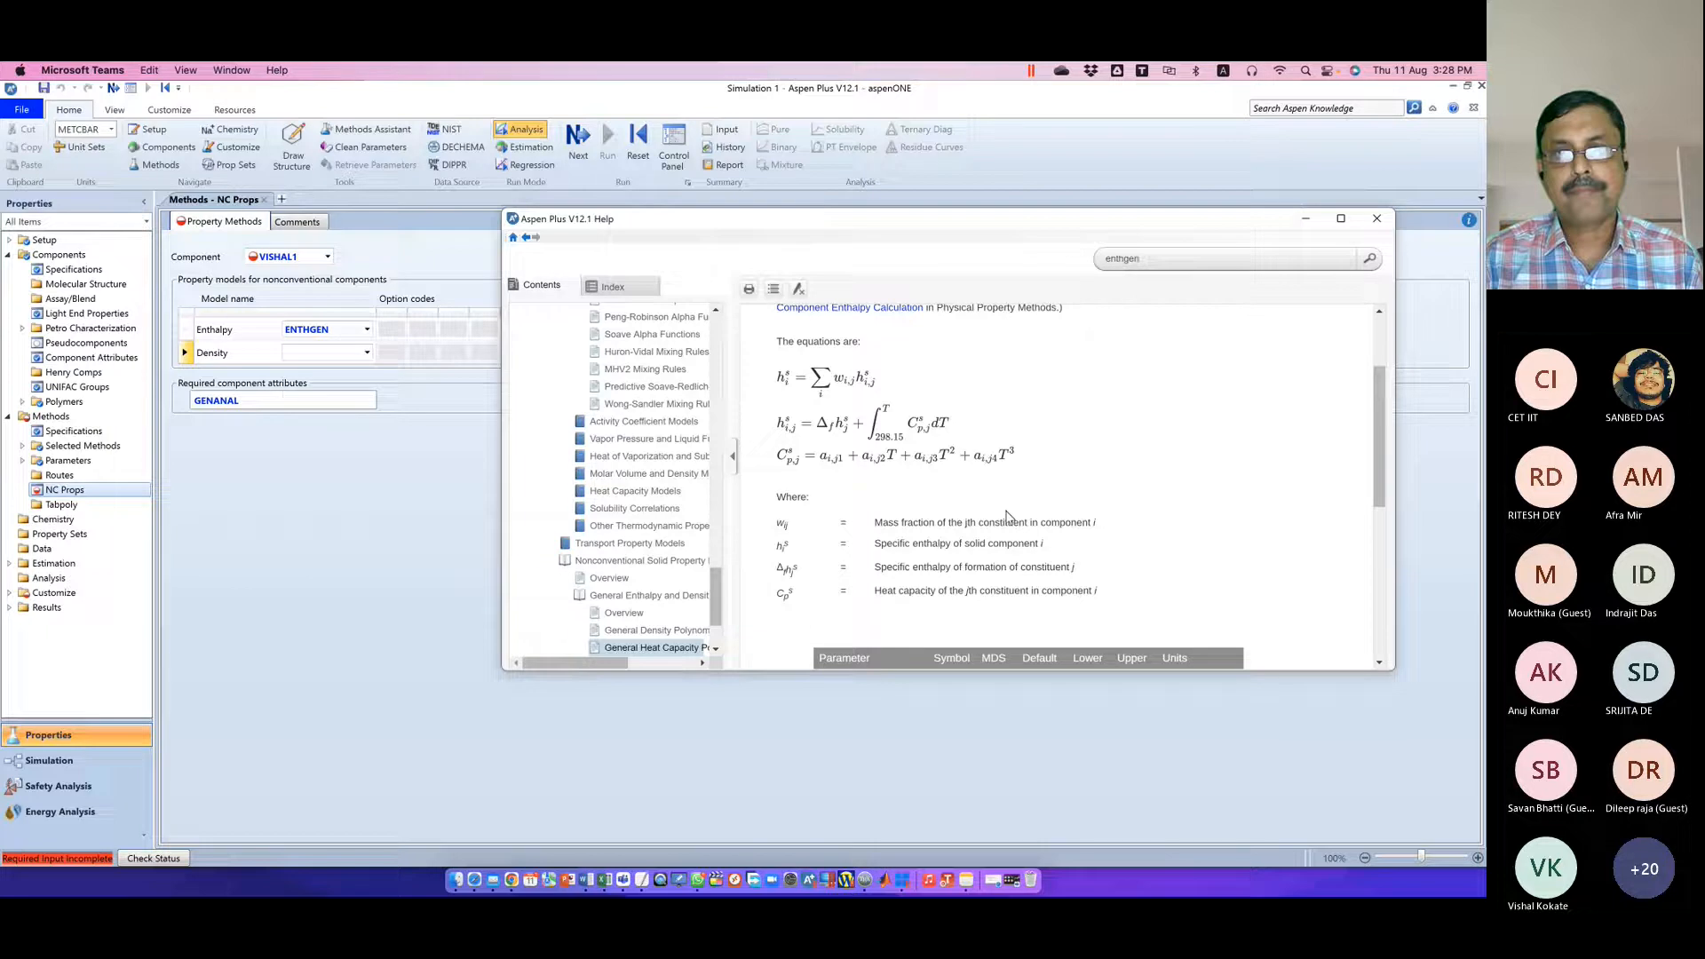
scroll(1007, 515, "up", 3)
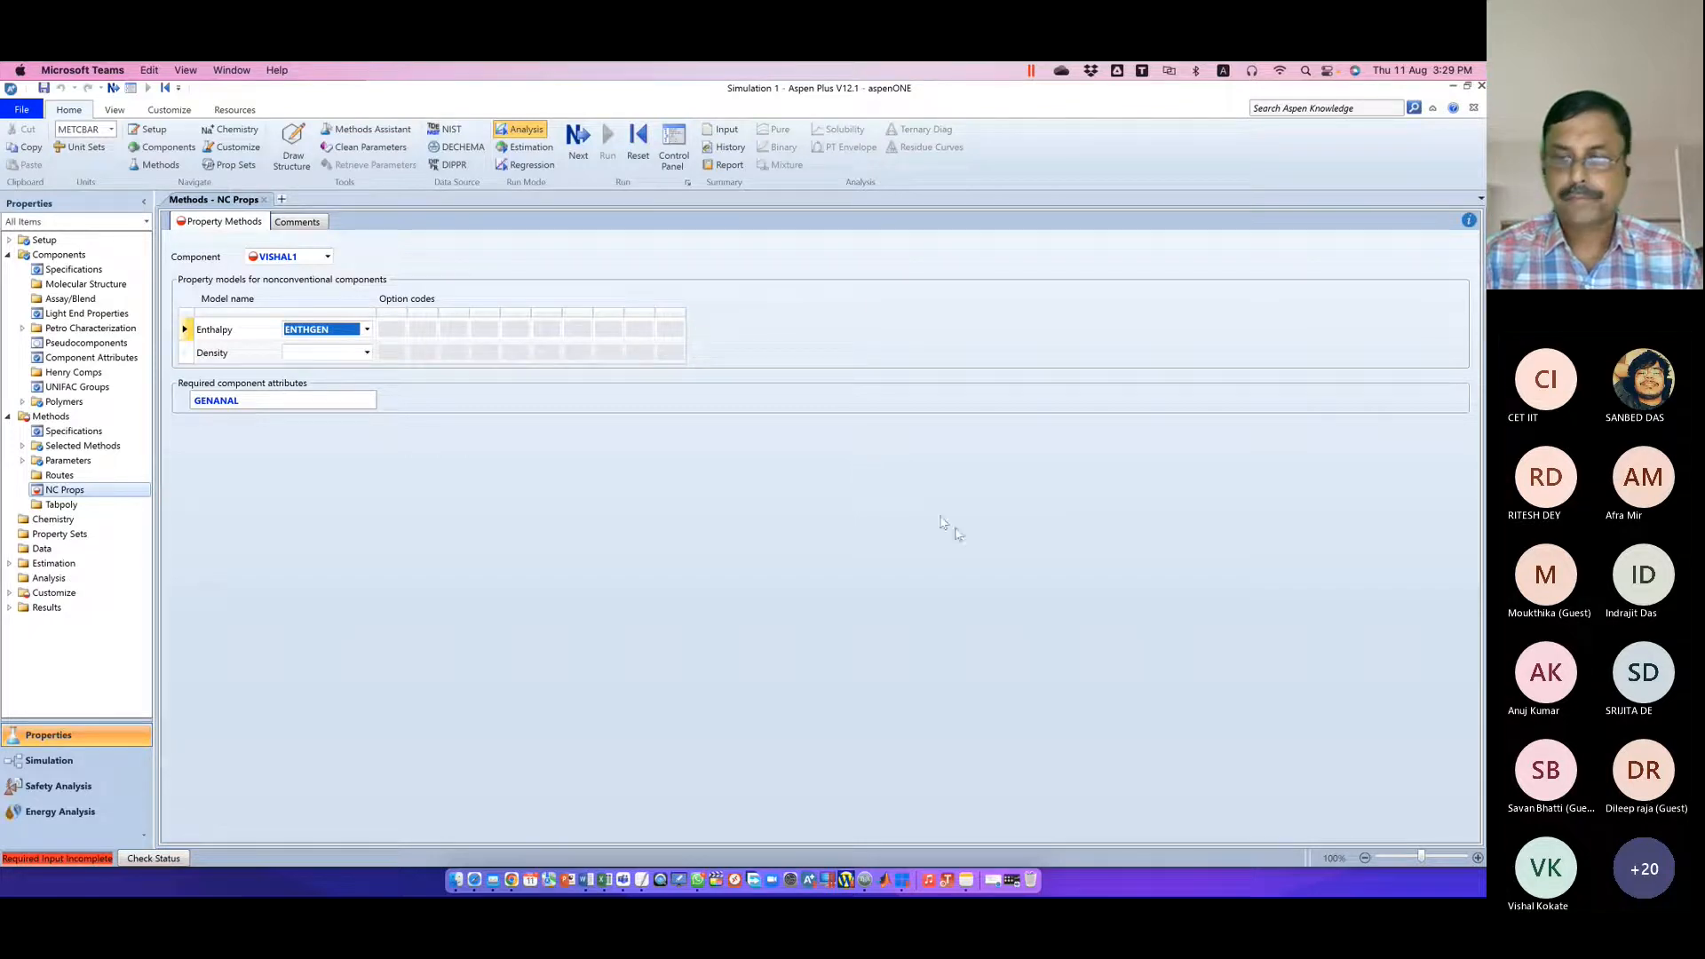
left_click(1392, 788)
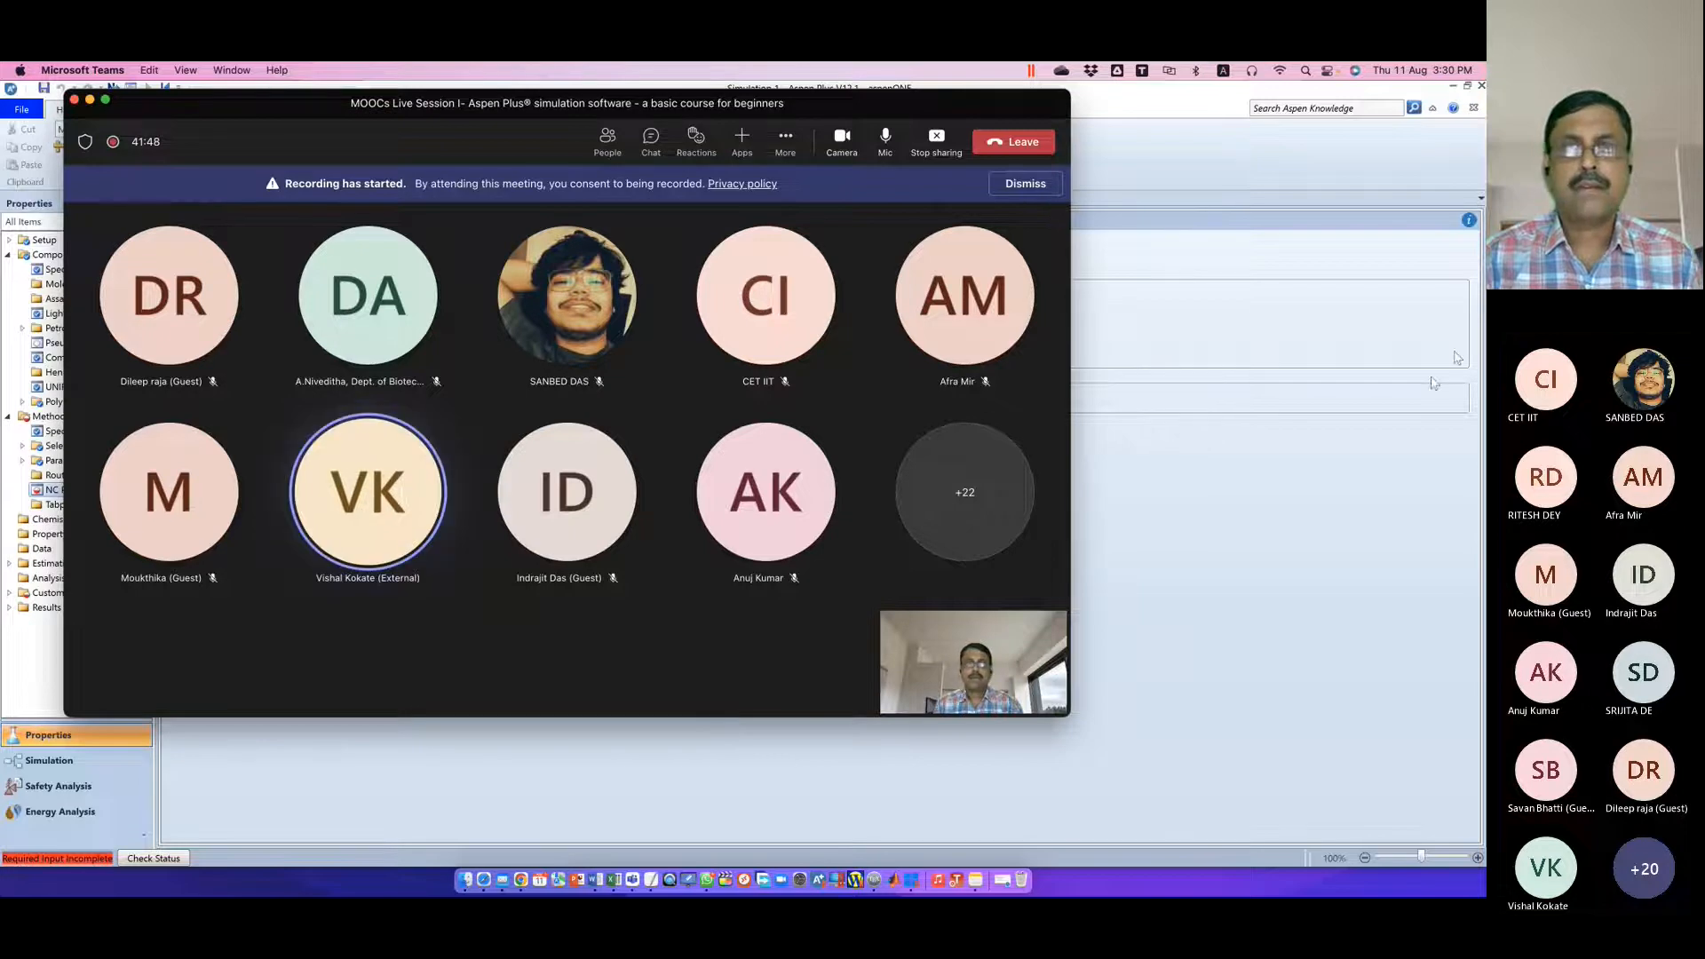
left_click(1180, 87)
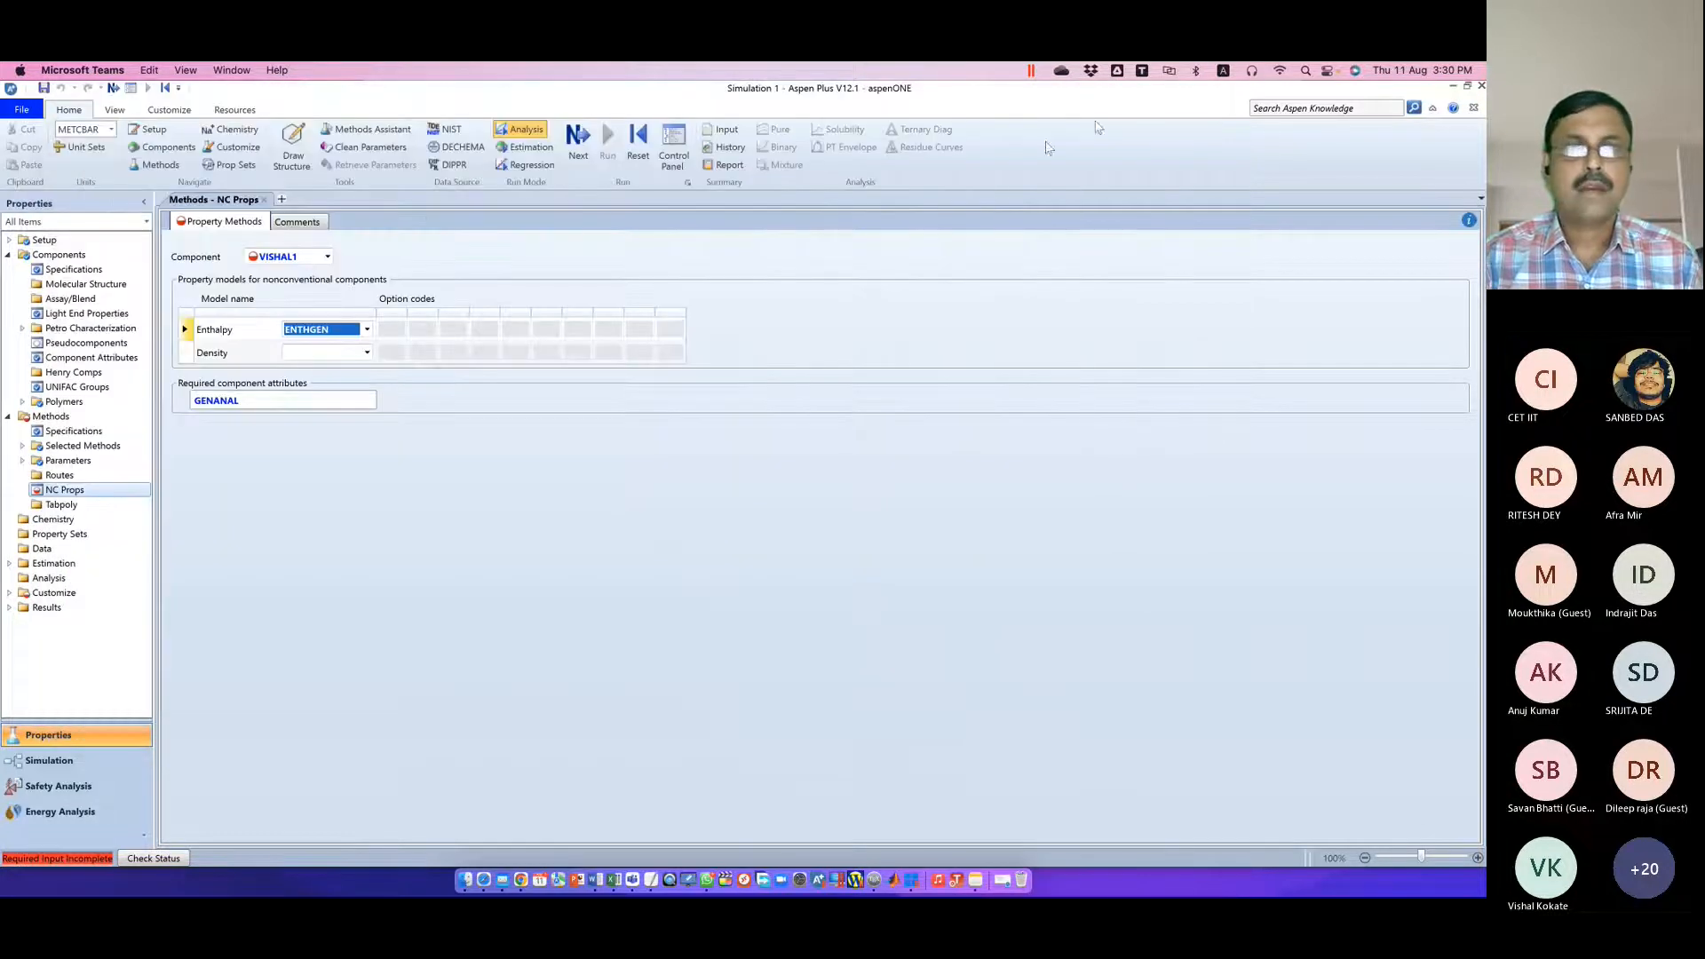
Delete the nonconventional component from the component list and open the empty component ID for entry
left_click(77, 268)
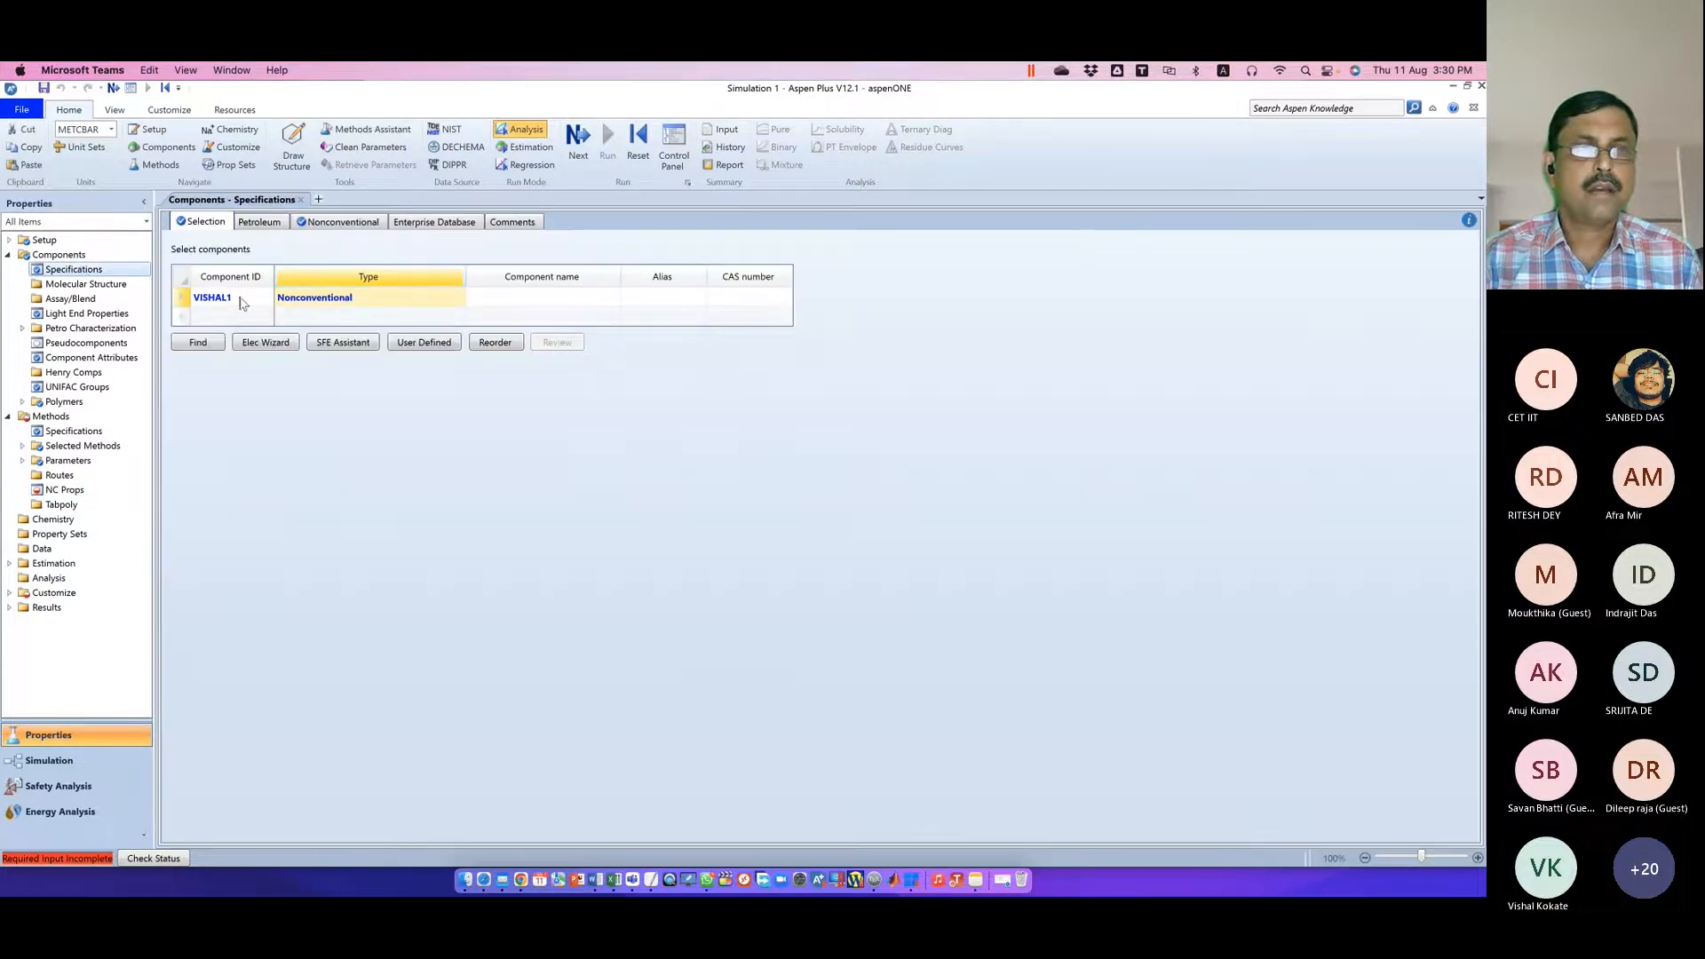
left_click(253, 302)
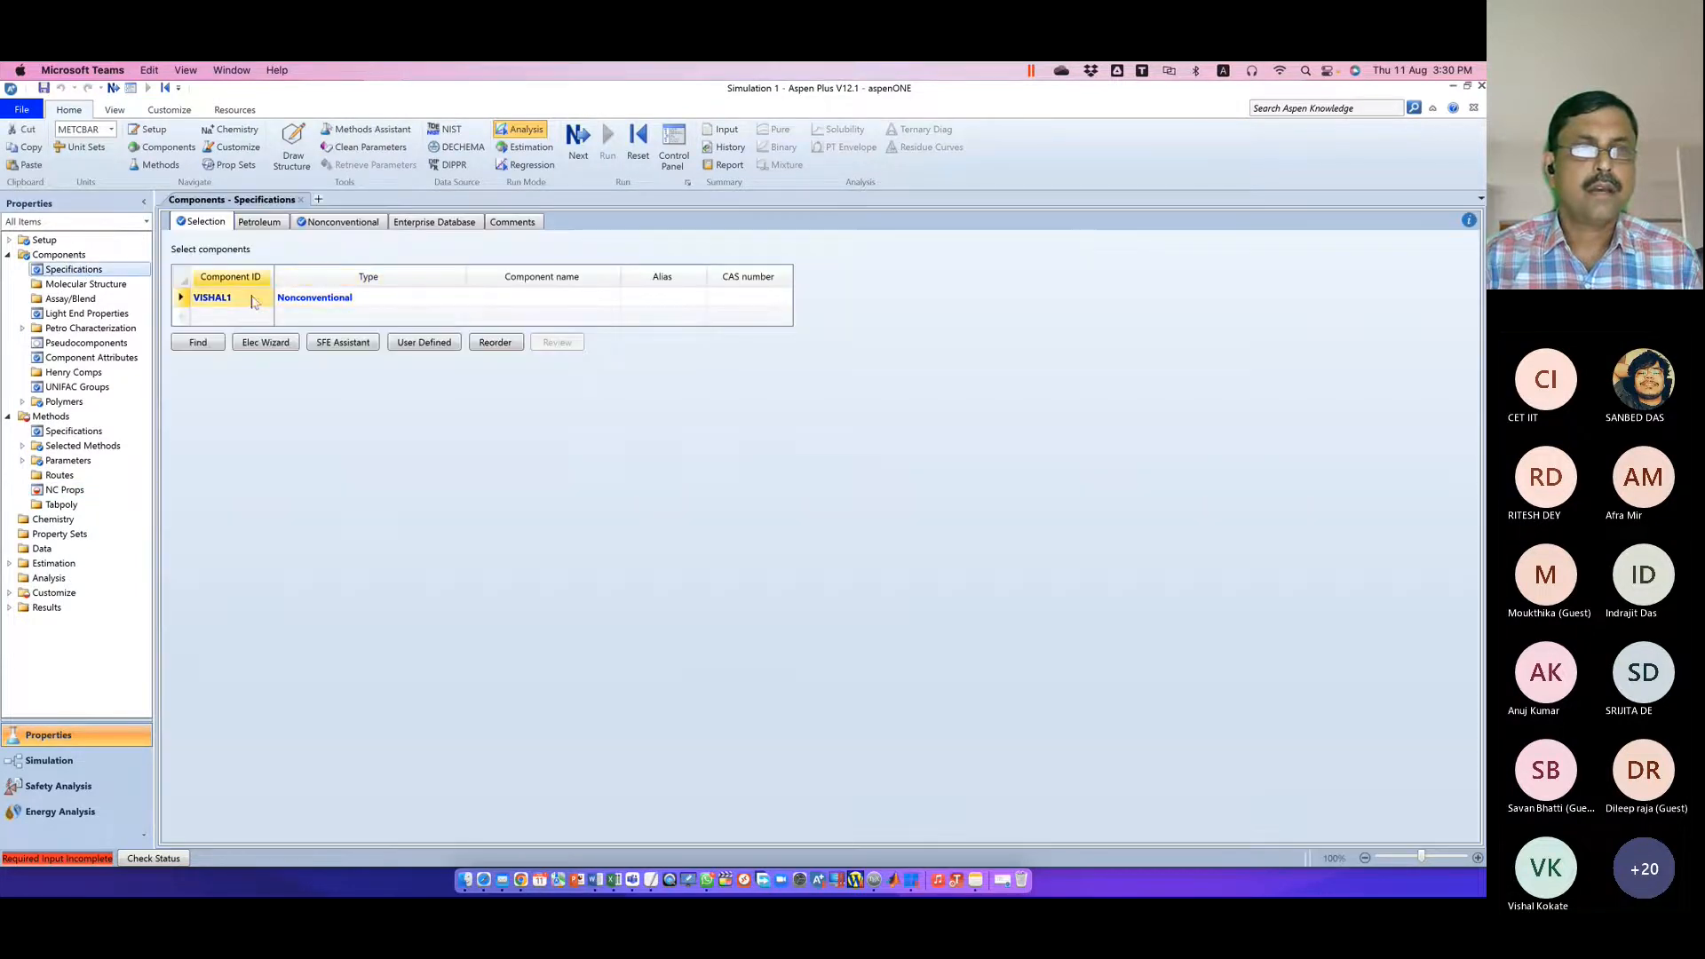
left_click(182, 299)
right_click(182, 300)
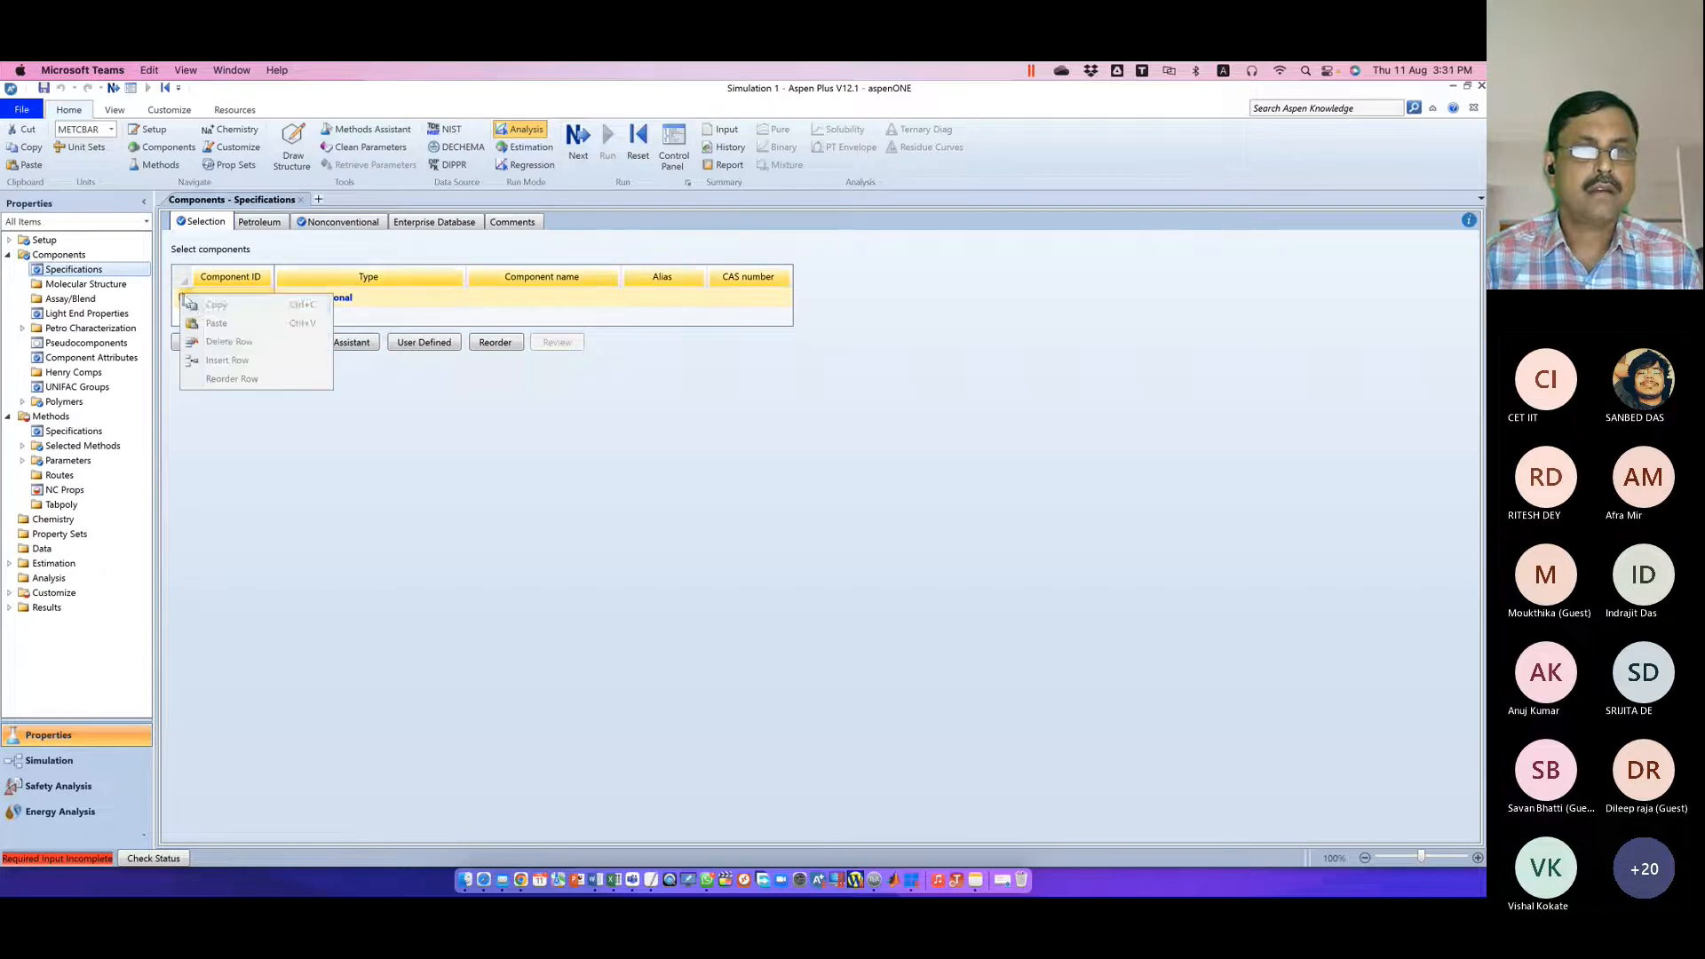
left_click(210, 342)
left_click(632, 447)
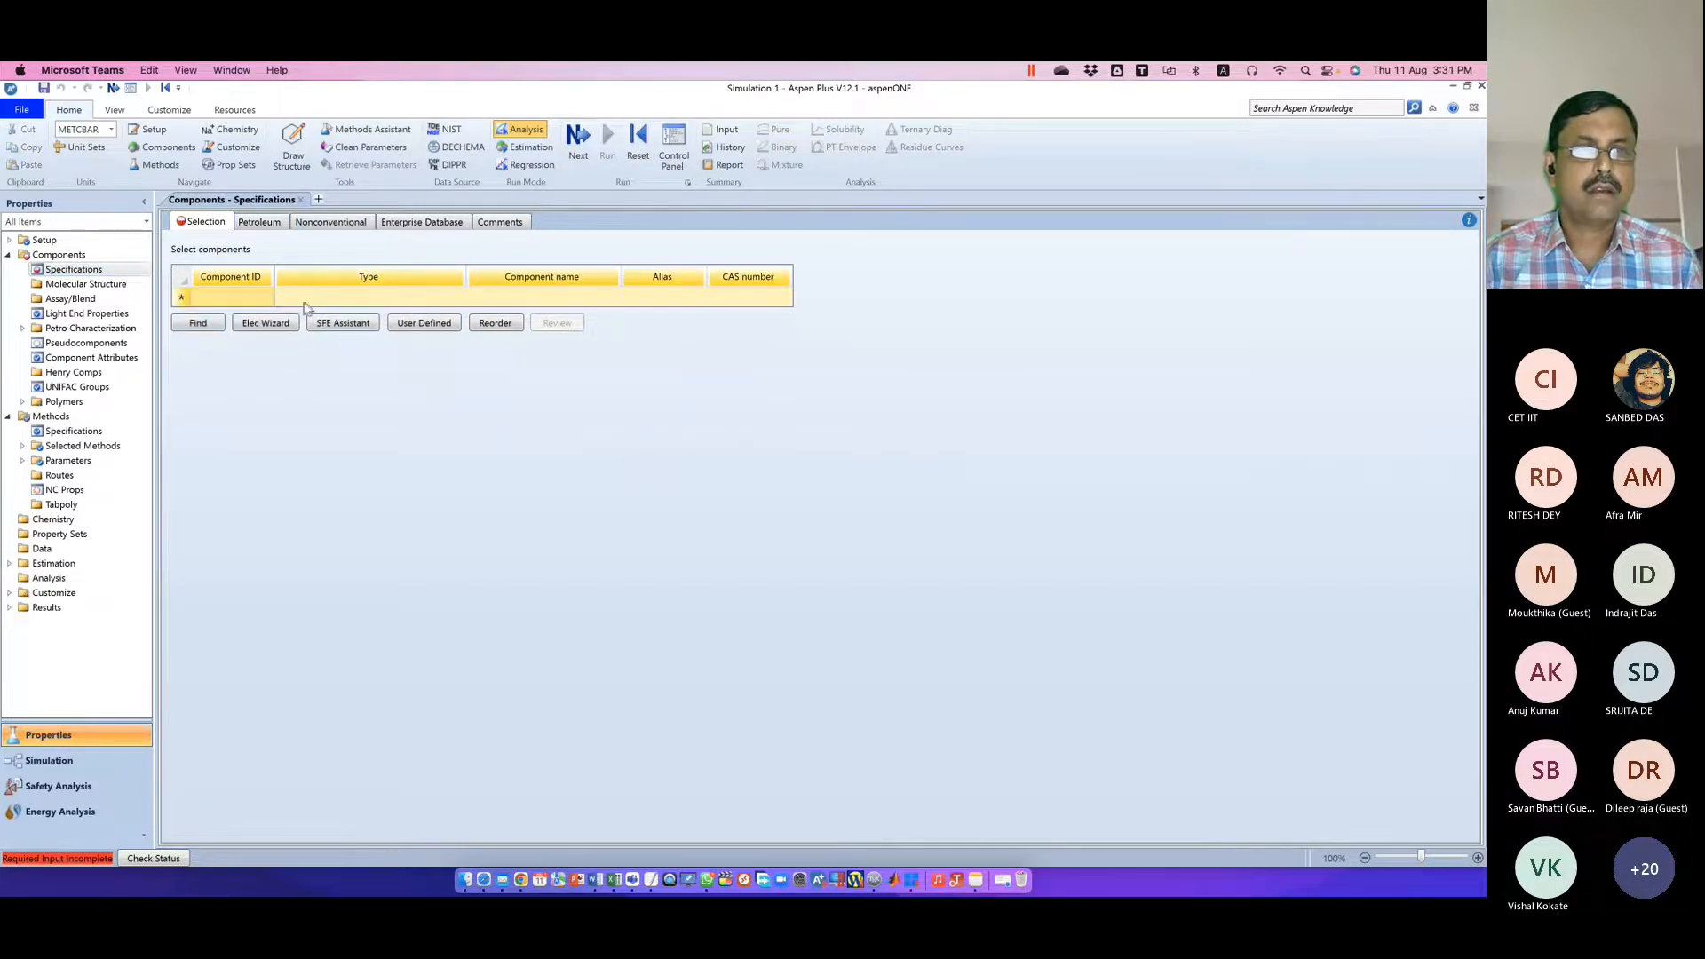
left_click(241, 299)
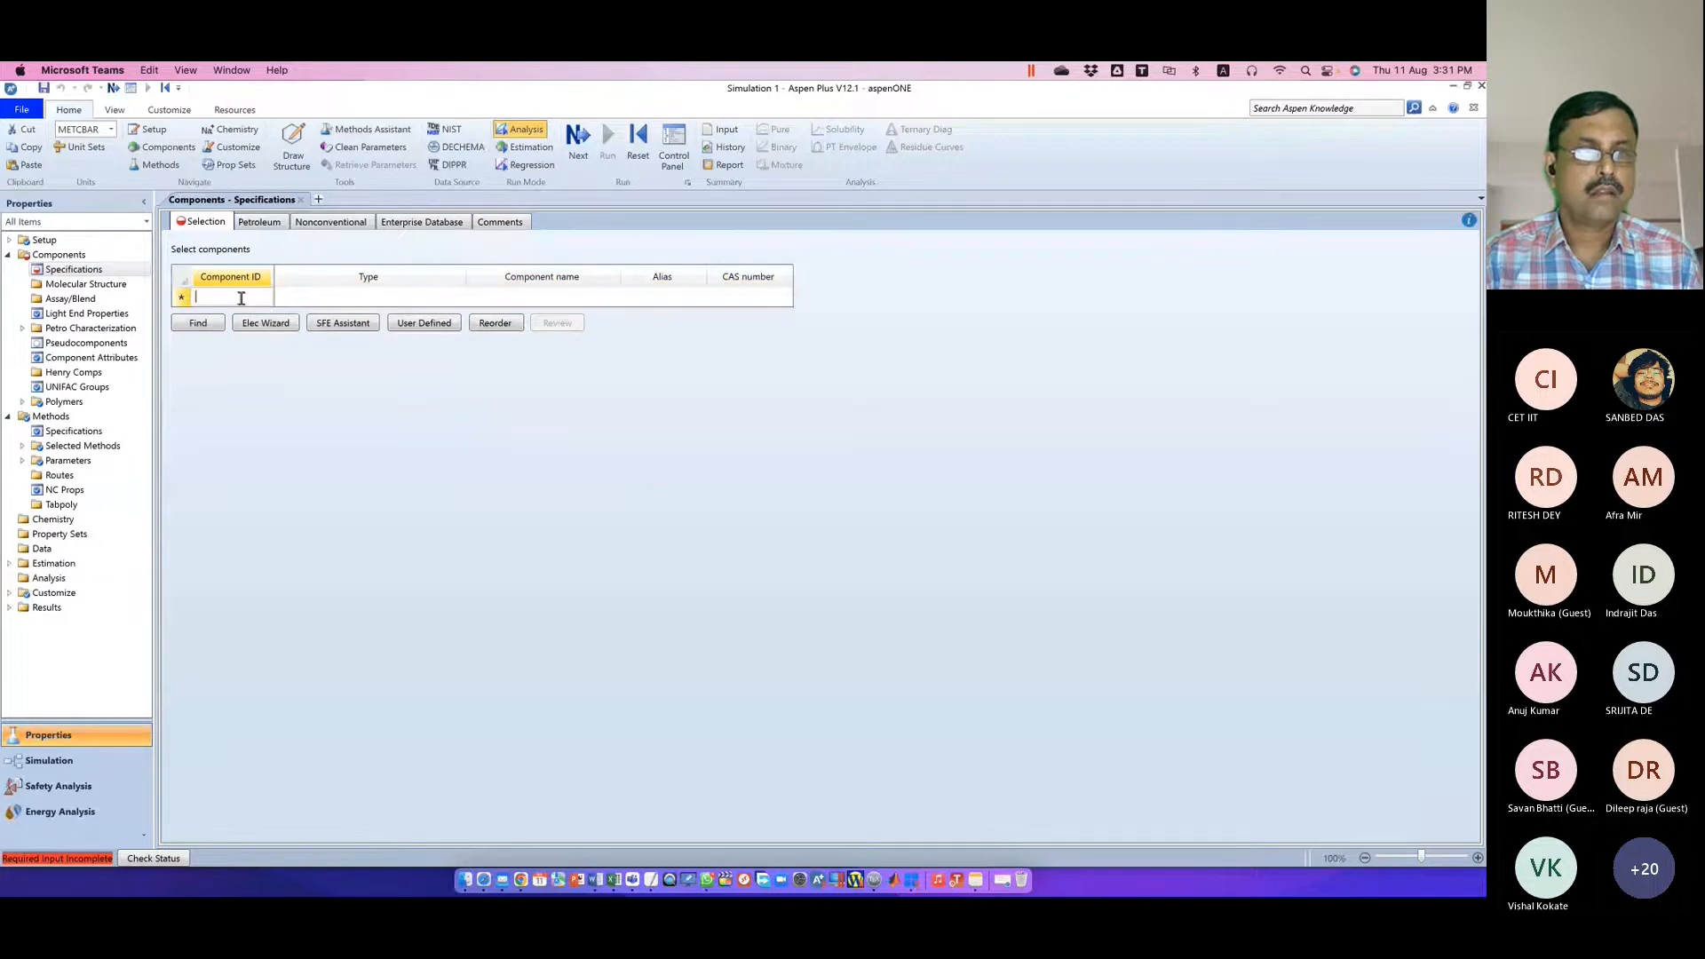
Add H2SO4 and WATER as conventional components and run the property calculations
type("H2")
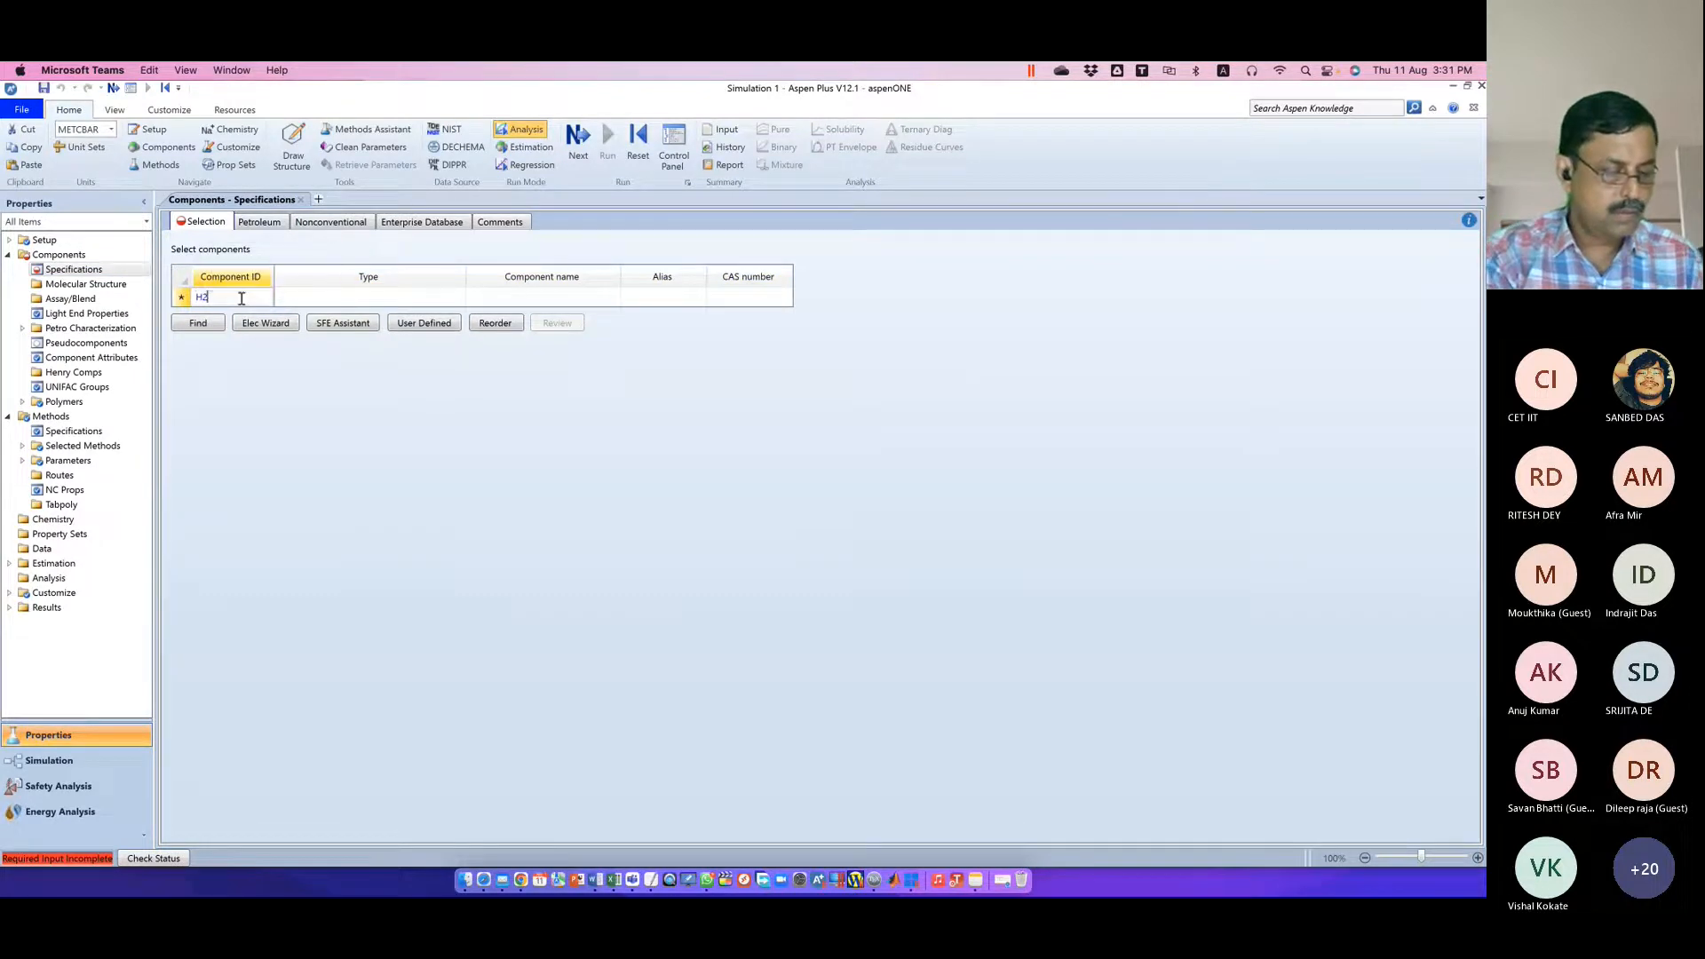
type("SO4")
key("Return")
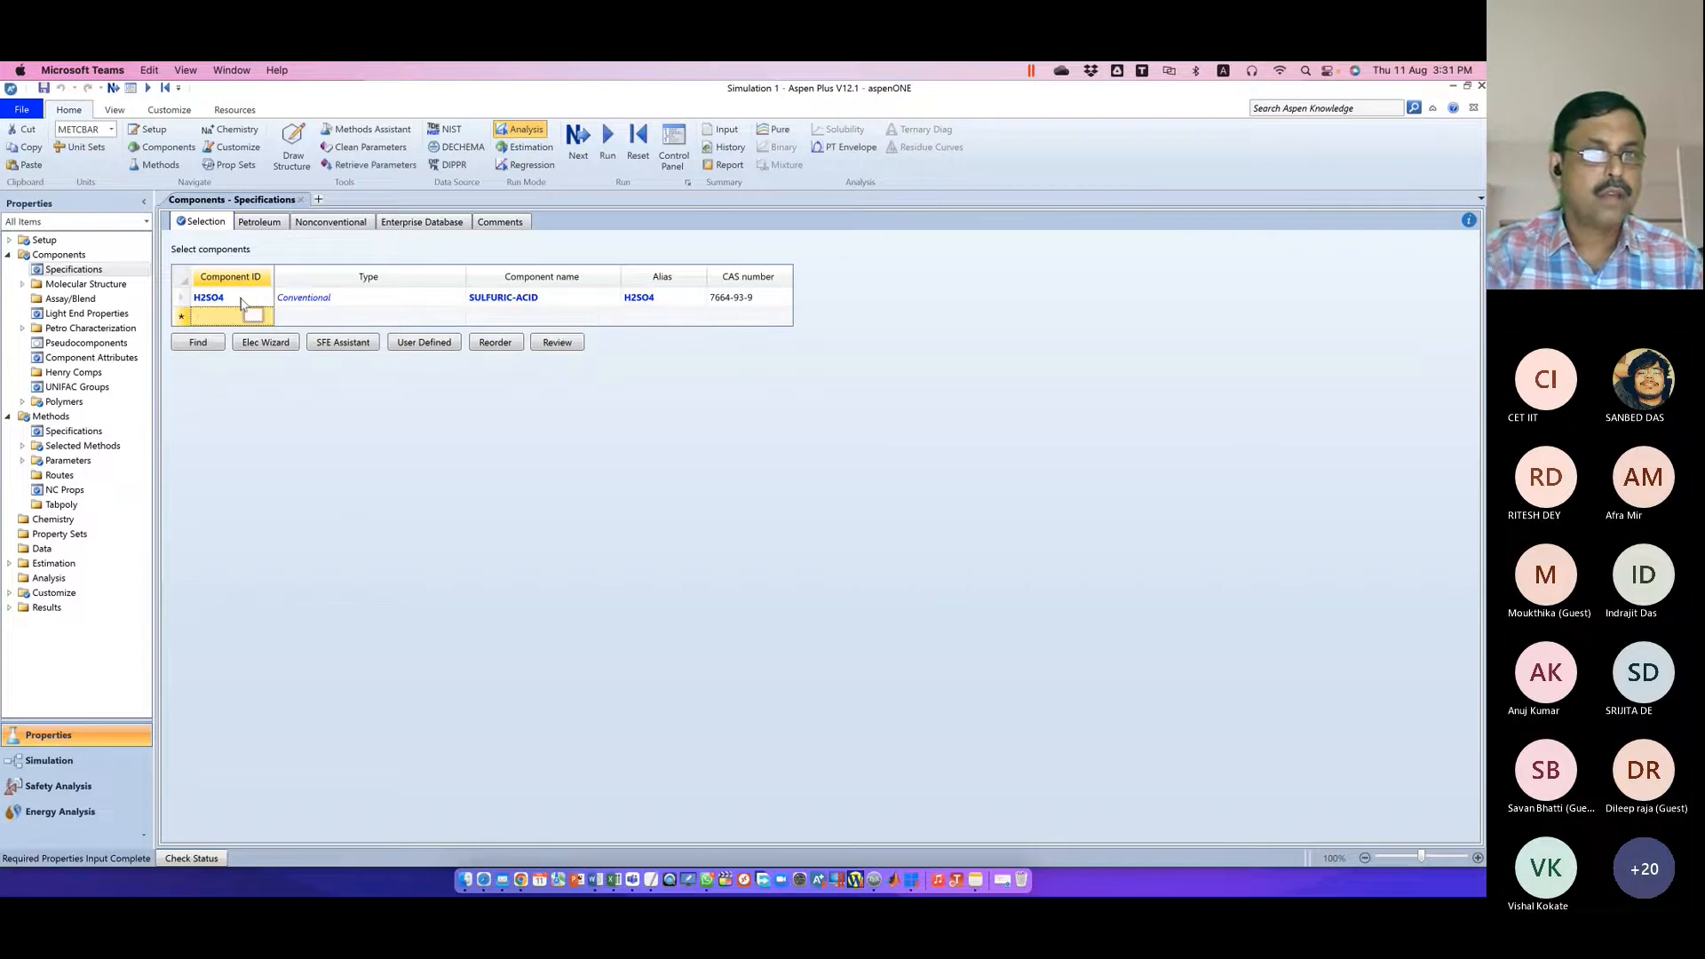
type("WATER")
key("Return")
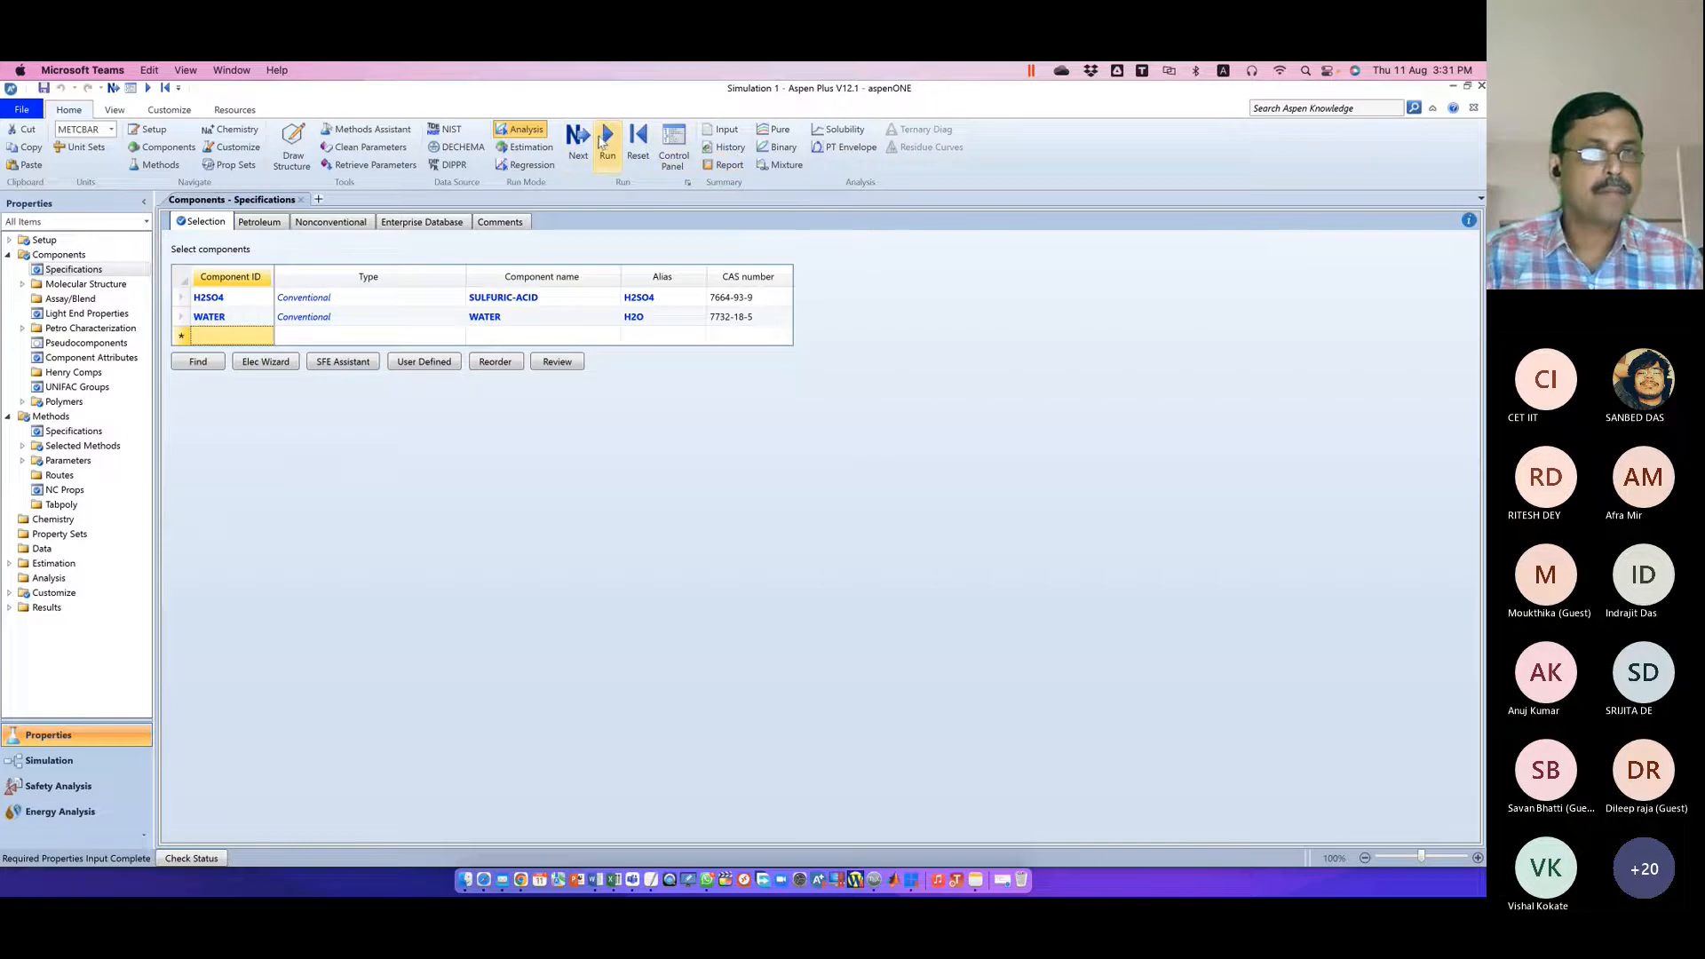
left_click(601, 142)
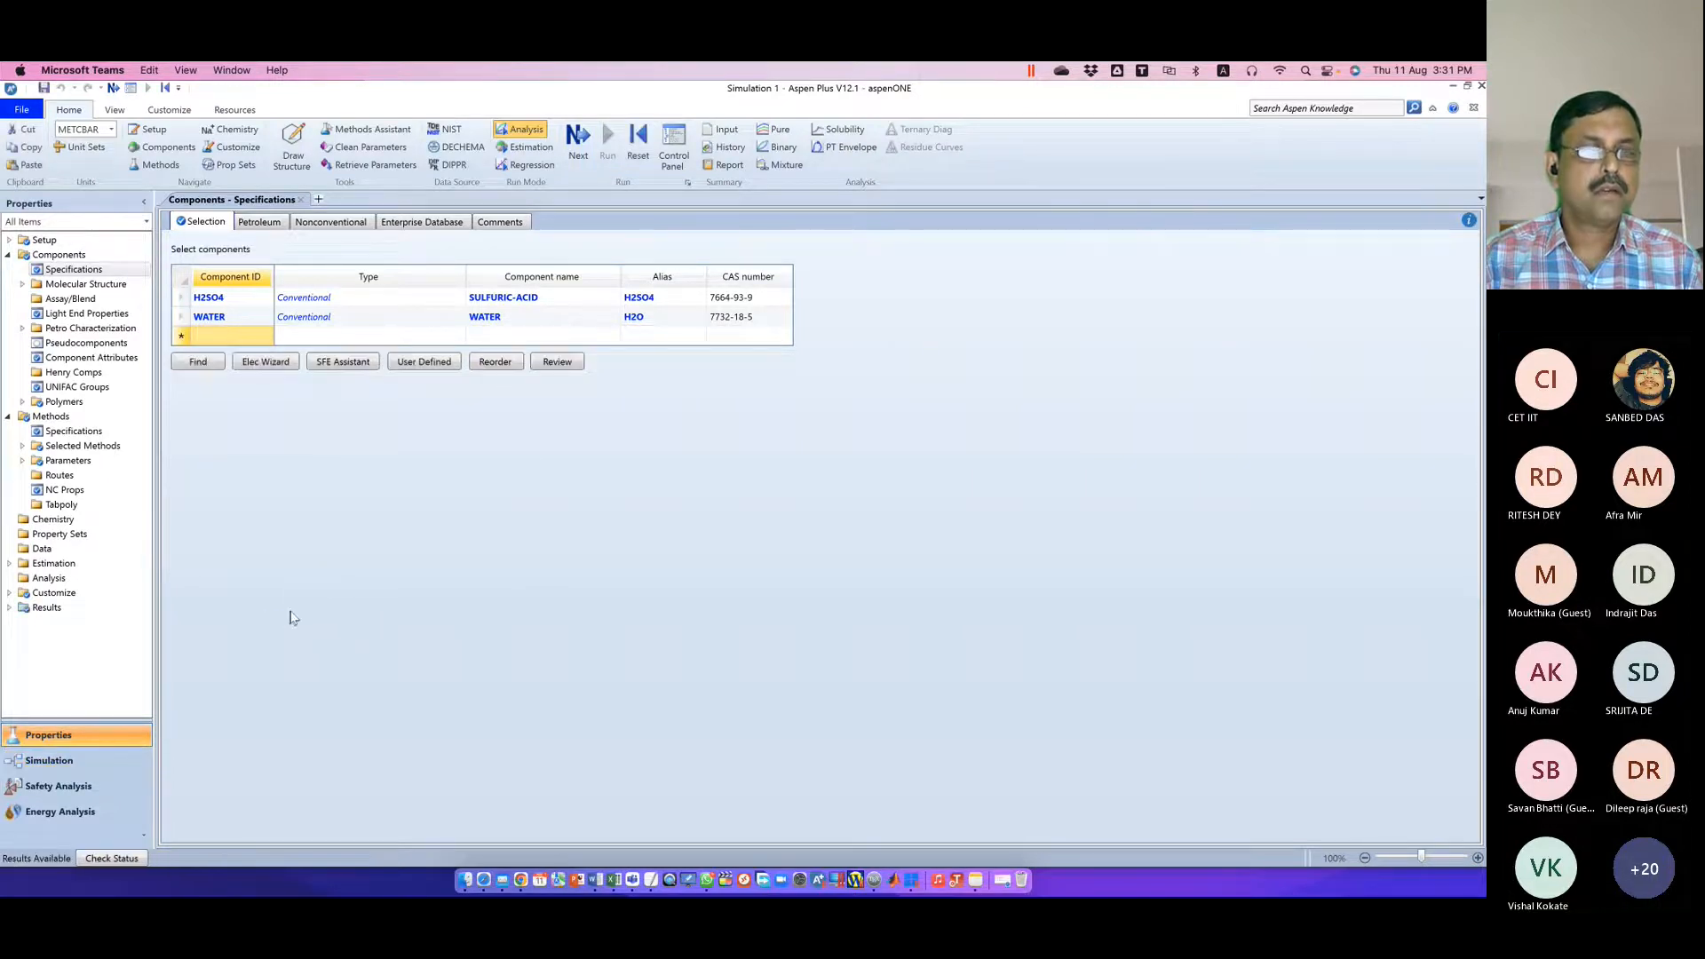
Switch to the Simulation environment and place a Mixer block with one inlet and one outlet material stream
left_click(106, 762)
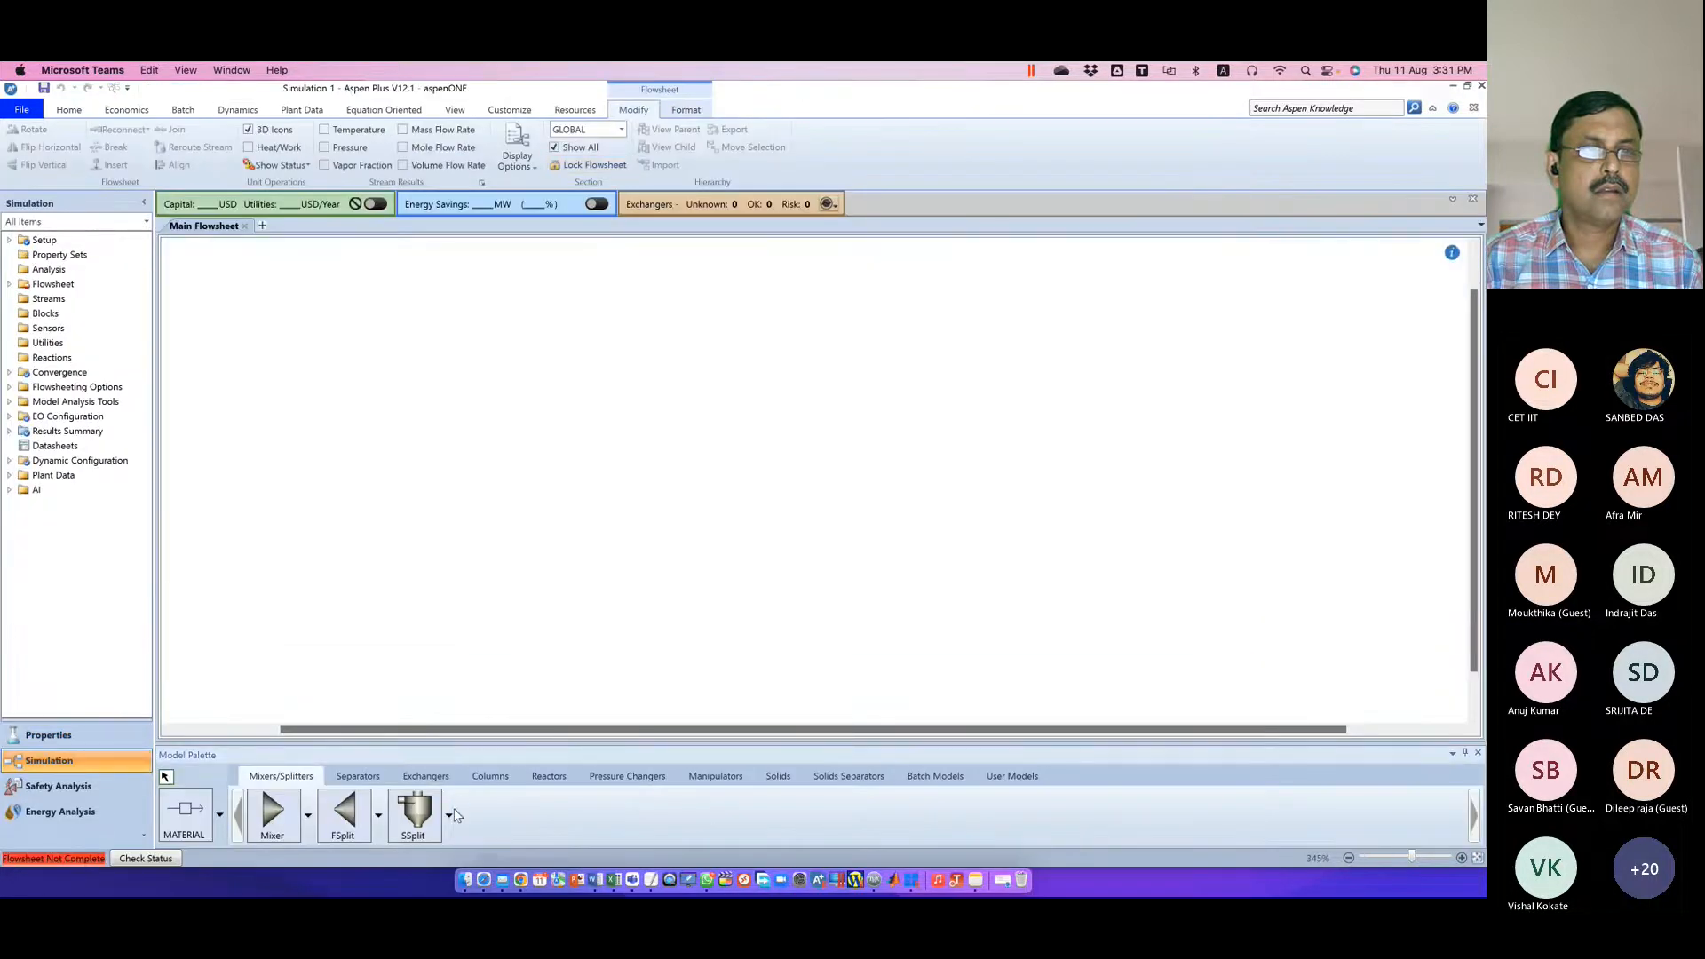
left_click(275, 810)
left_click(544, 428)
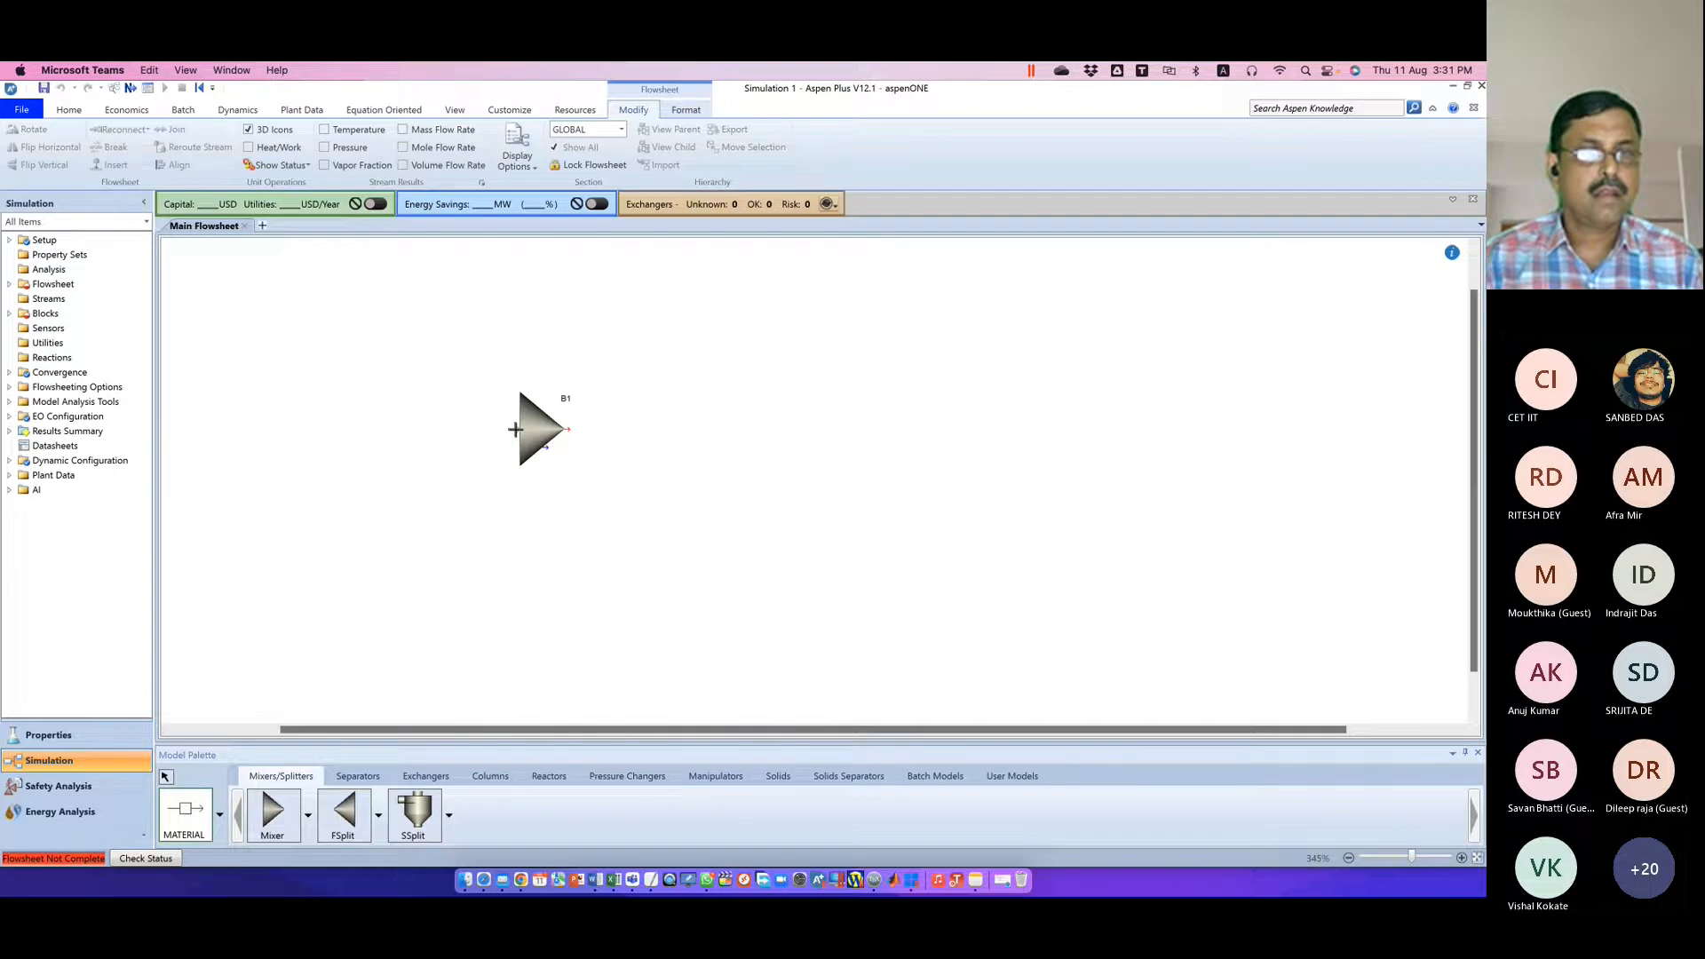
left_click(511, 428)
left_click(363, 429)
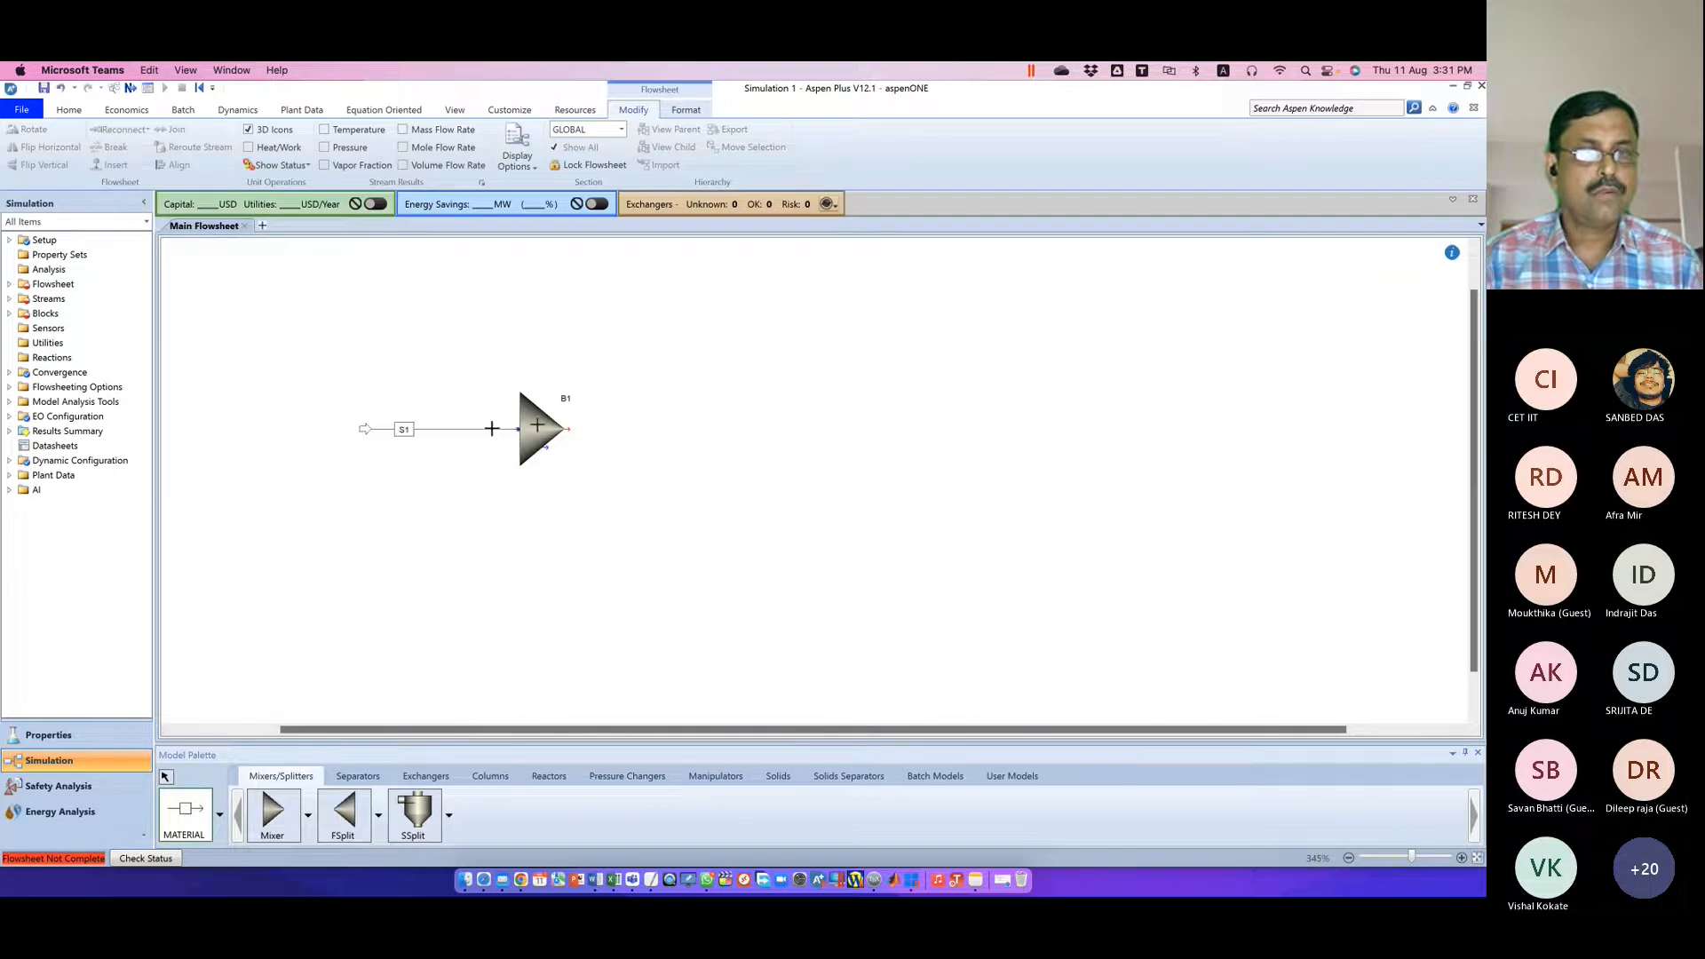
left_click(570, 431)
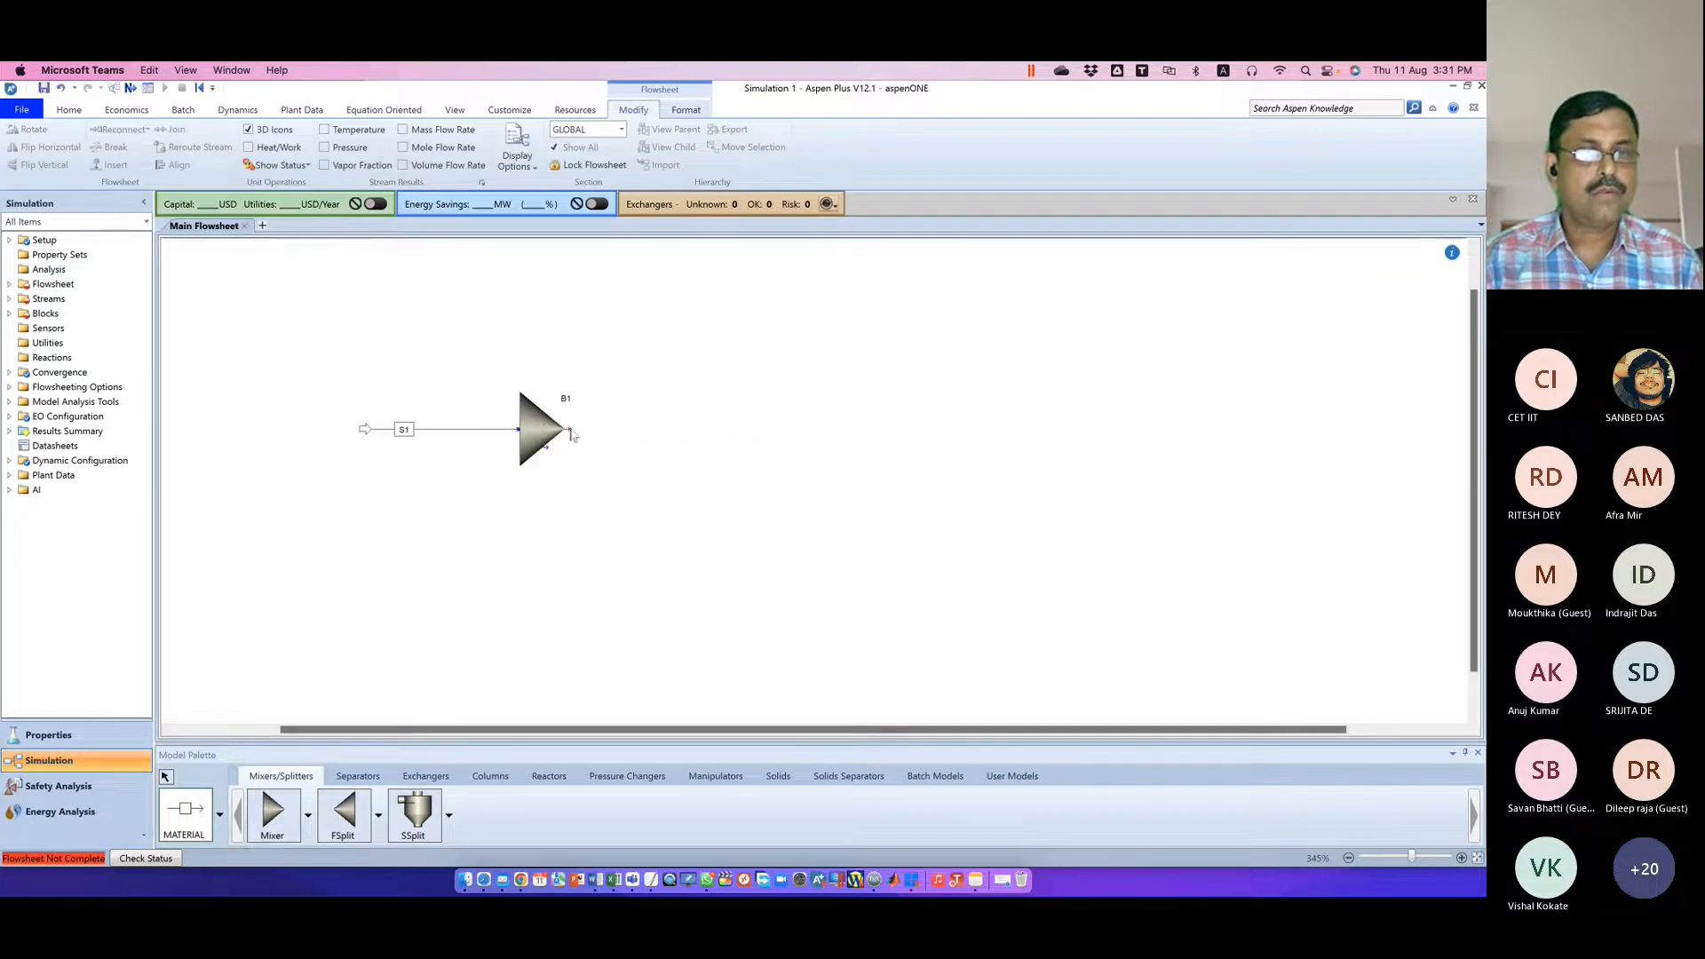
left_click(731, 429)
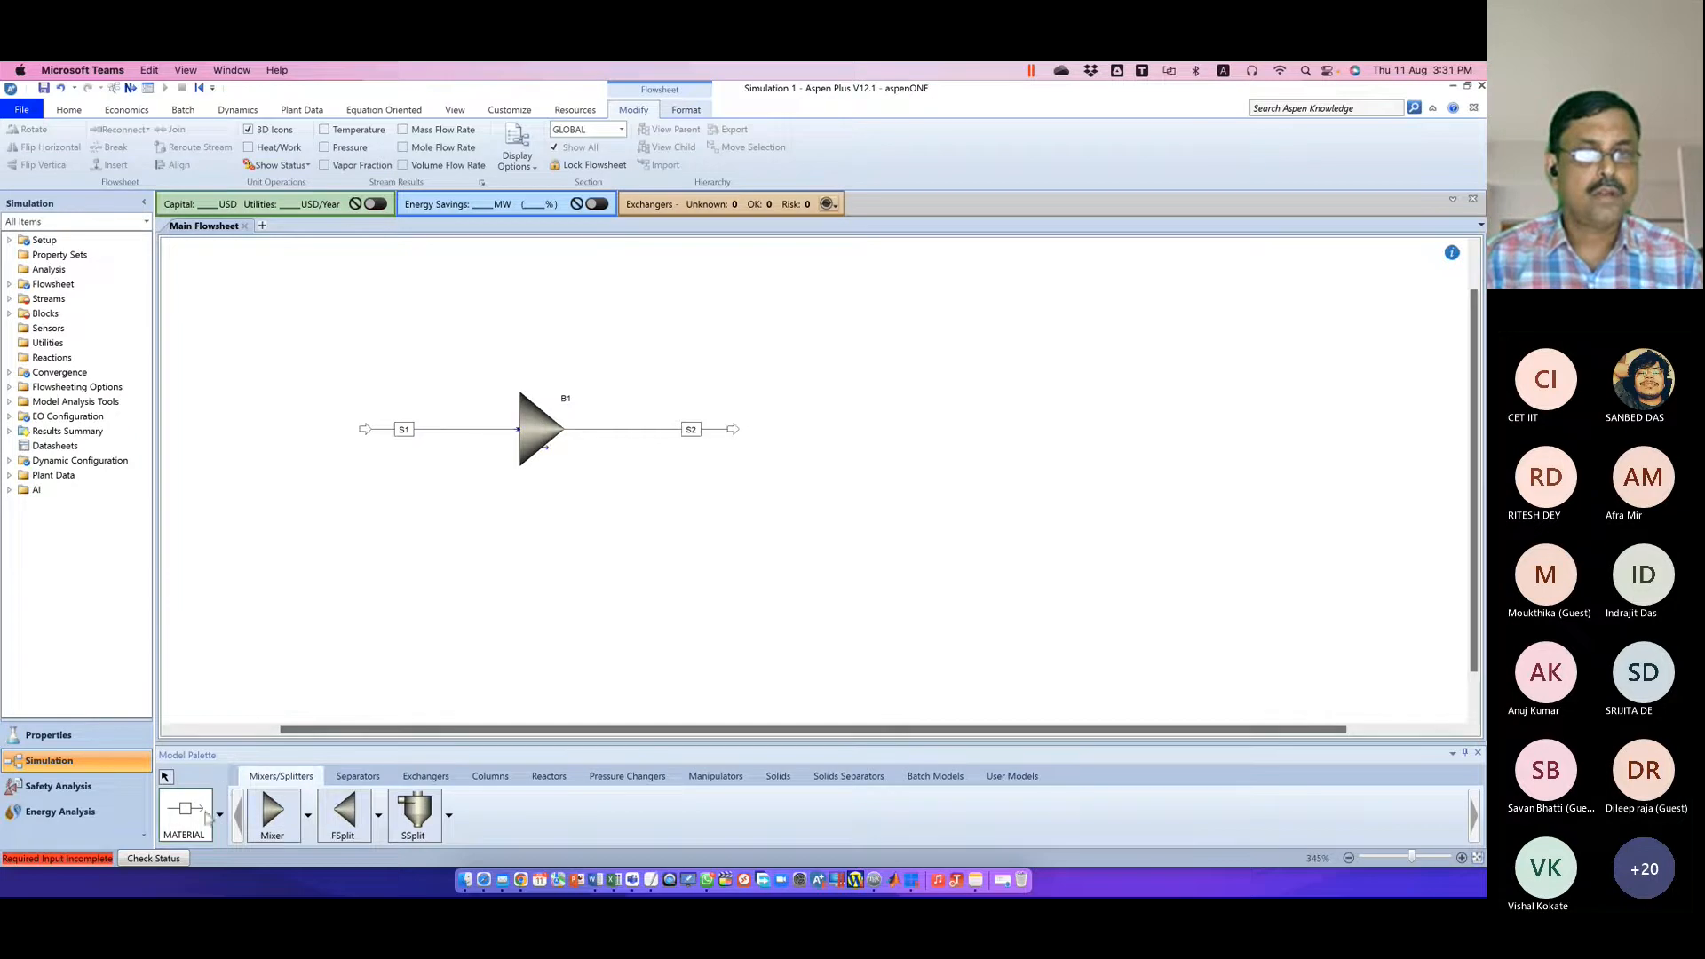
left_click(167, 776)
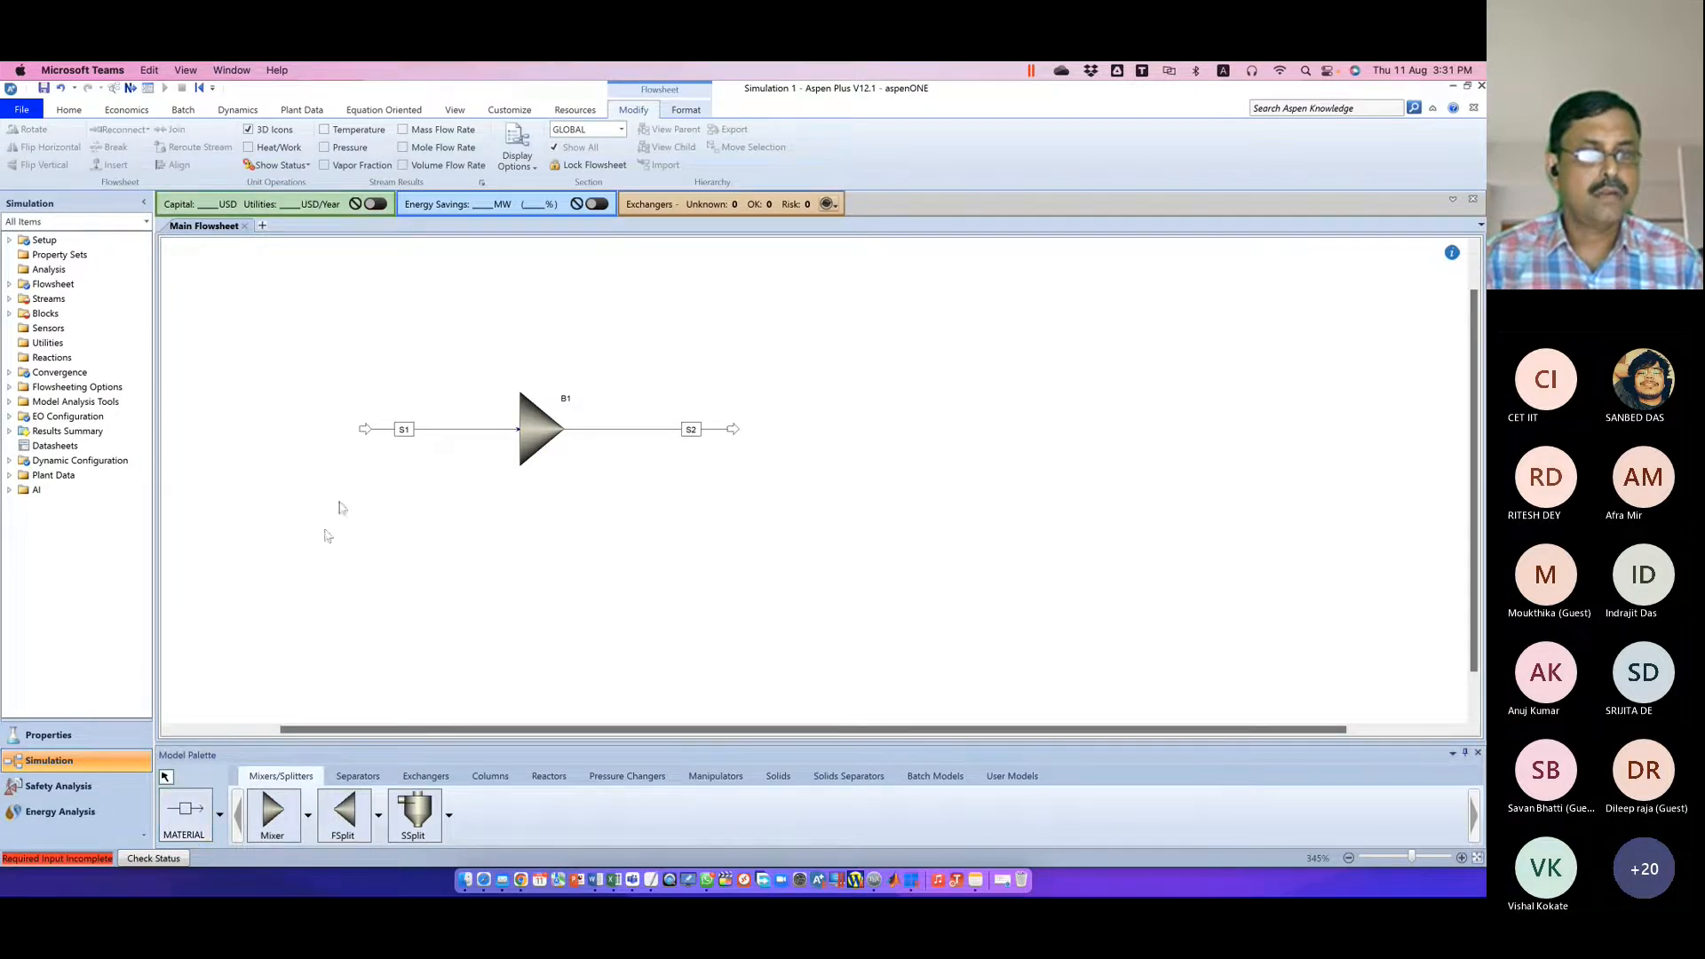
In the mixer's inlet stream S1, define the composition as mole fractions of 0.25 H2SO4 and 0.75 WATER
left_click(425, 433)
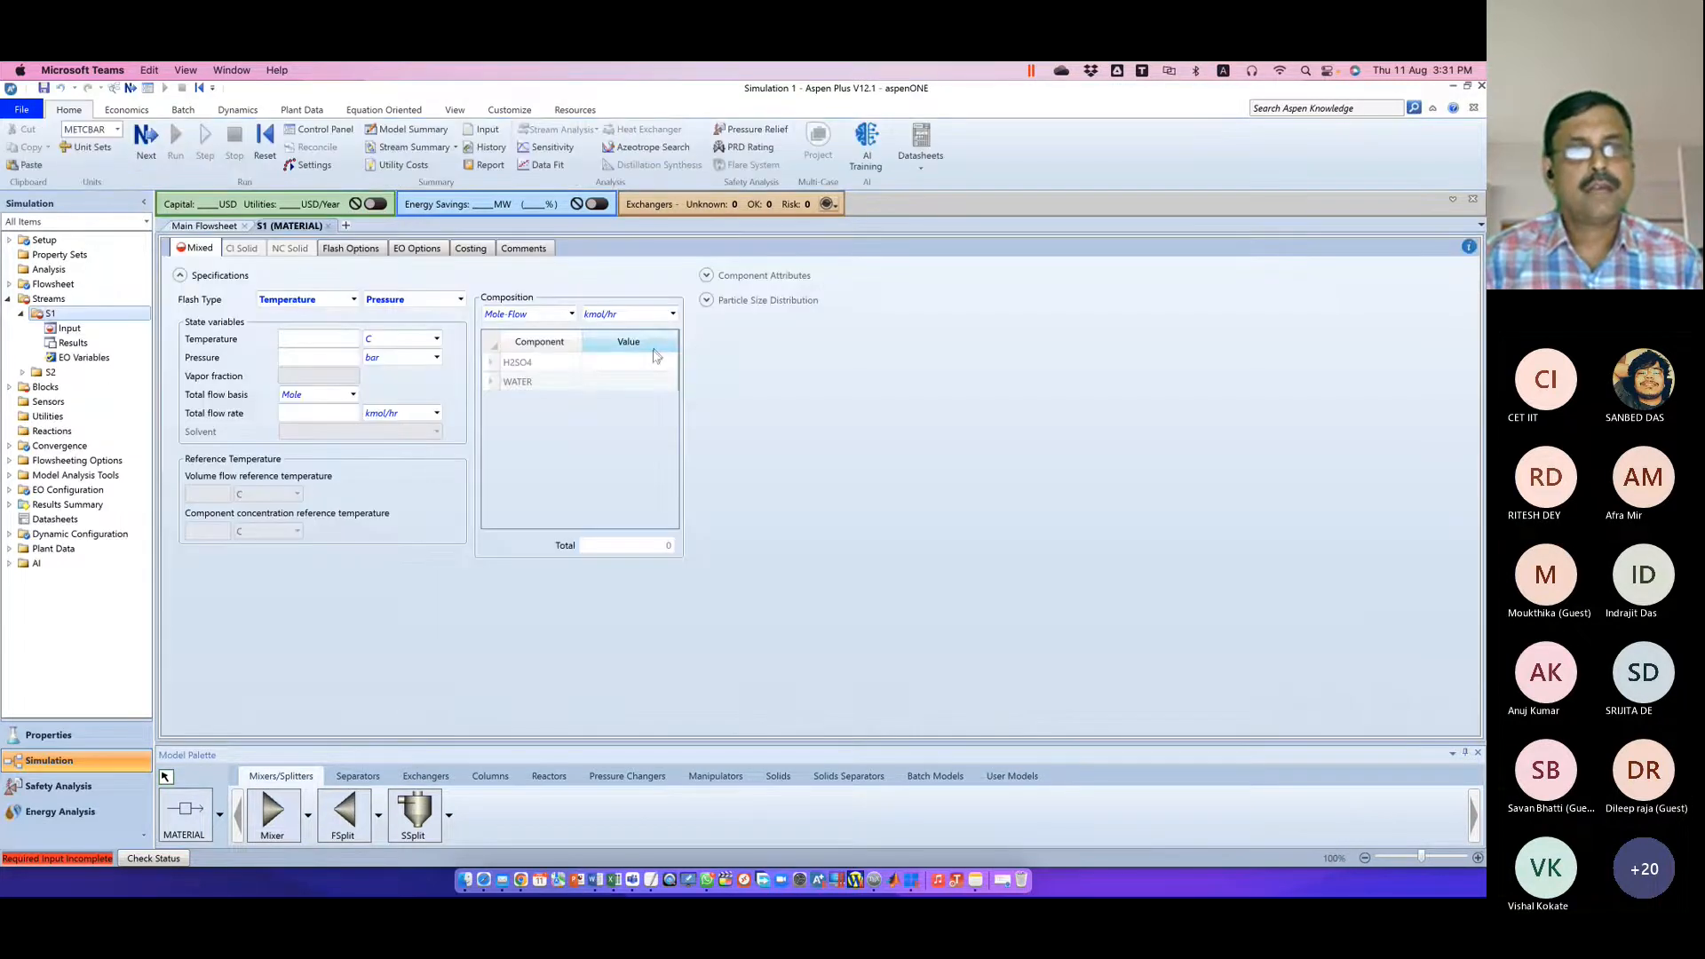
left_click(571, 313)
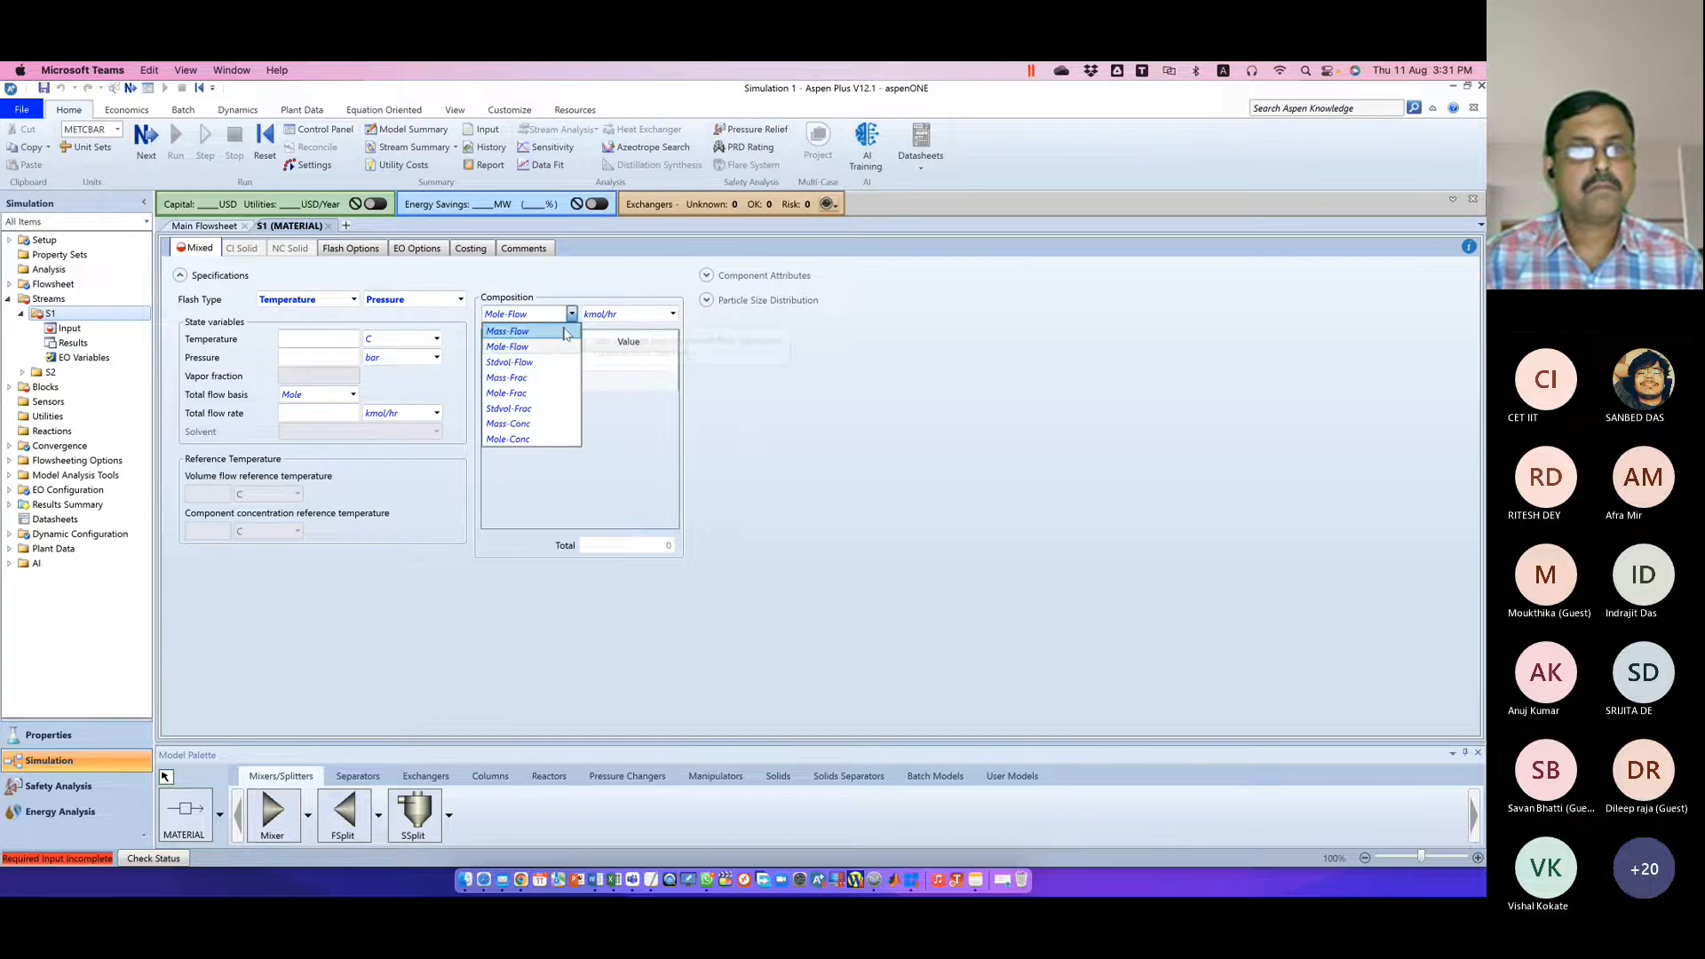
left_click(539, 396)
left_click(641, 364)
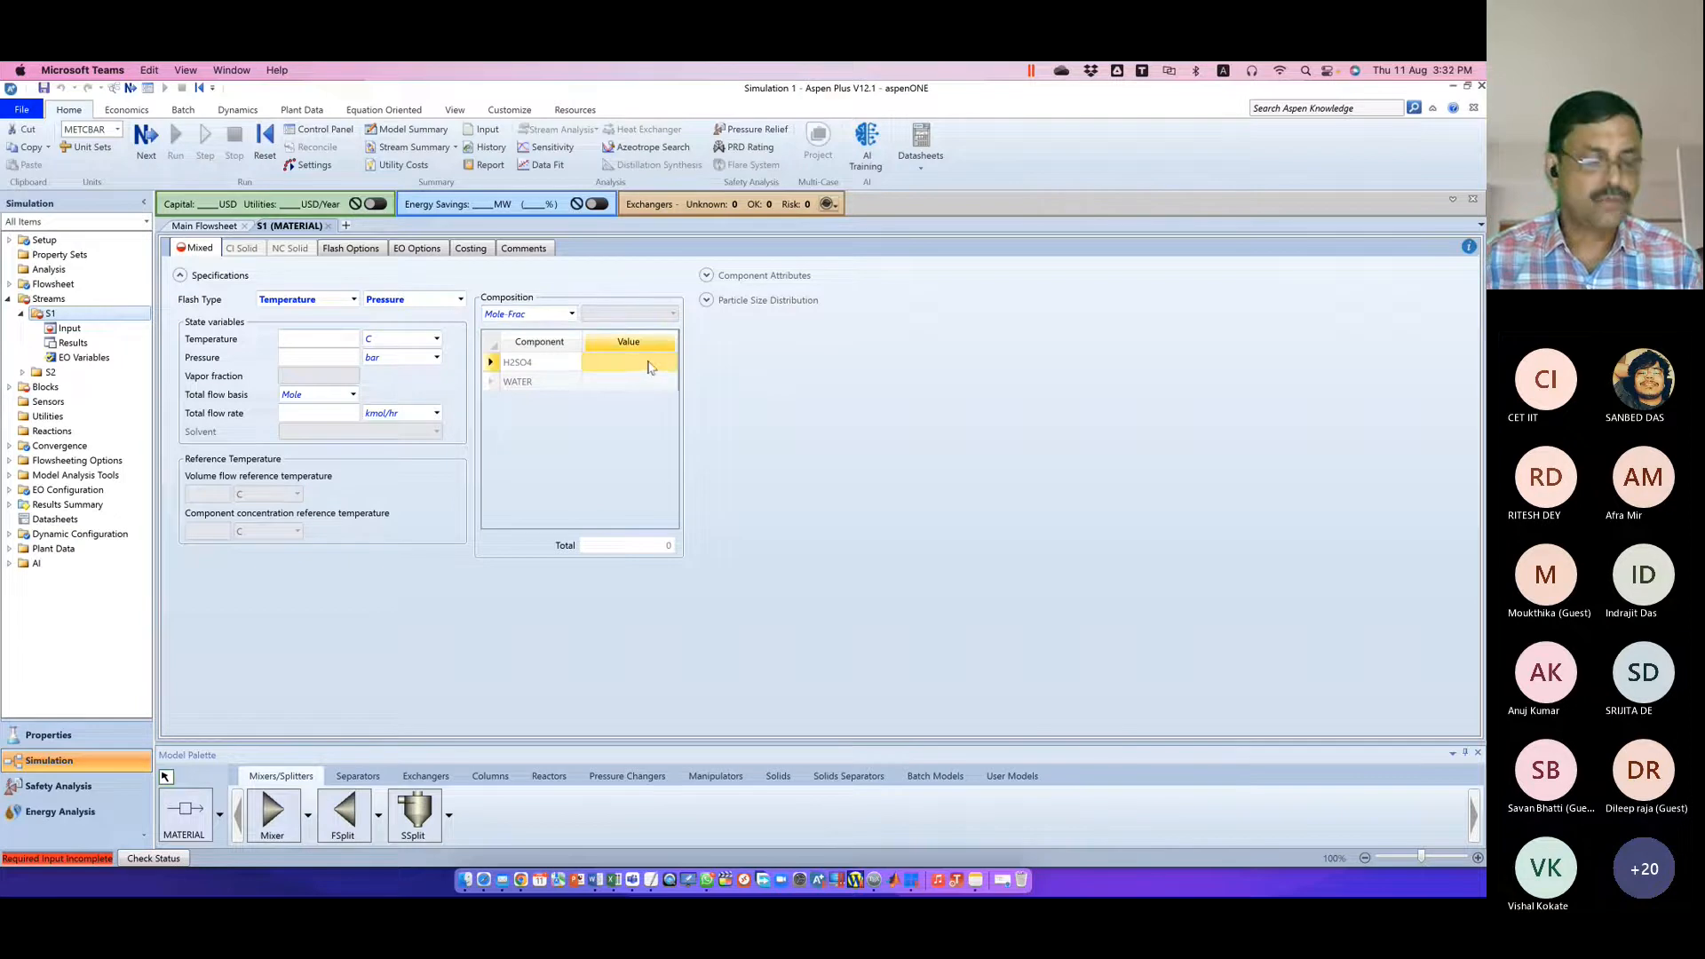
type("0")
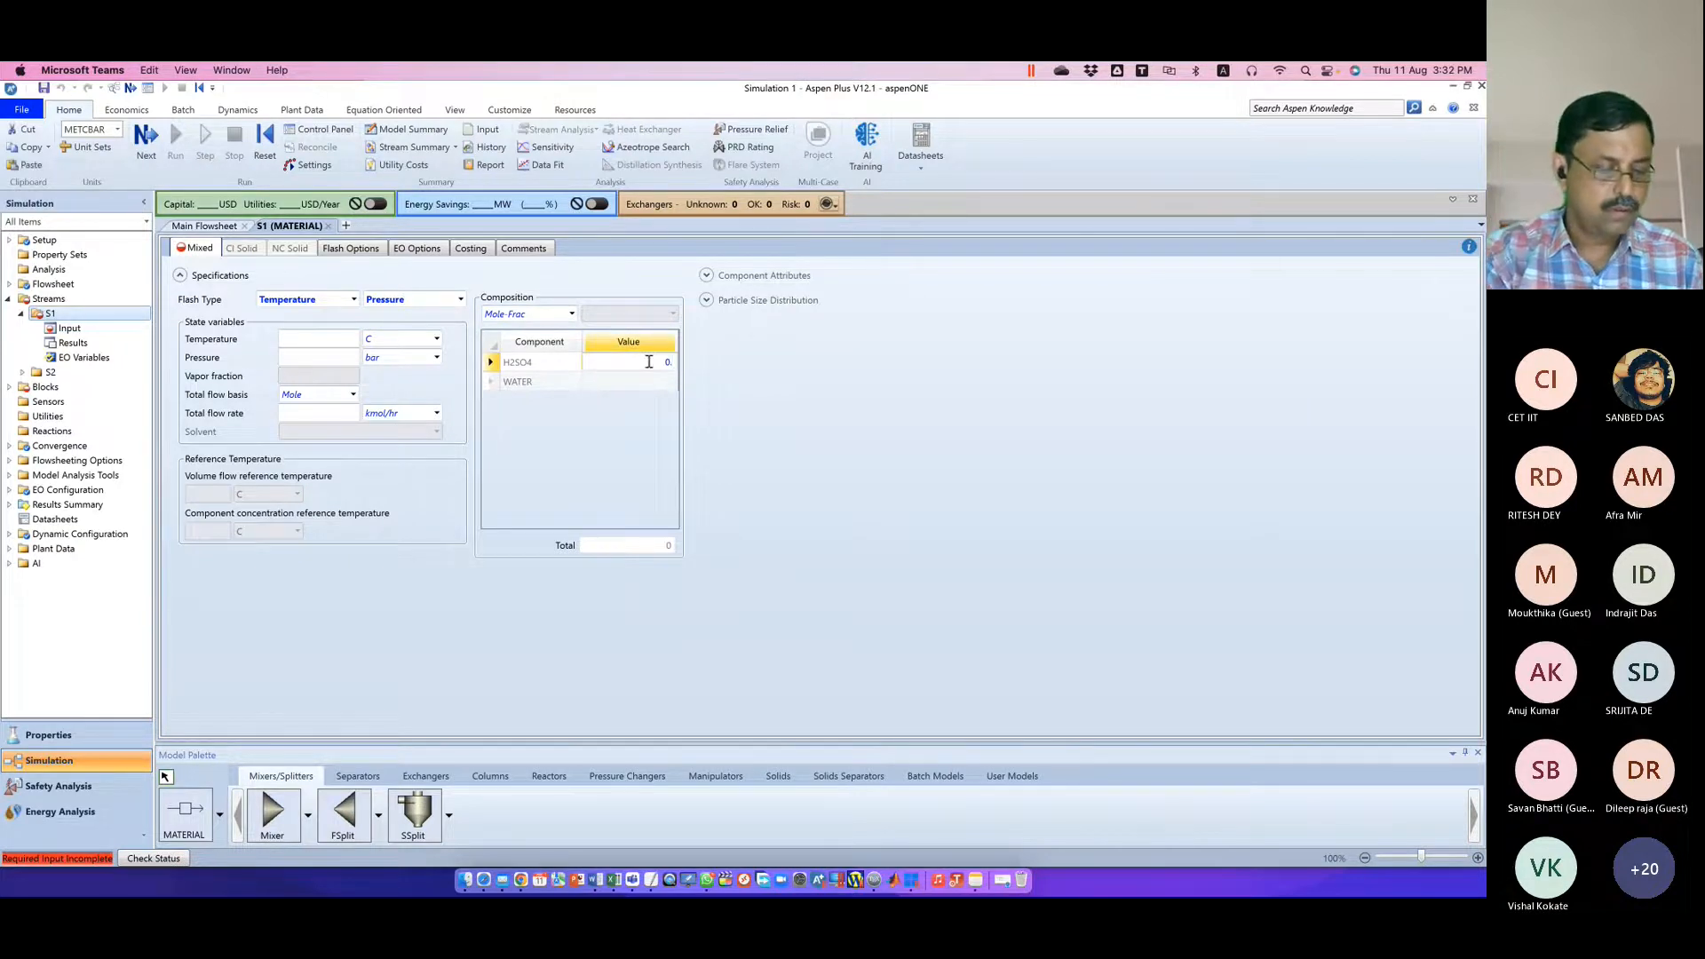
type(".2")
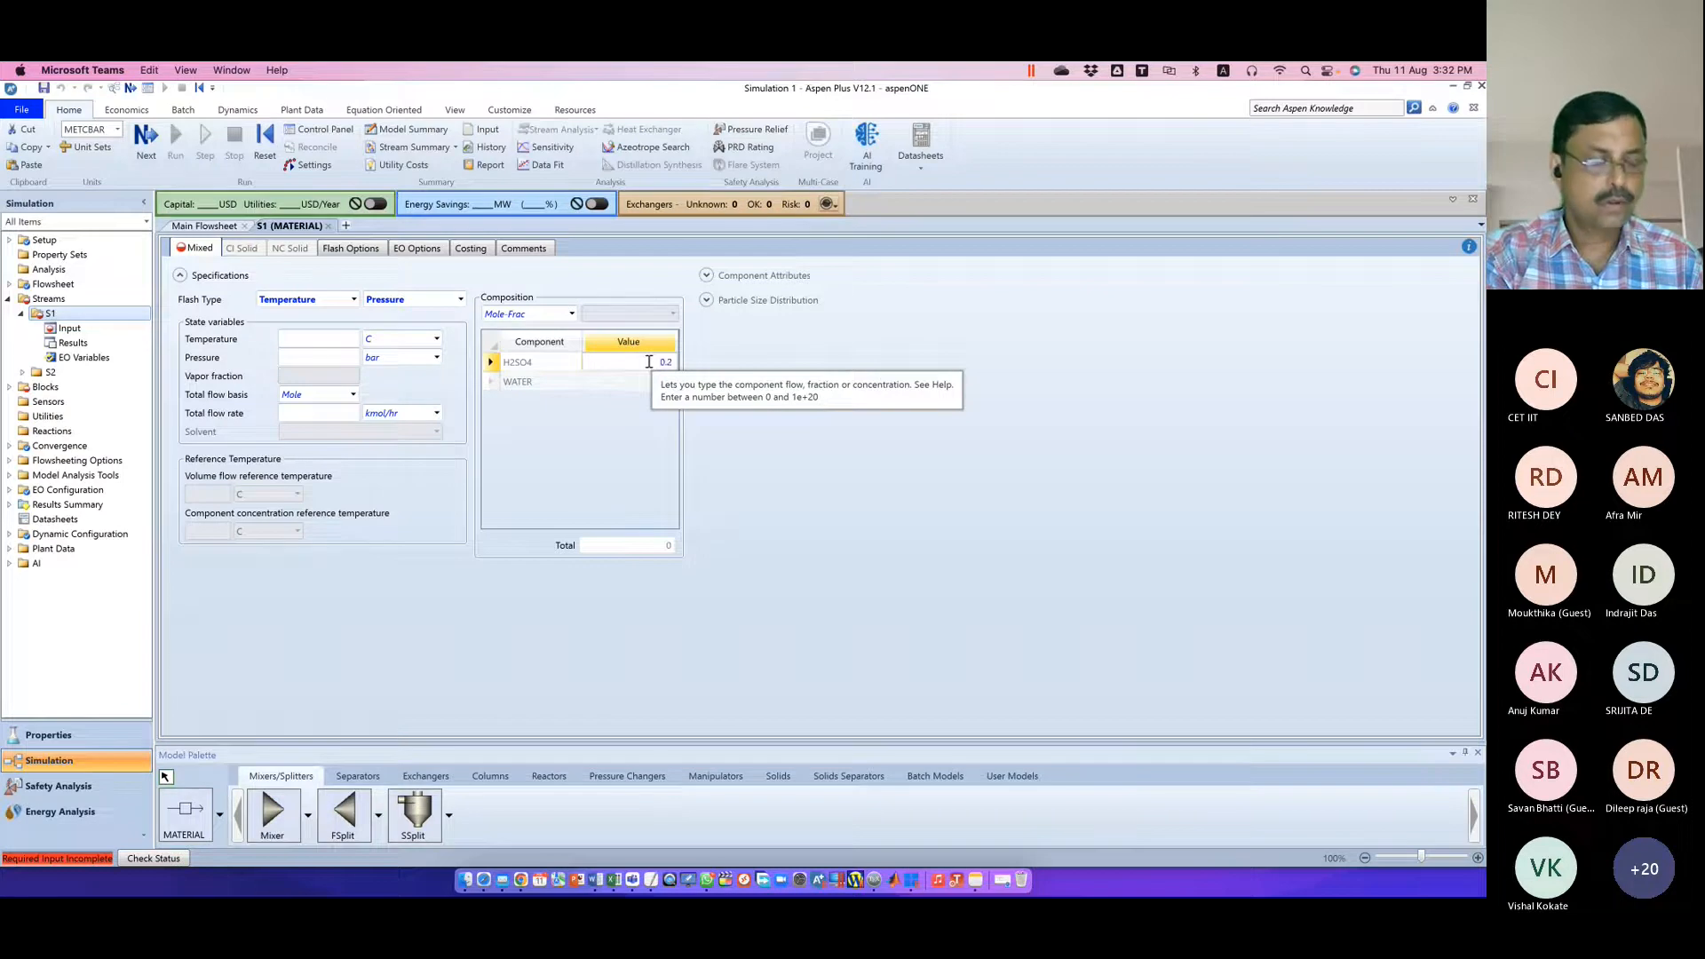
type("4")
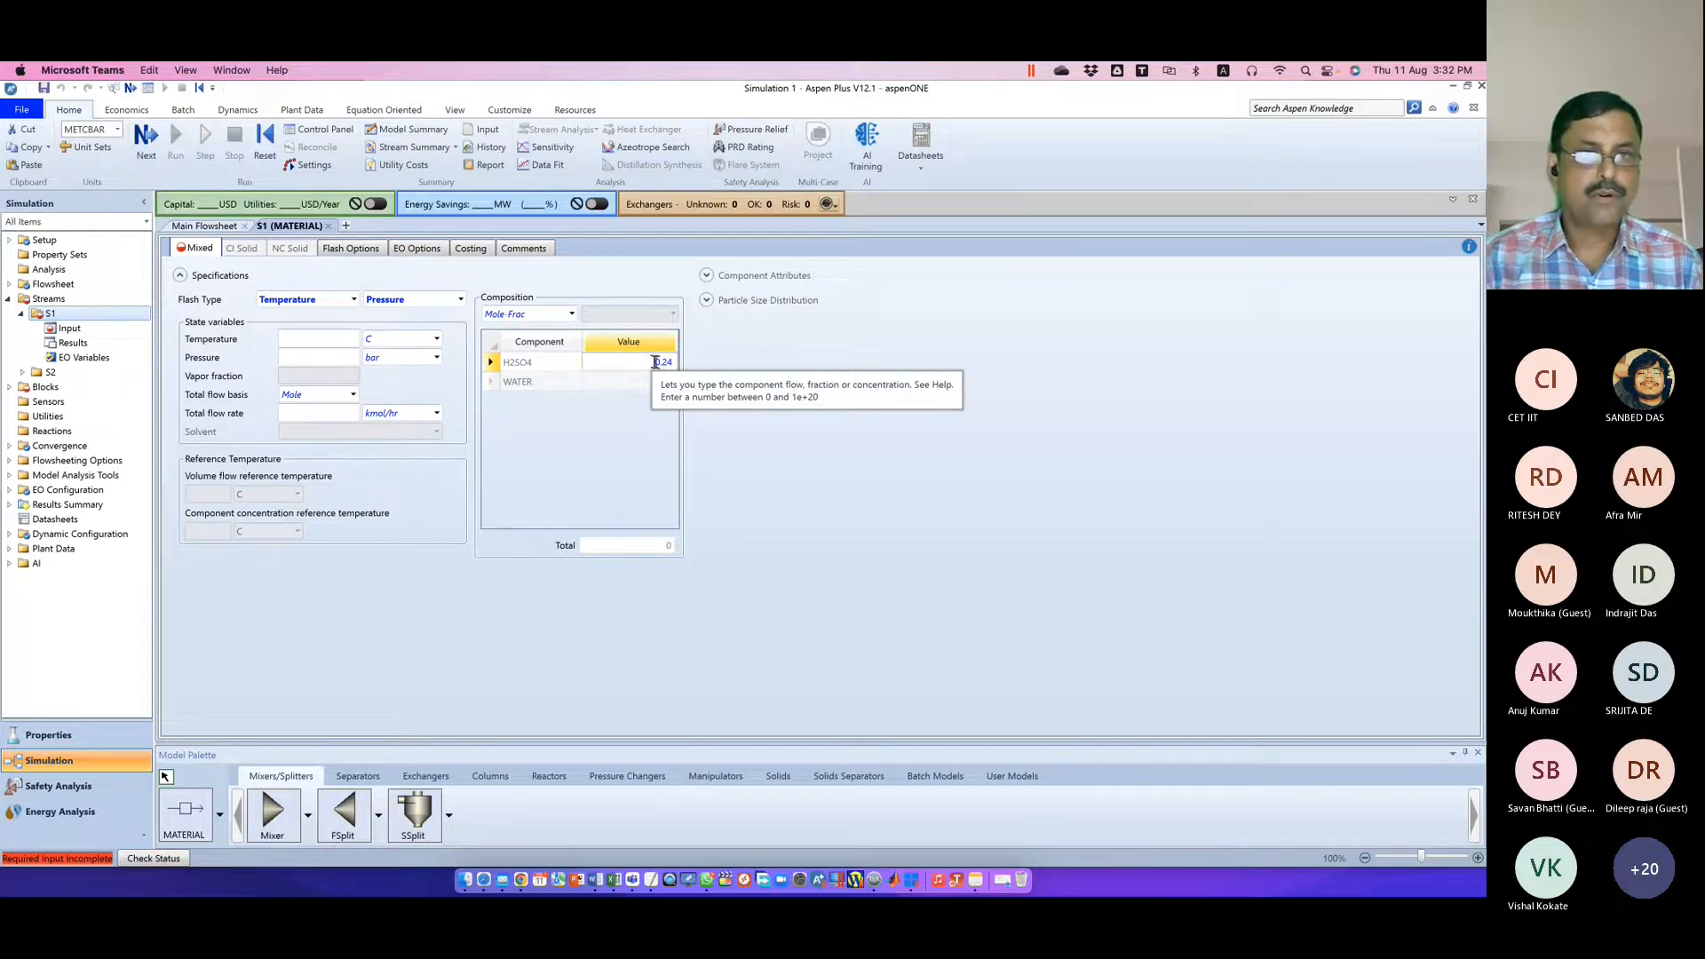
type("5")
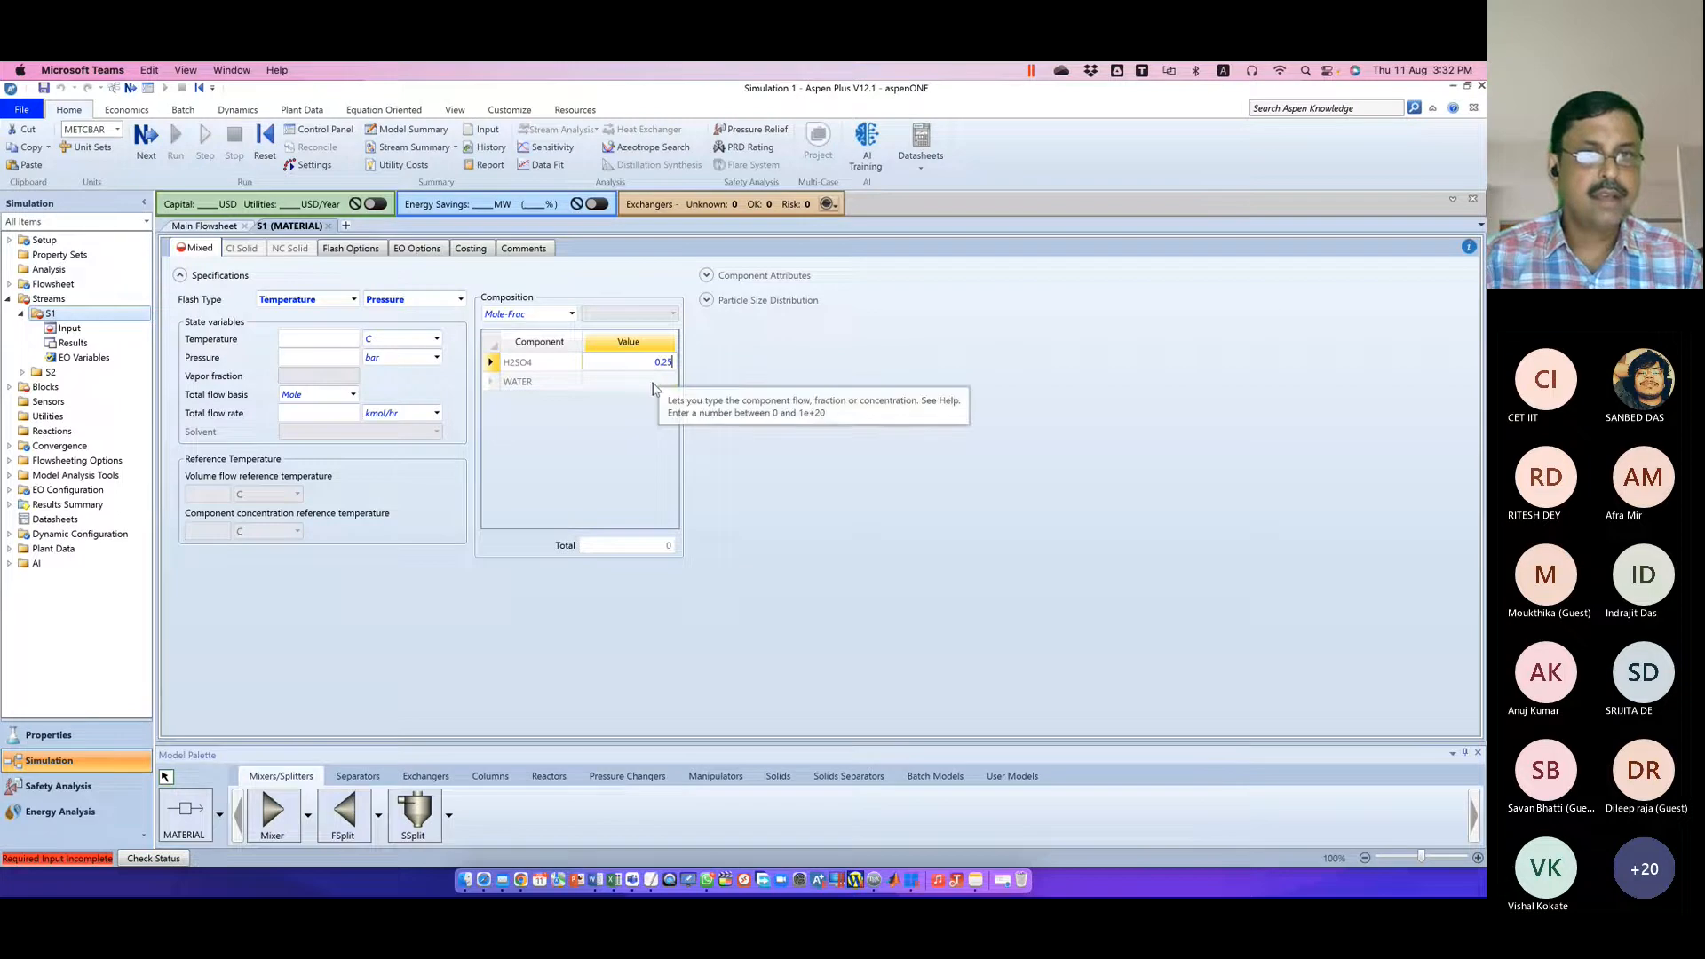
left_click(654, 384)
type("0.75")
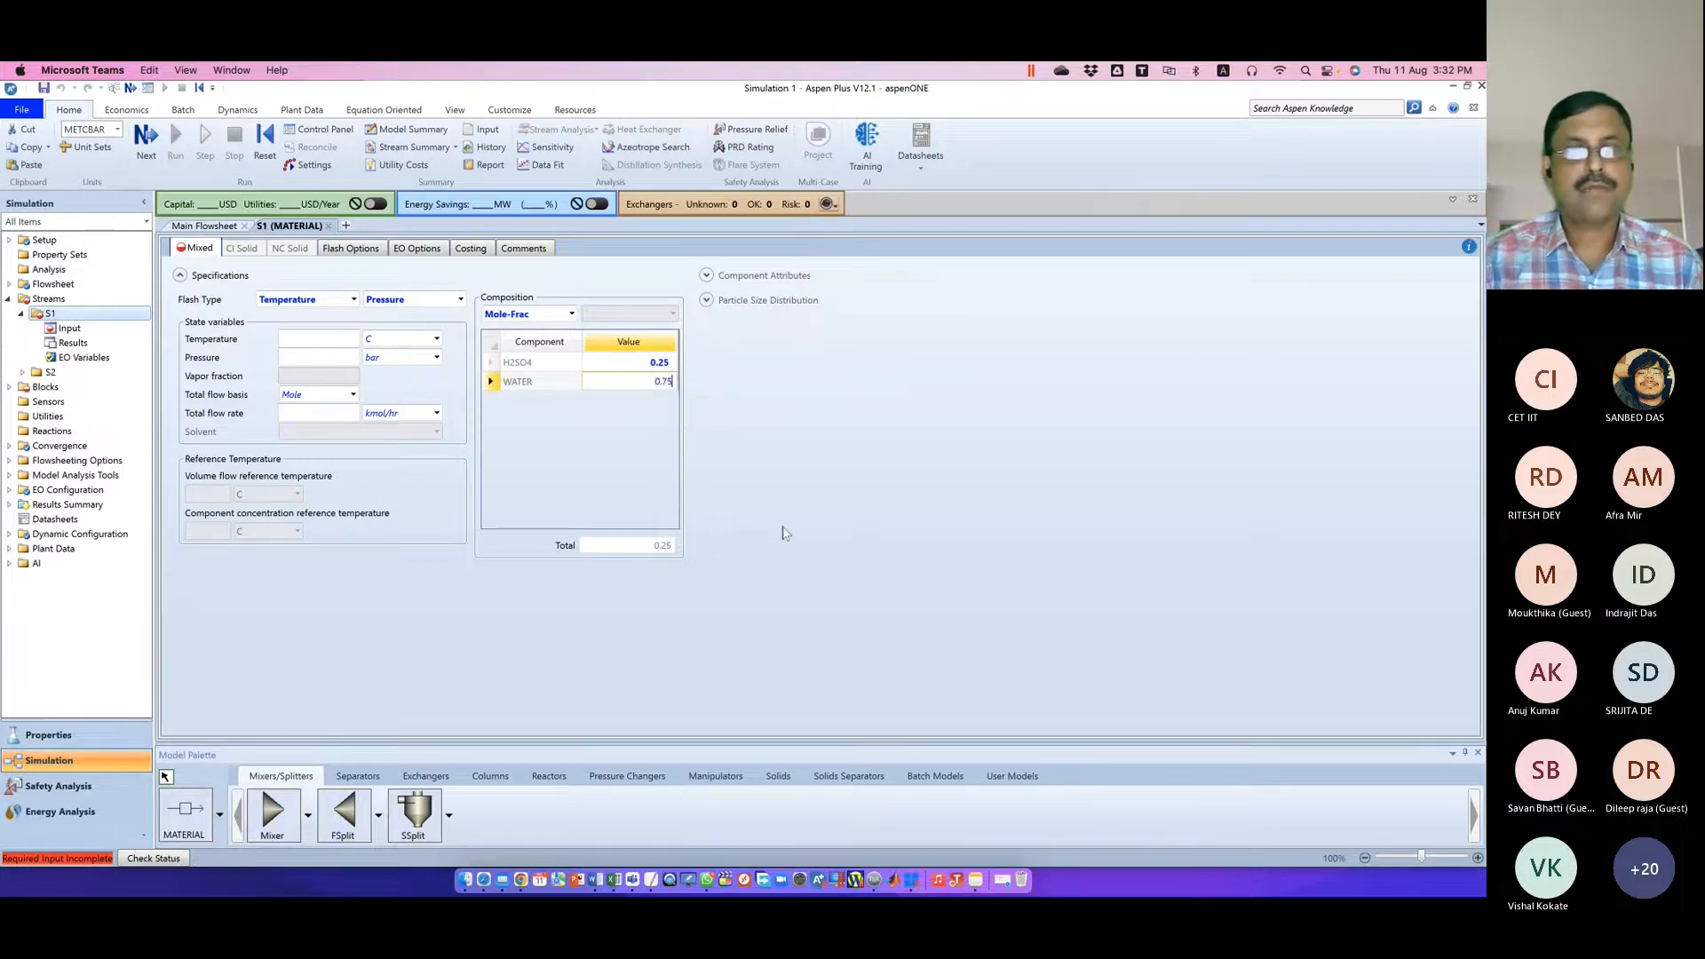
key("Return")
Set stream S1's total mole flow rate to 1 kmol/hr, temperature to 25 C and pressure to 1 atm
left_click(317, 414)
type("1")
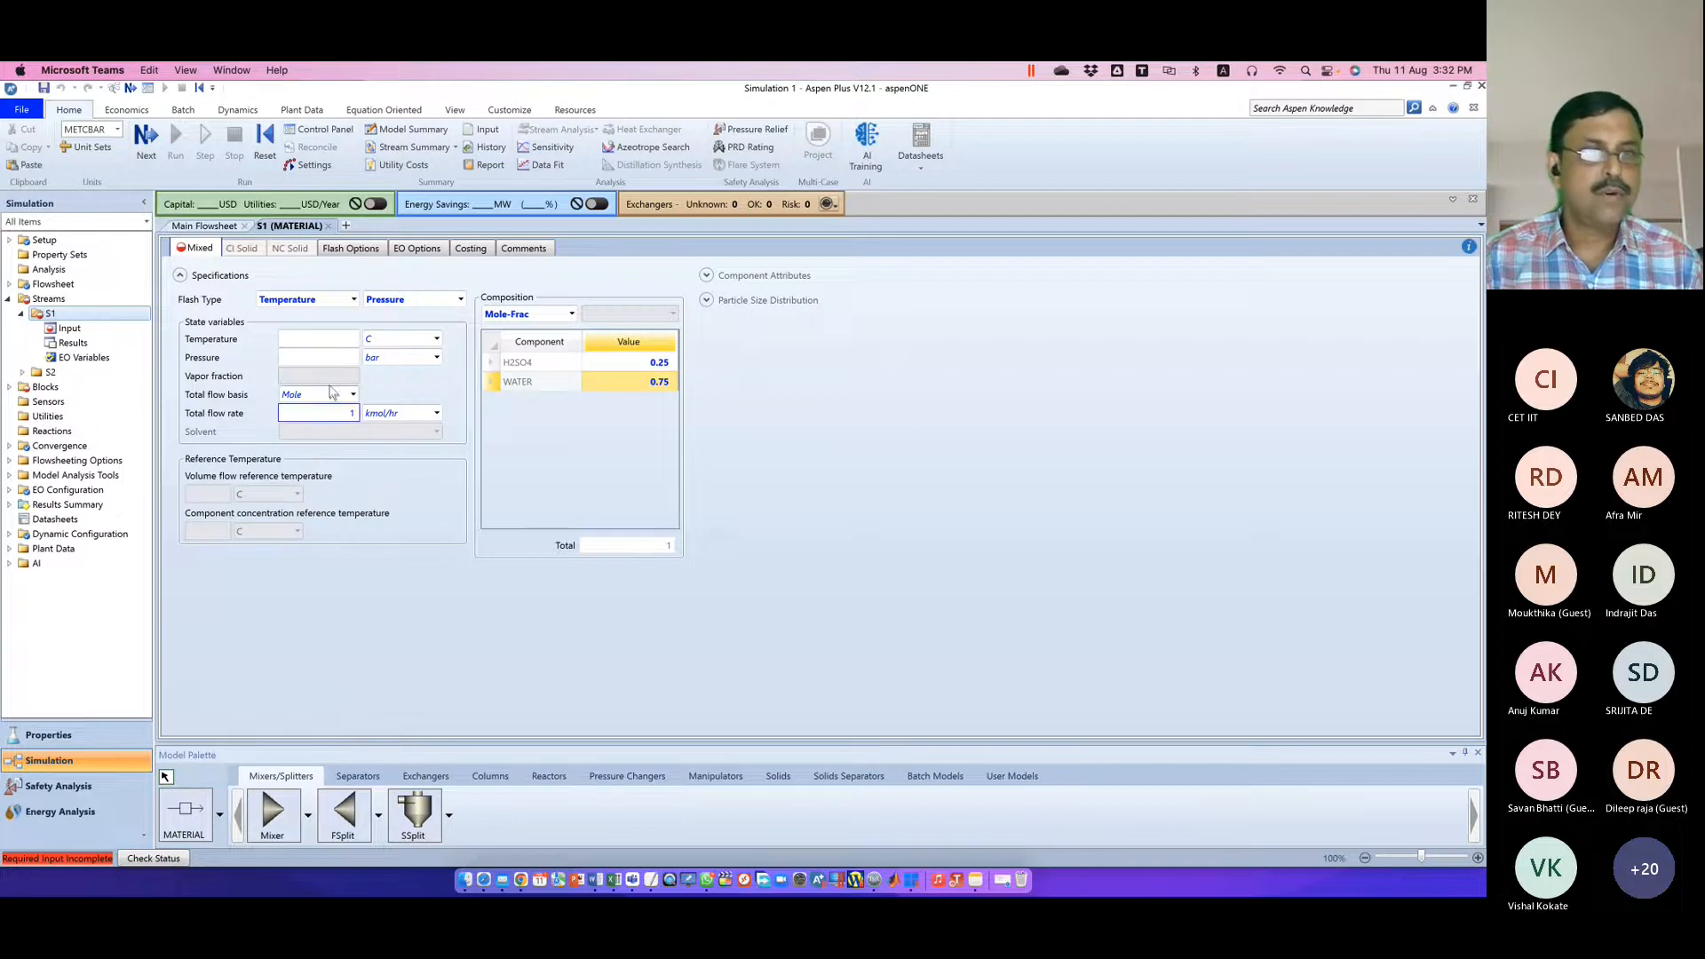
left_click(335, 339)
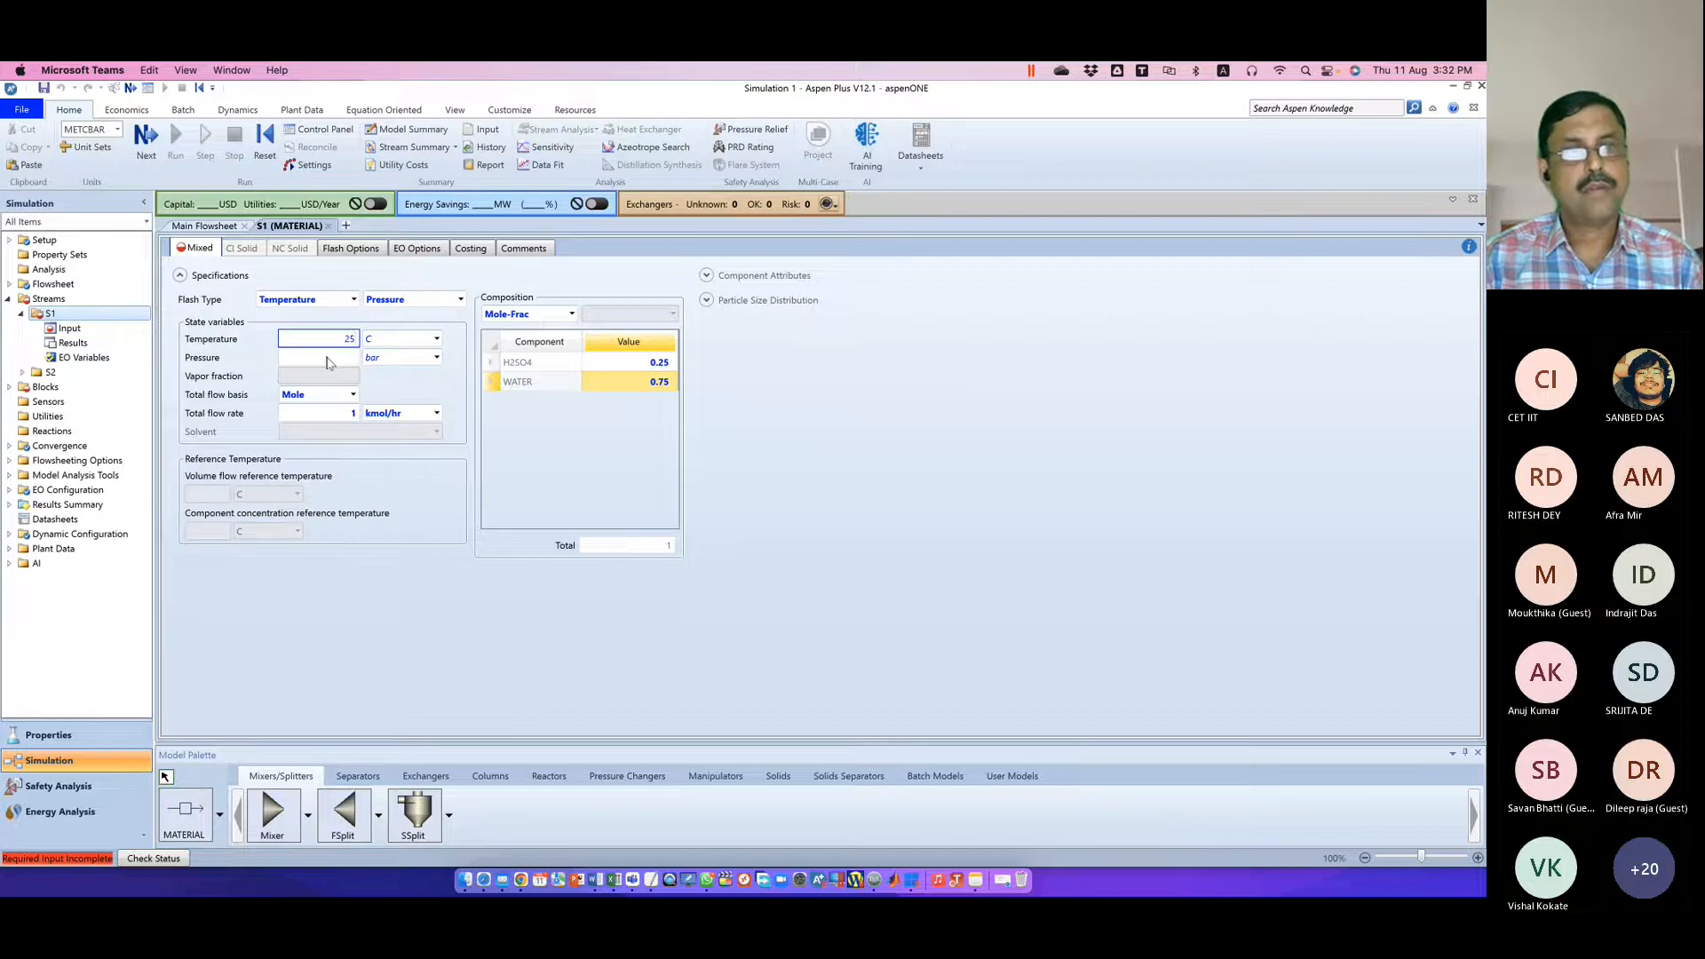
left_click(327, 359)
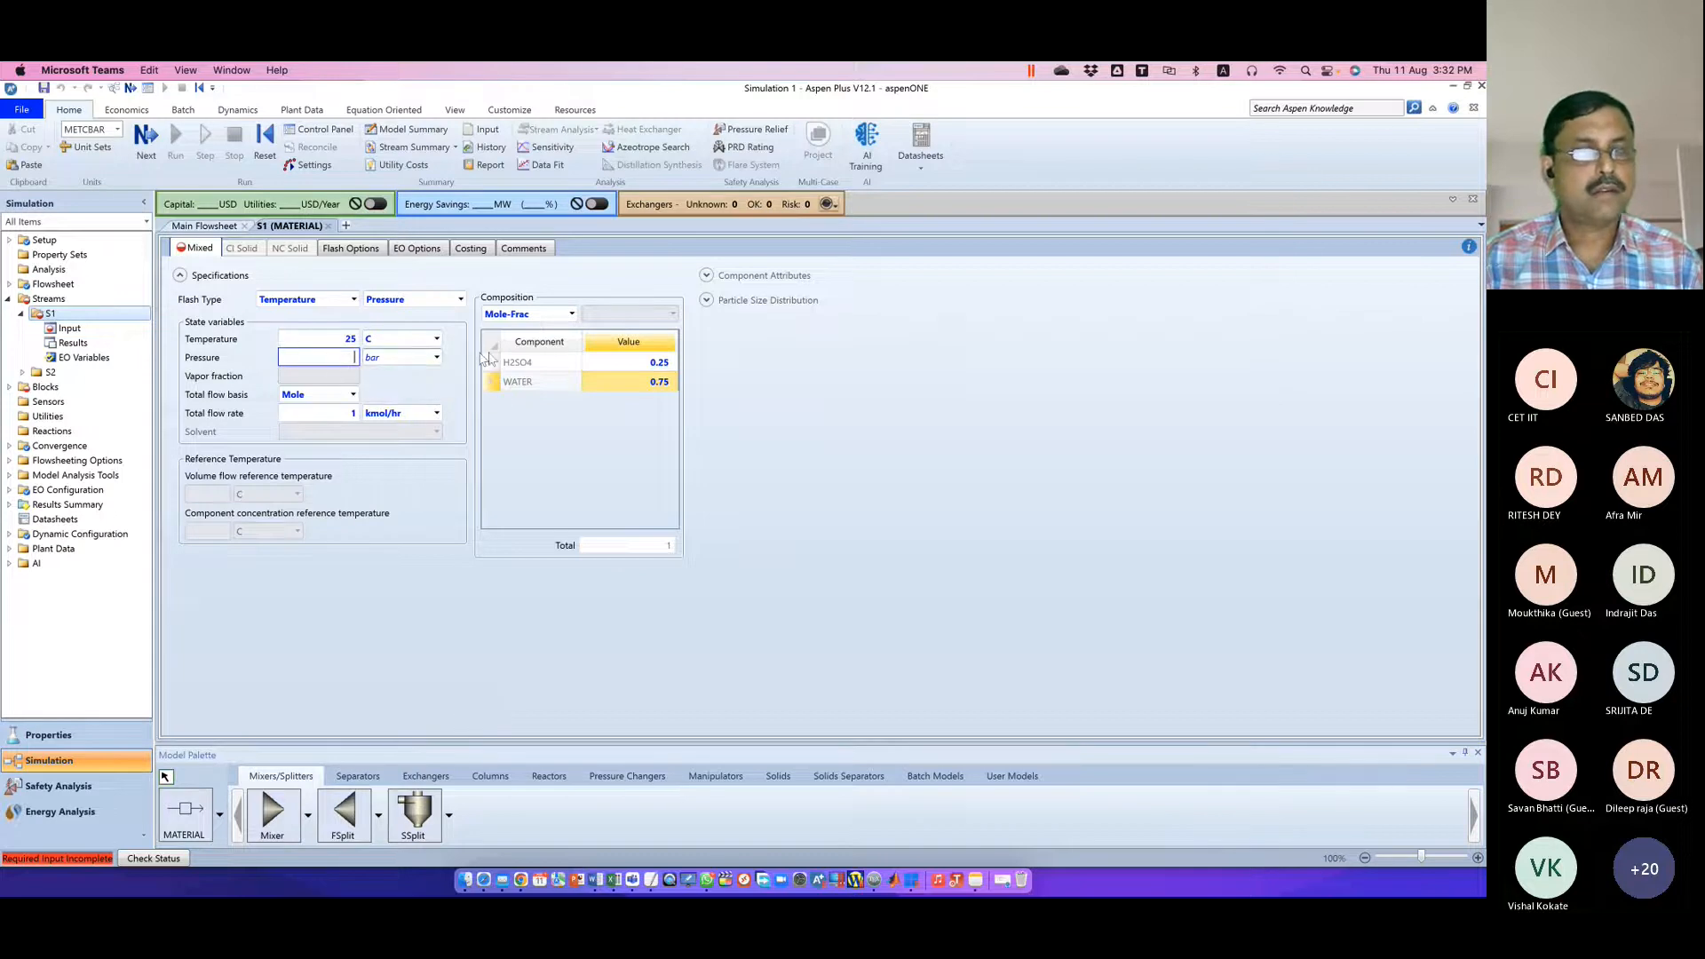
left_click(436, 357)
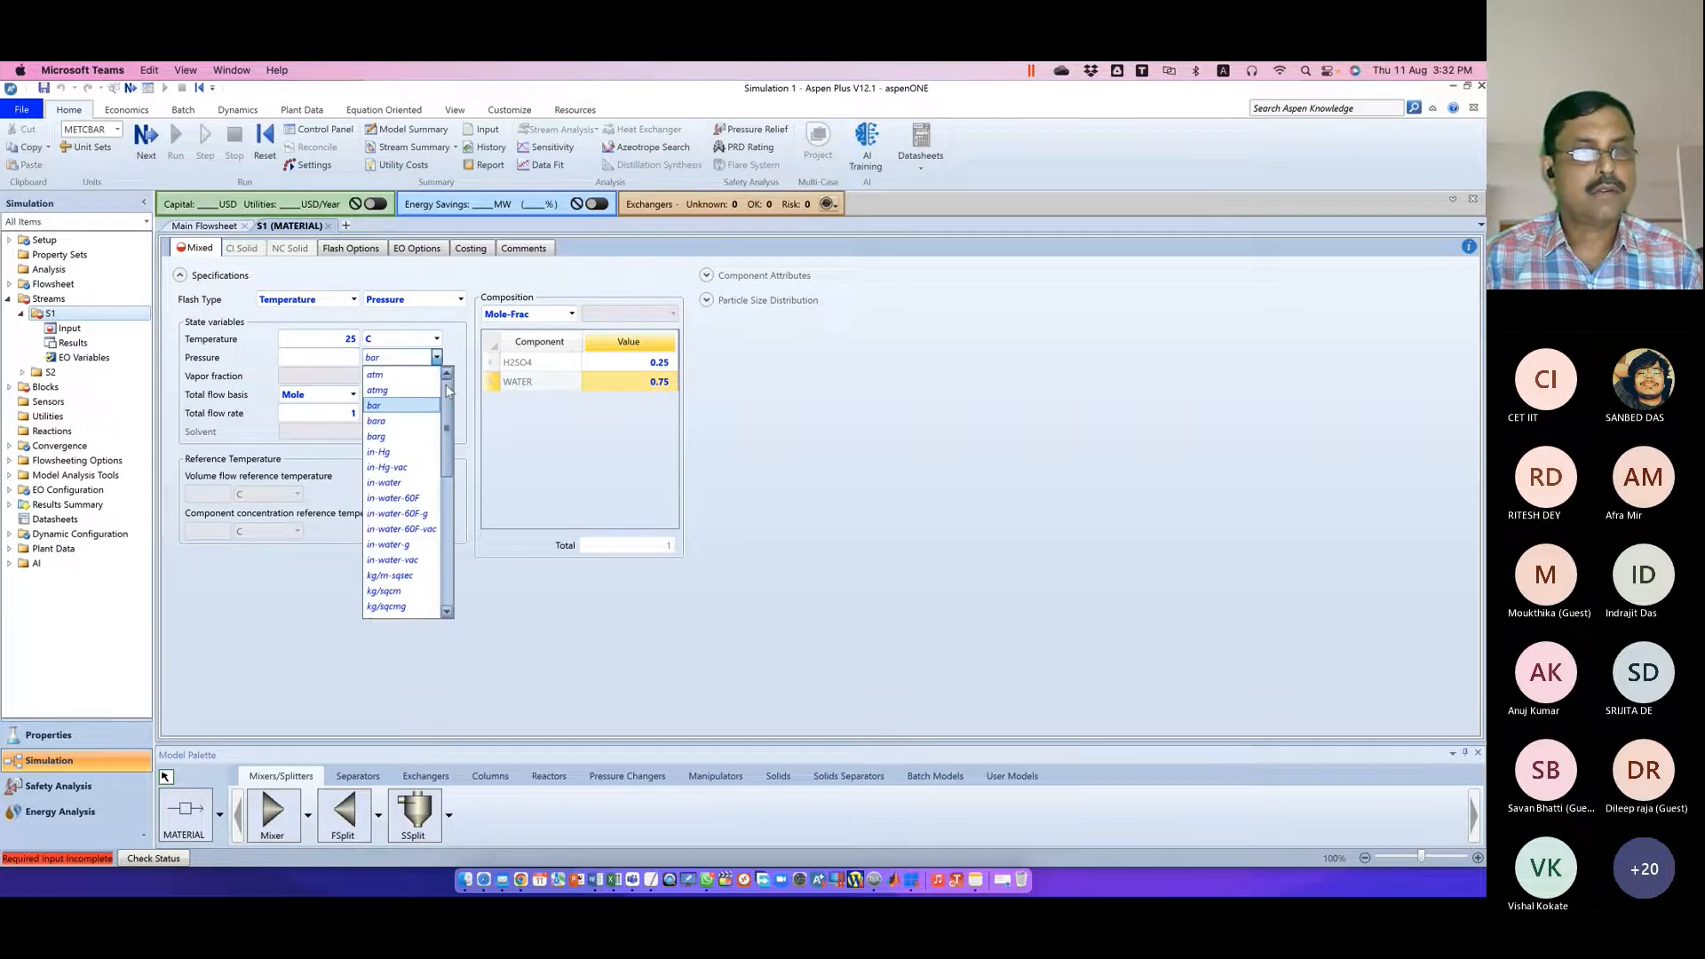
left_click(404, 375)
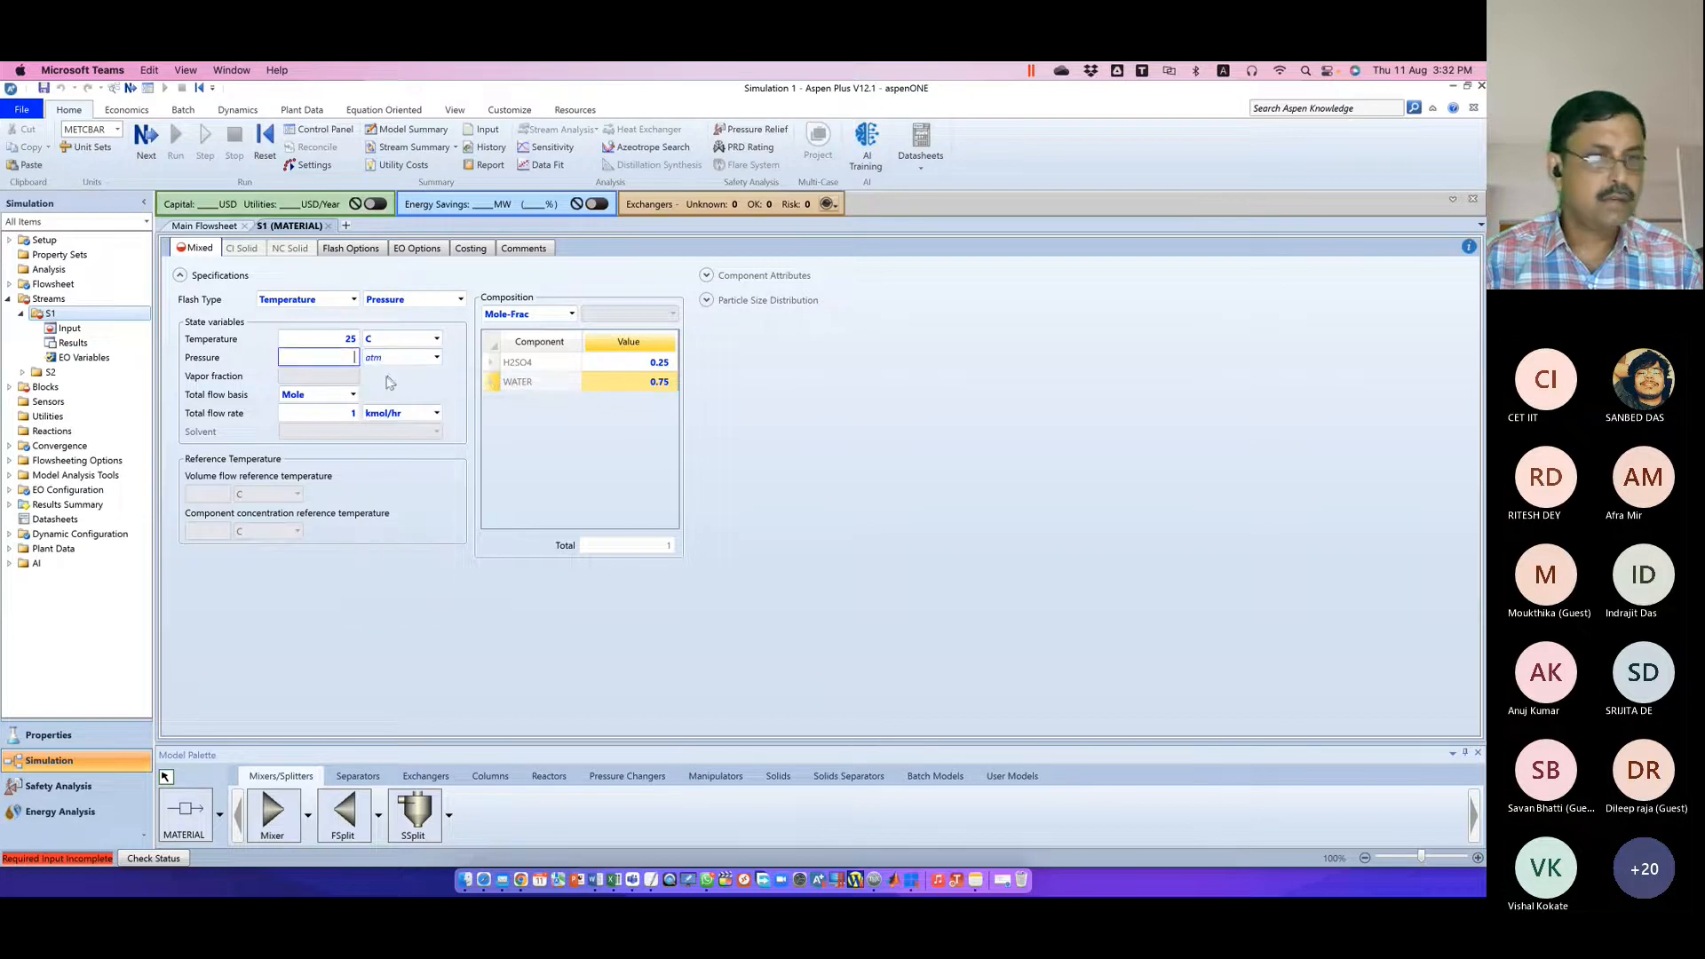
type("1")
key("Return")
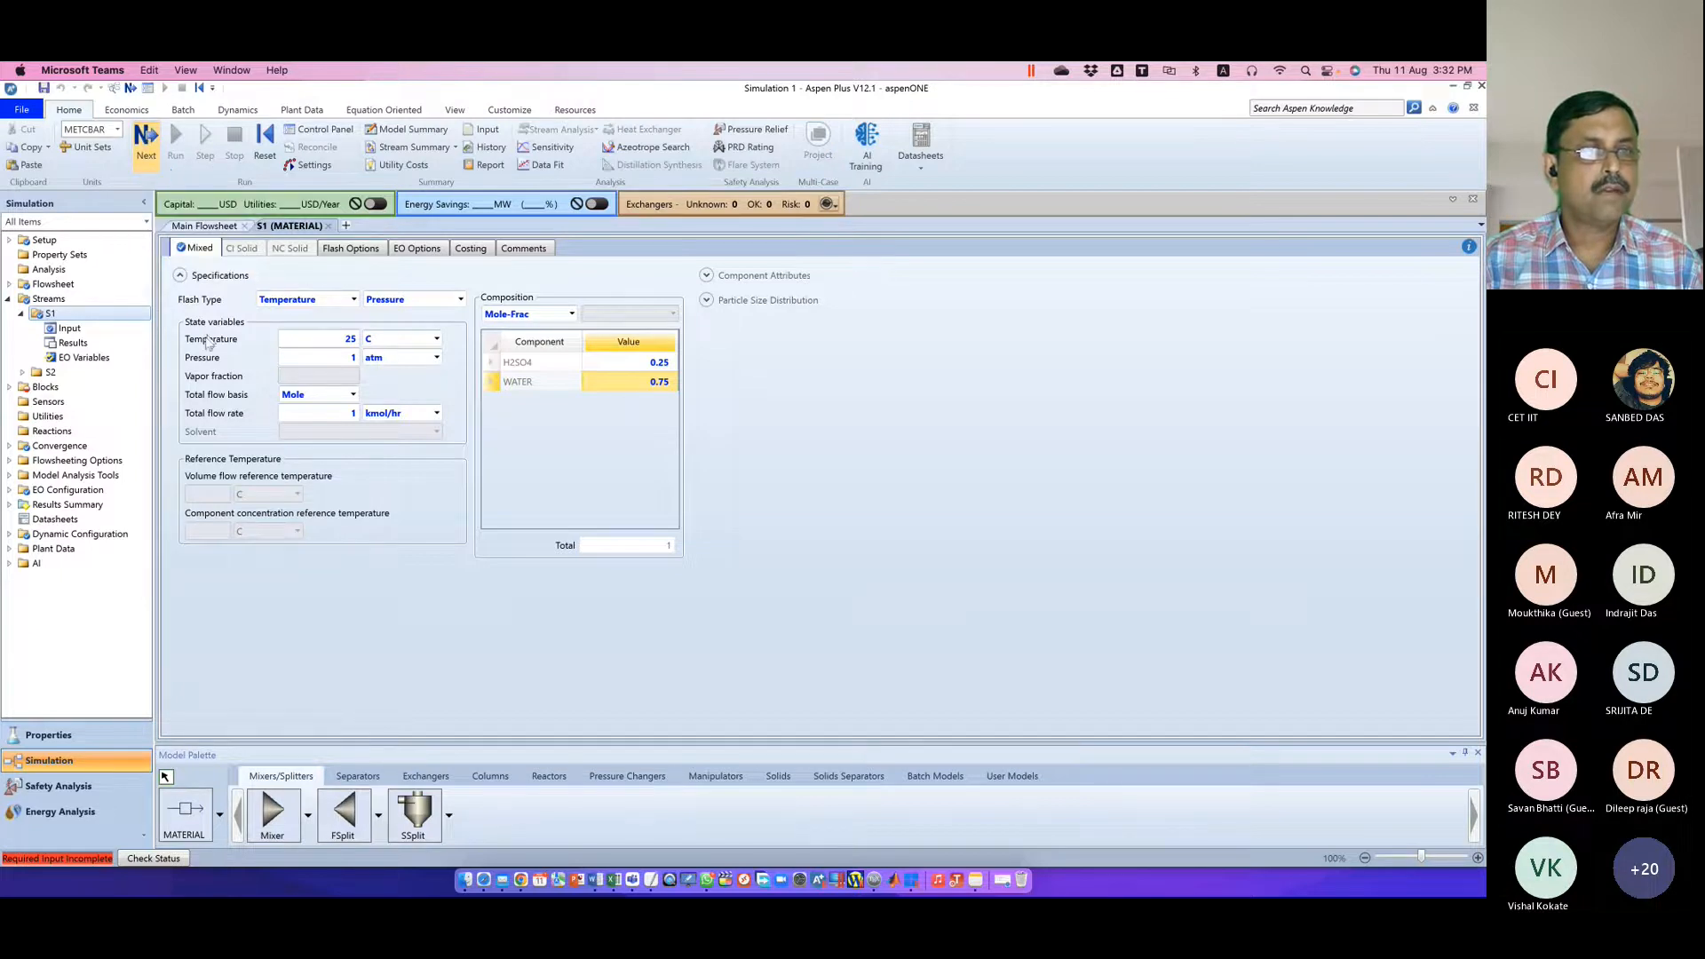
Run the simulation and open the stream results in the Results Summary
key("F4")
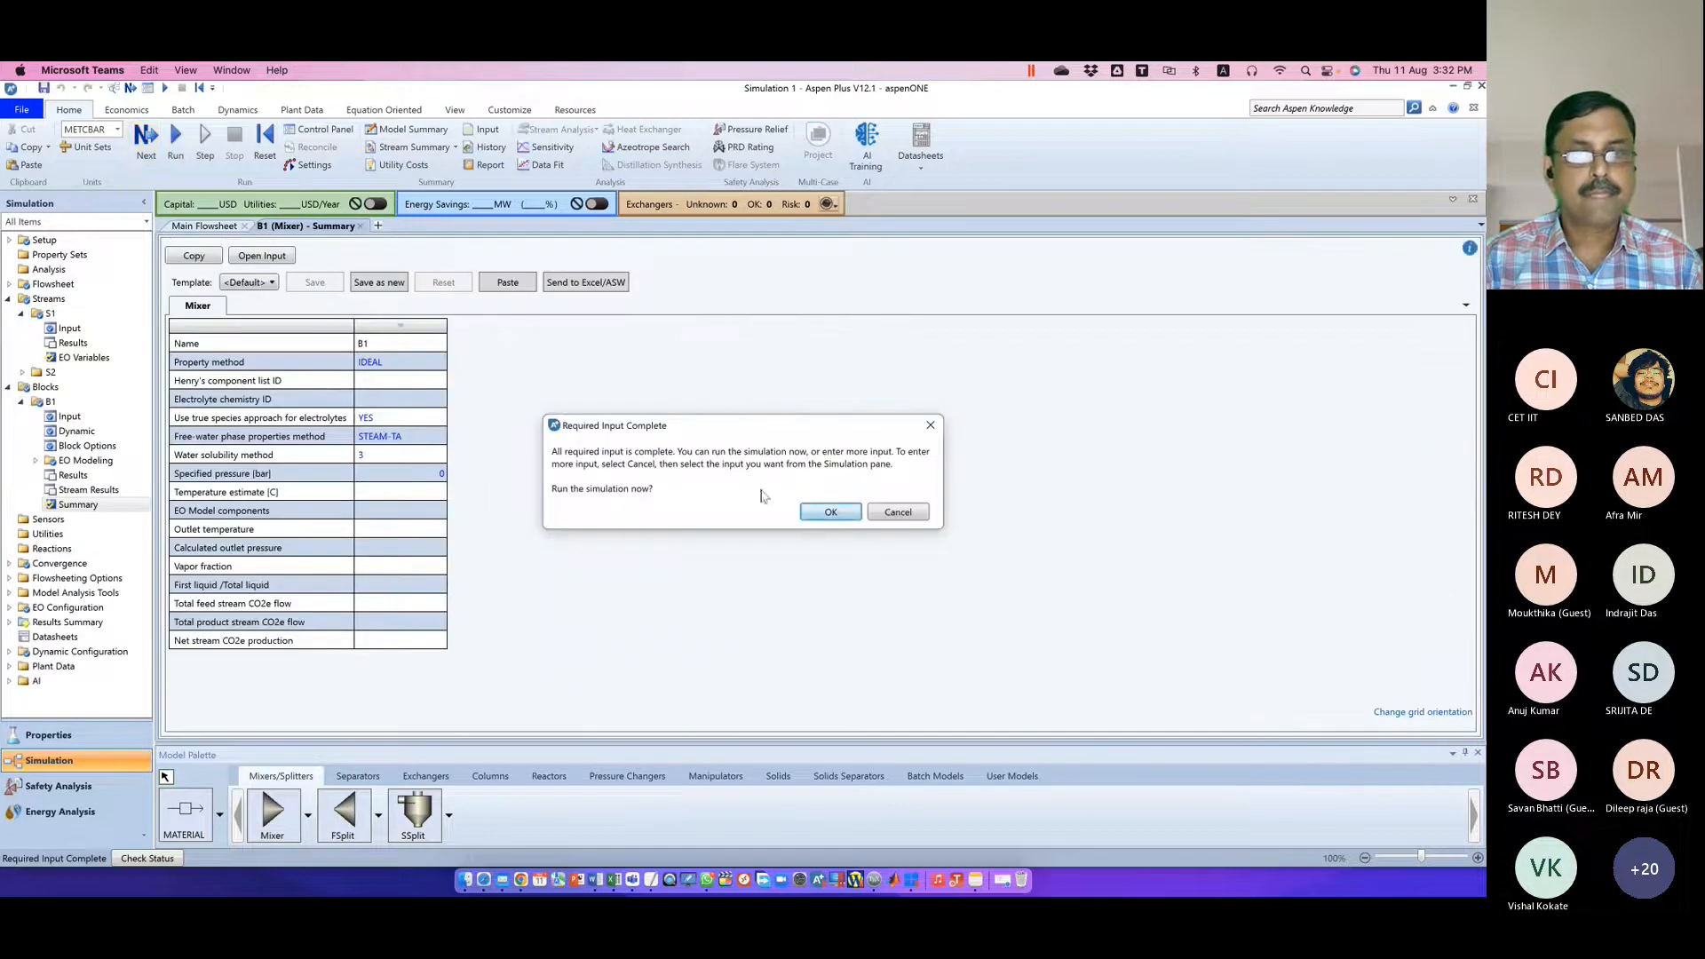
left_click(832, 510)
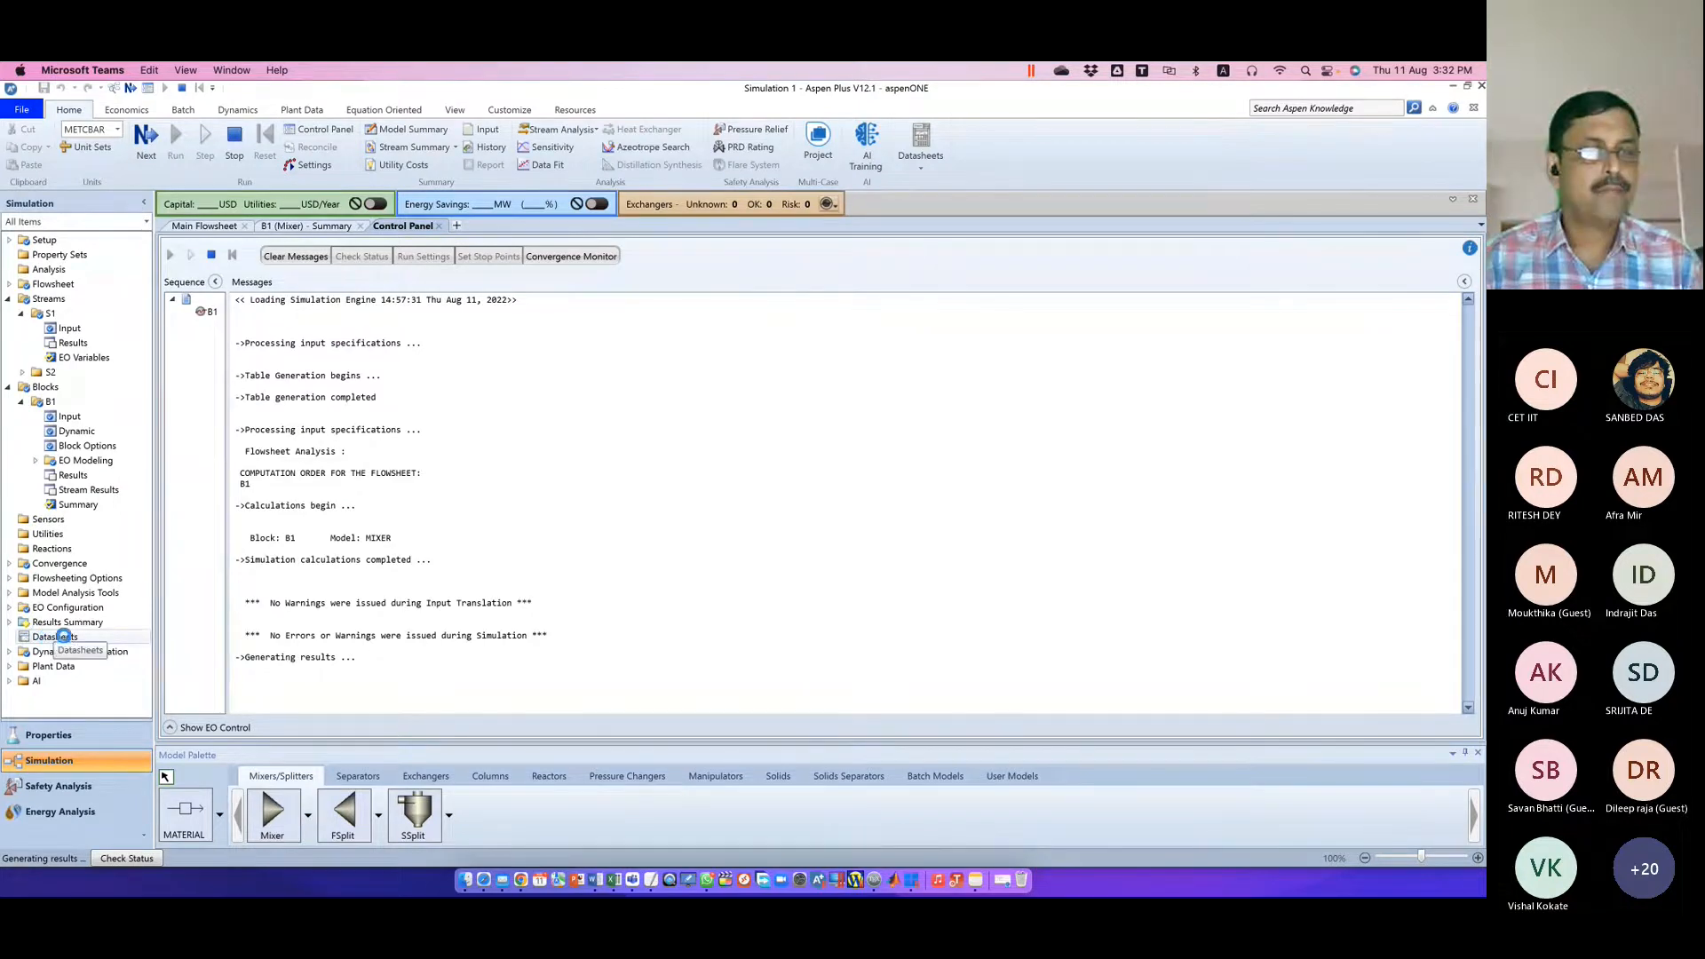
left_click(9, 622)
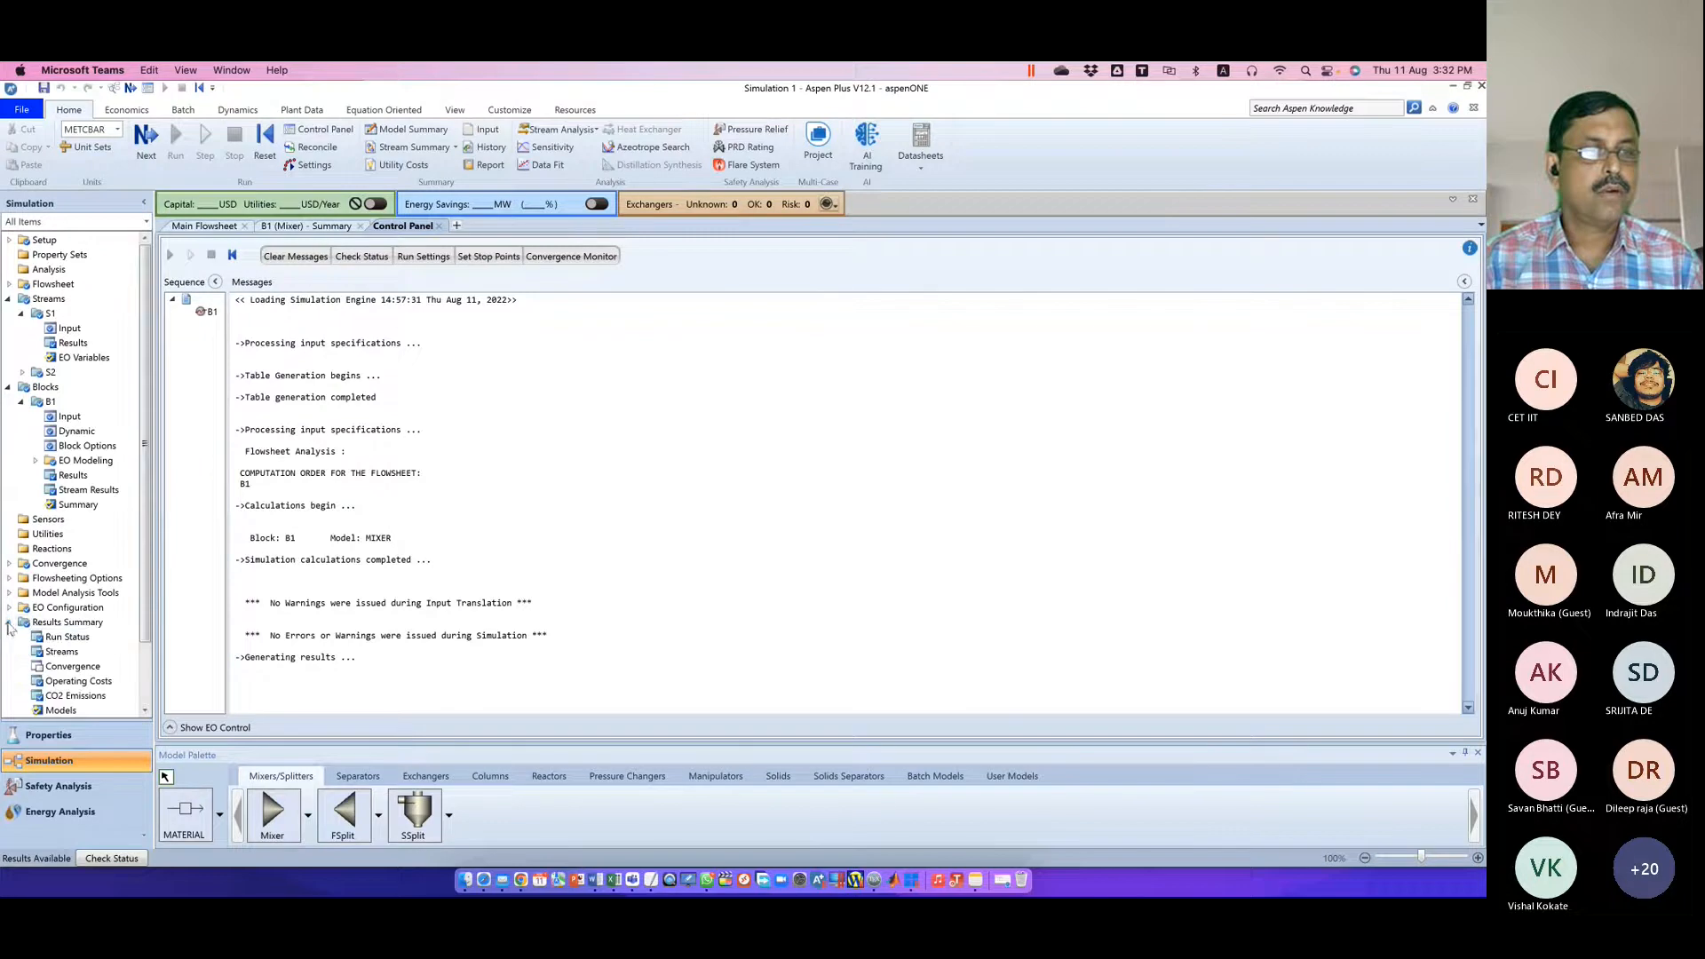
scroll(142, 628, "down", 2)
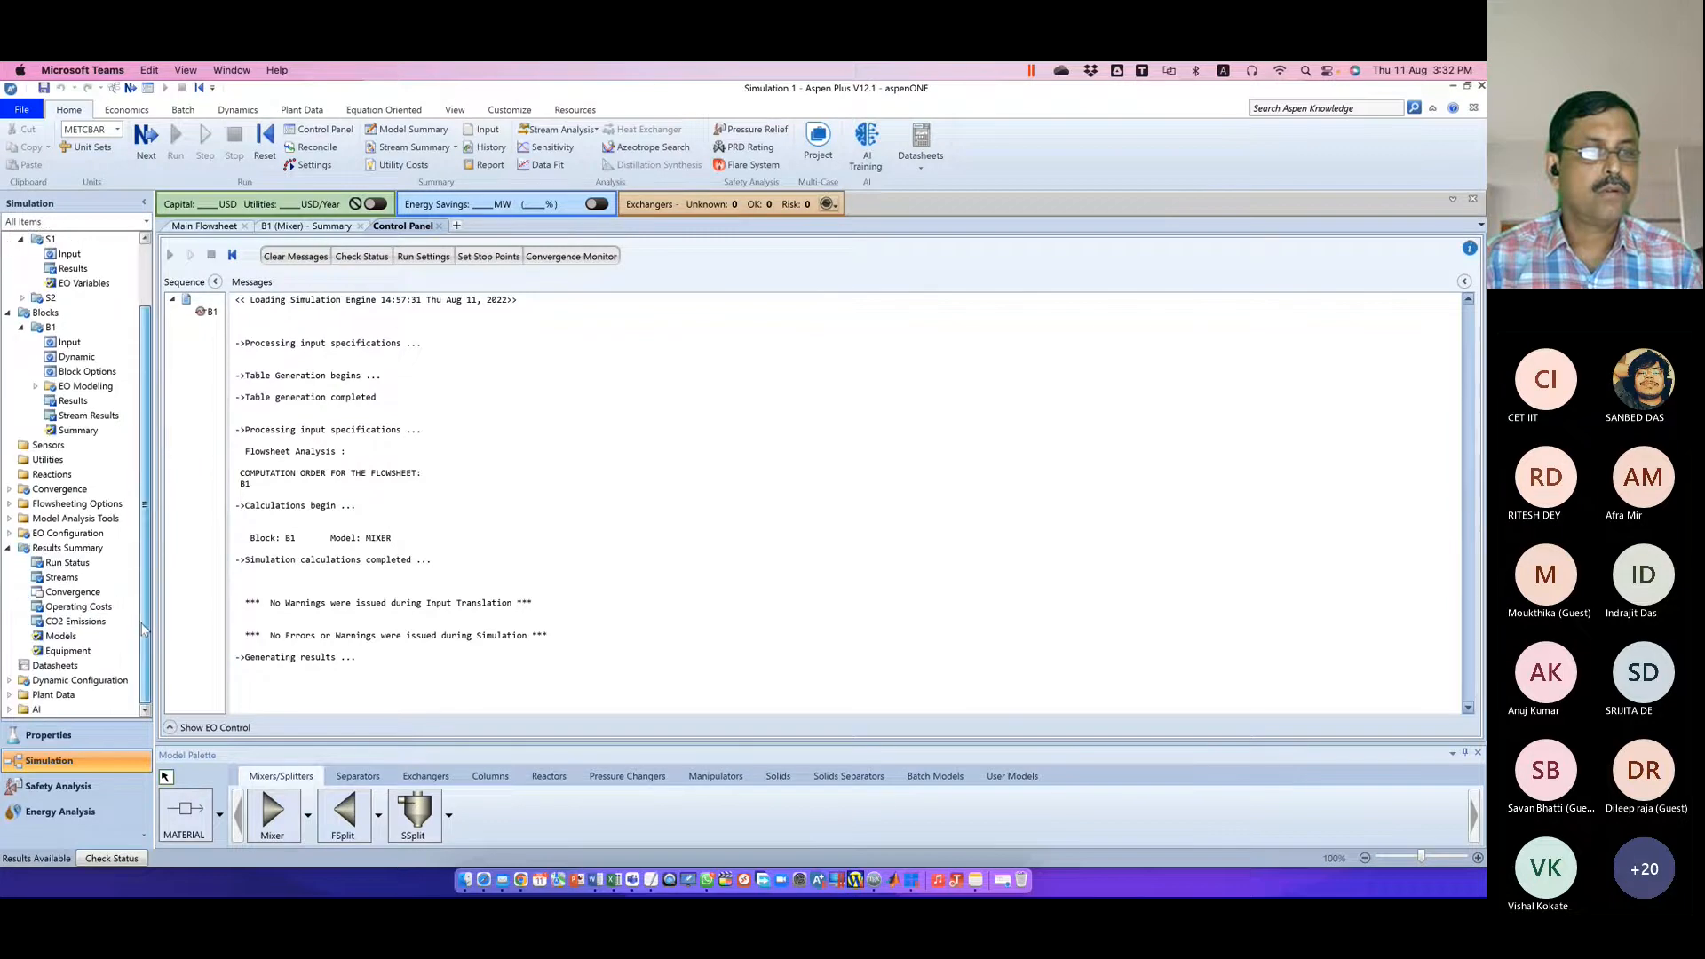
left_click(62, 579)
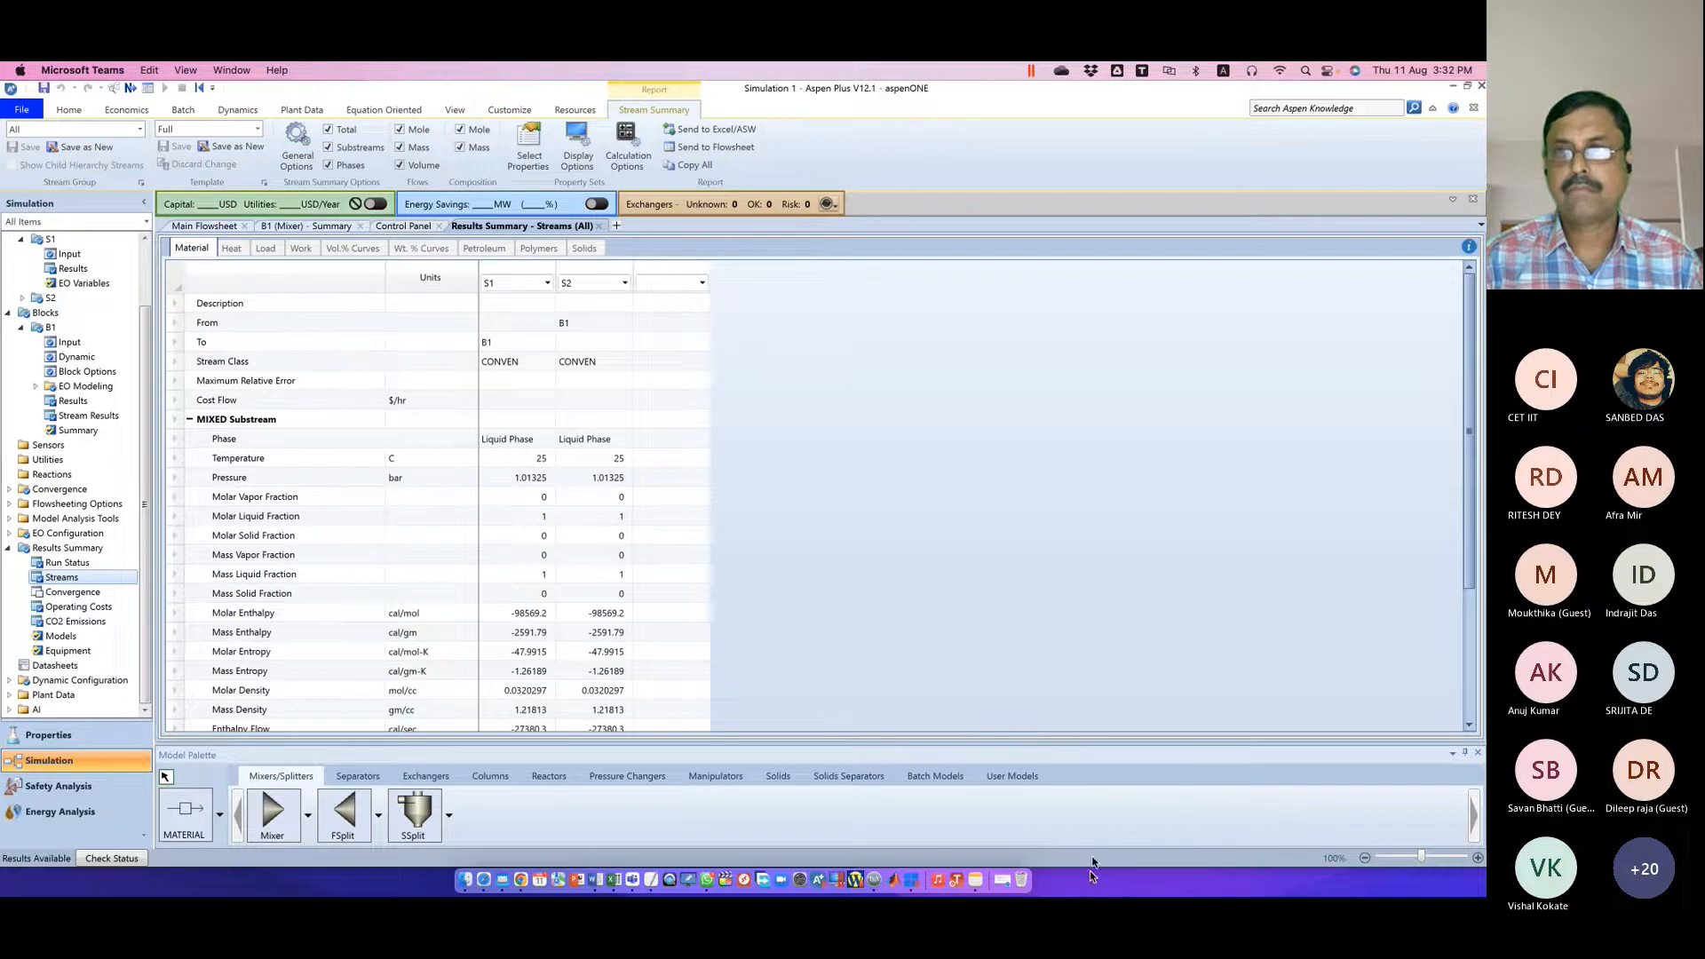
Examine the enthalpy, entropy, density and flow results of streams S1 and S2 in the Material stream summary
left_click(1453, 88)
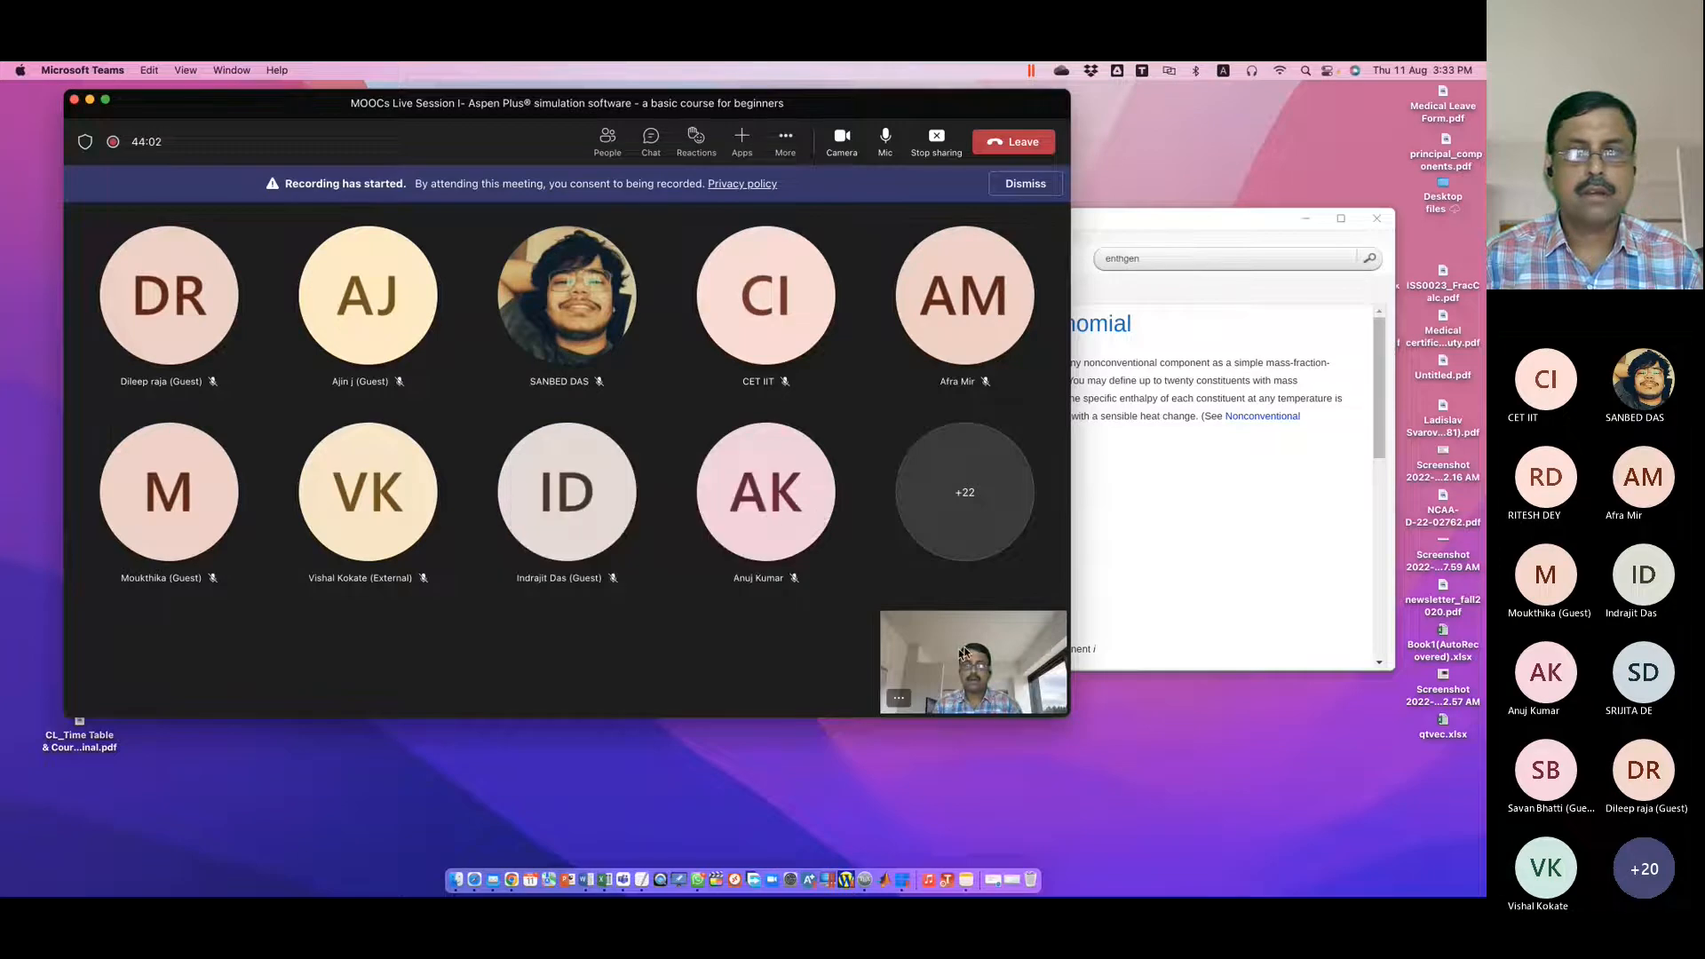
left_click(977, 878)
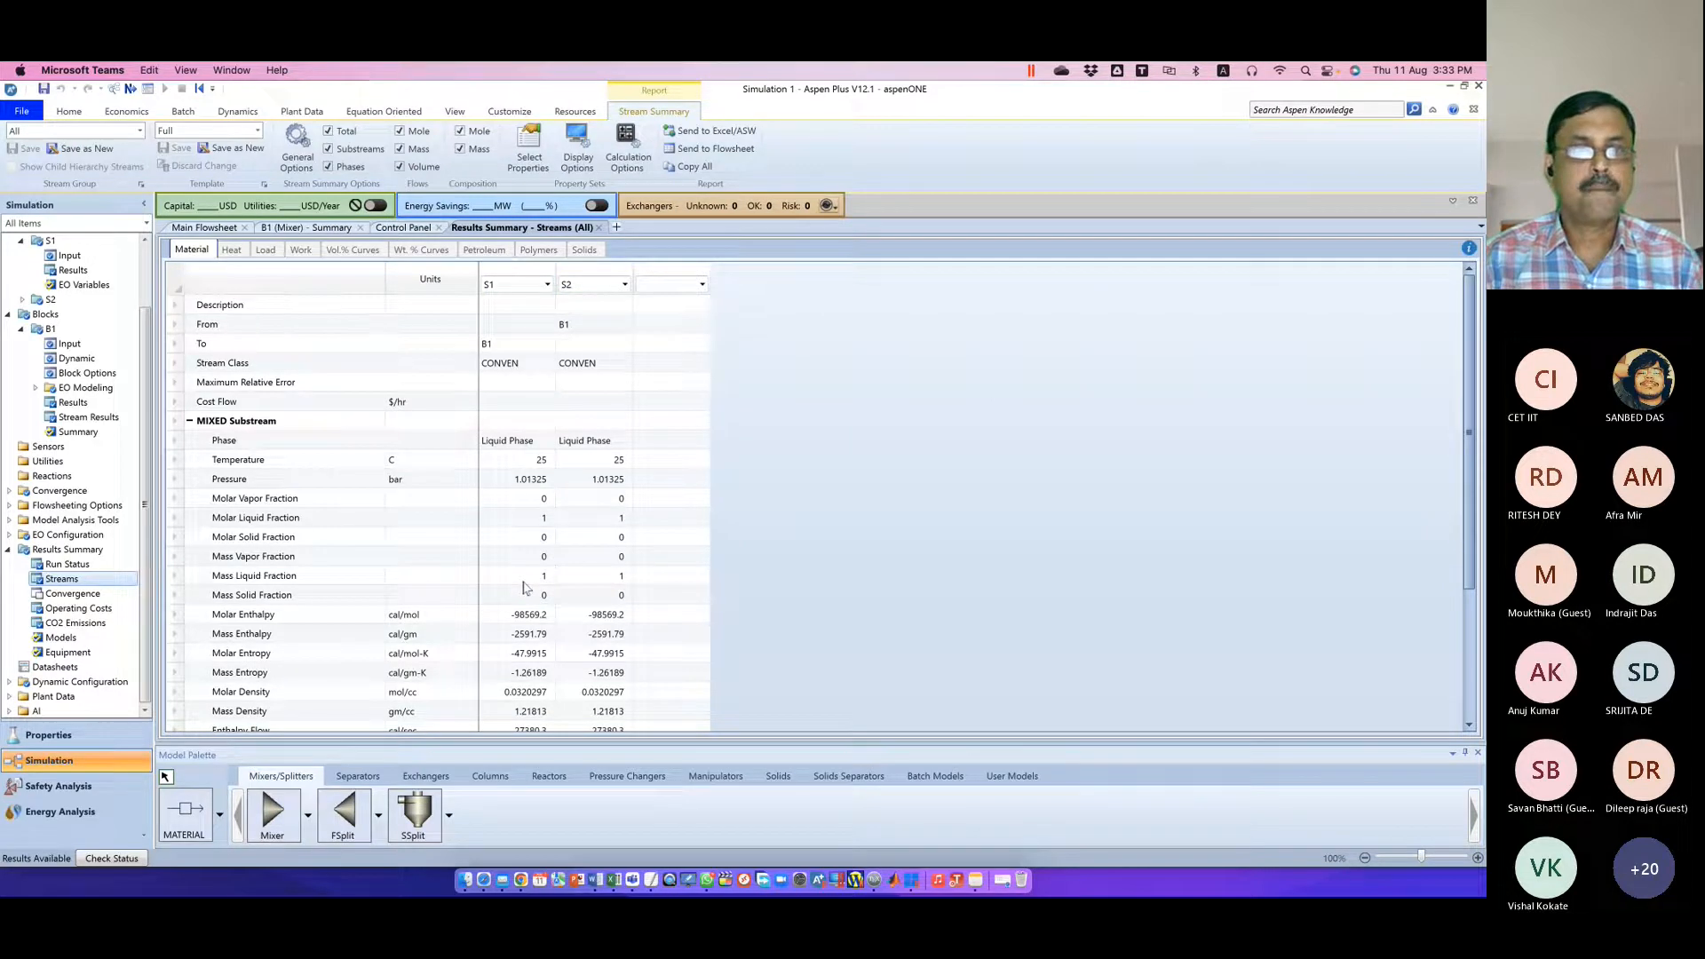
scroll(522, 568, "down", 1)
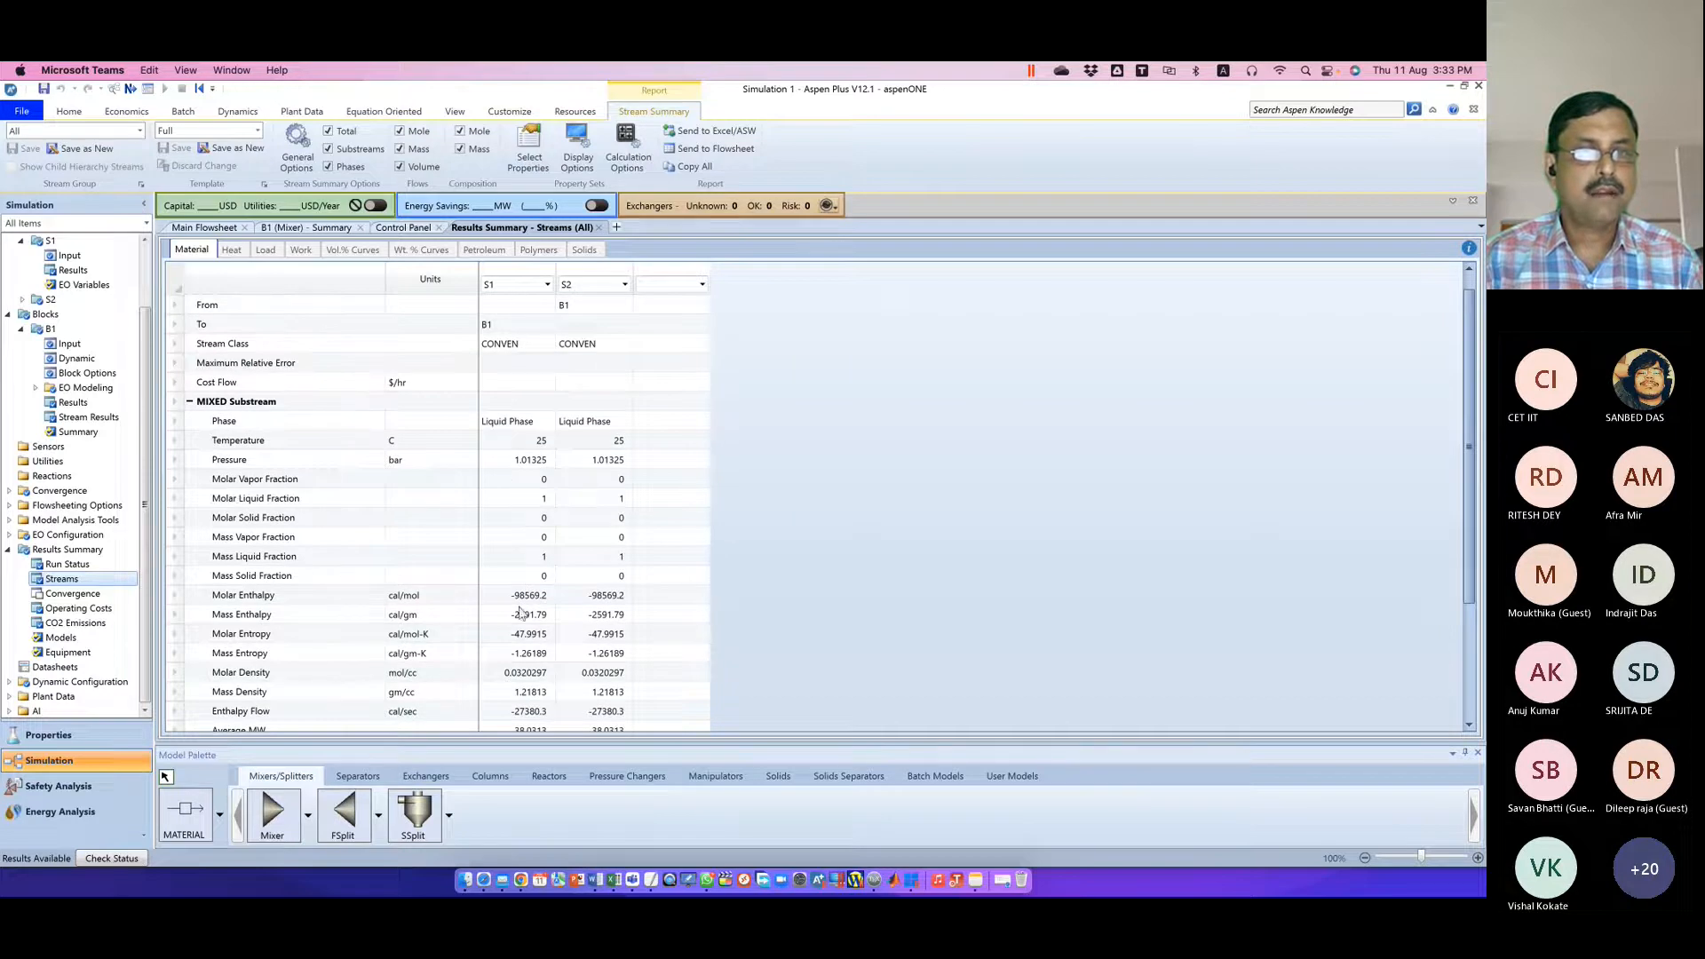
scroll(520, 613, "down", 2)
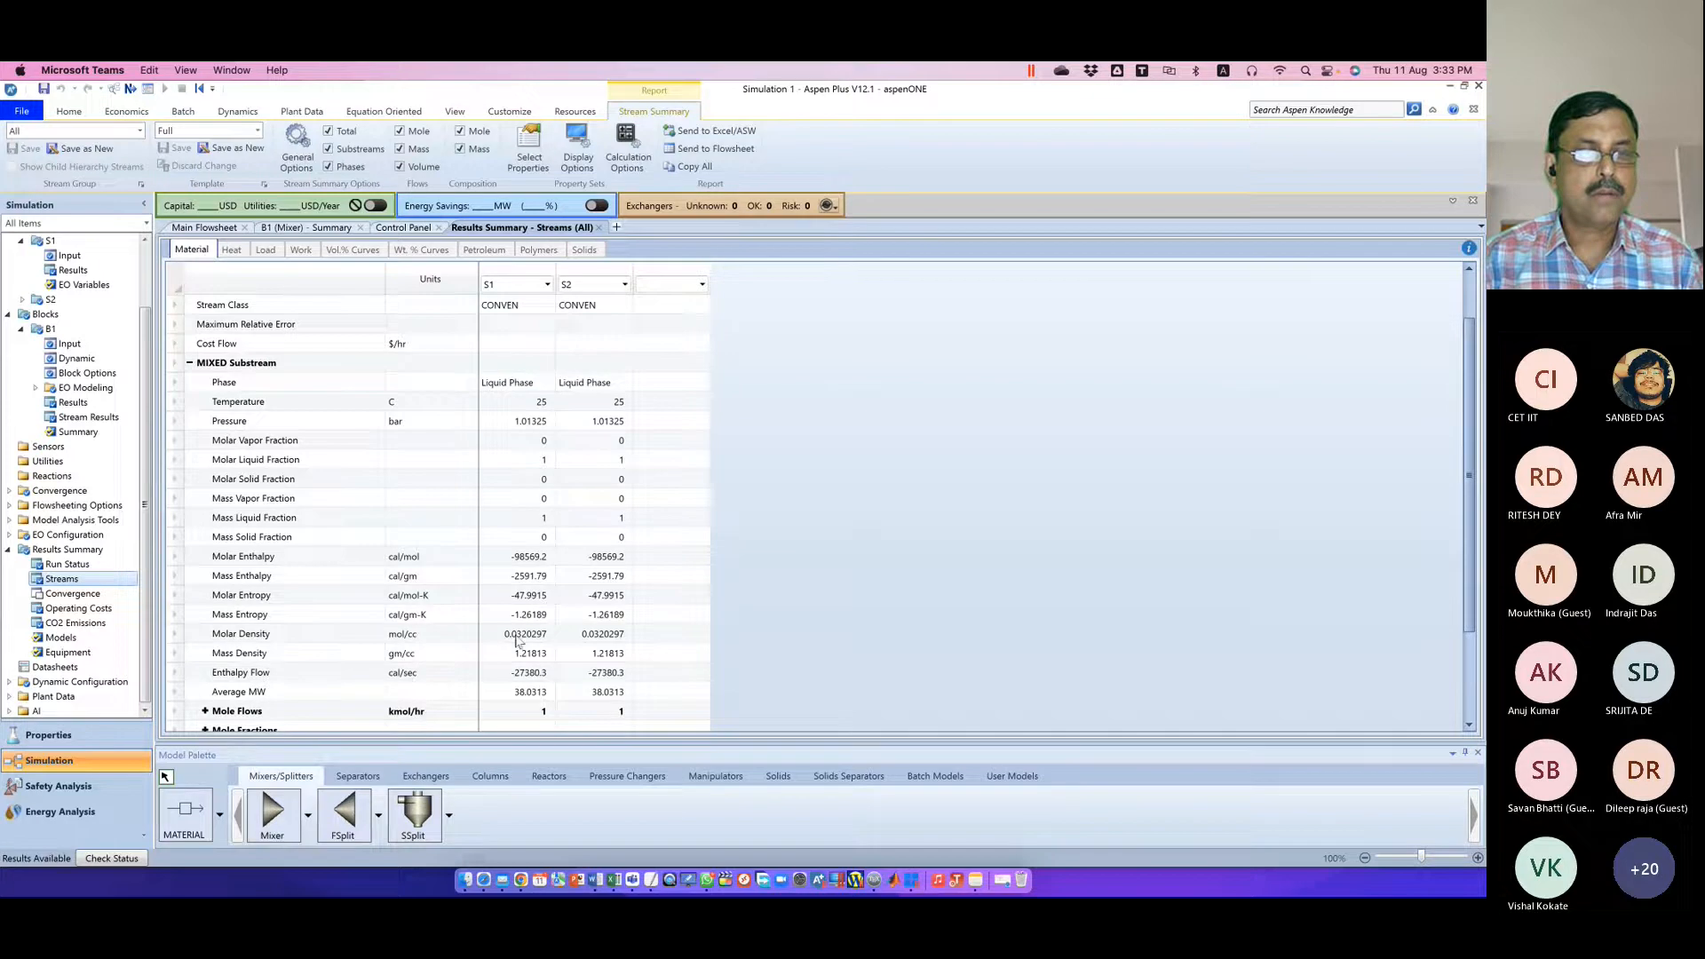
scroll(518, 639, "down", 4)
scroll(522, 626, "down", 1)
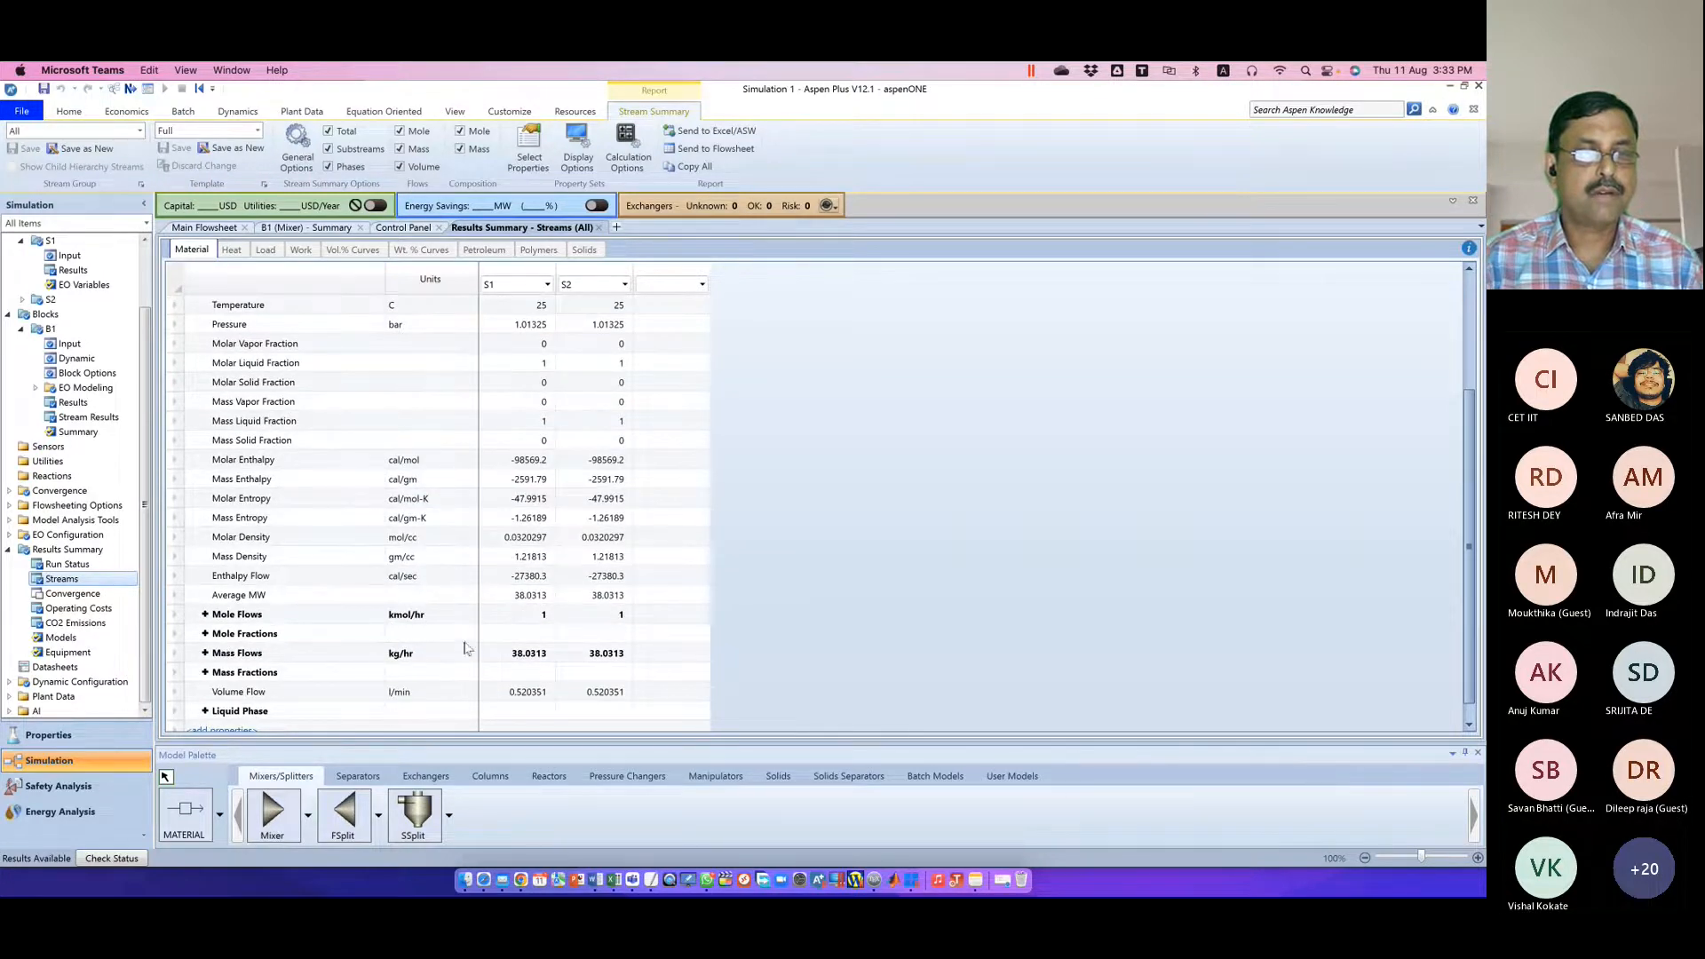
scroll(532, 634, "down", 1)
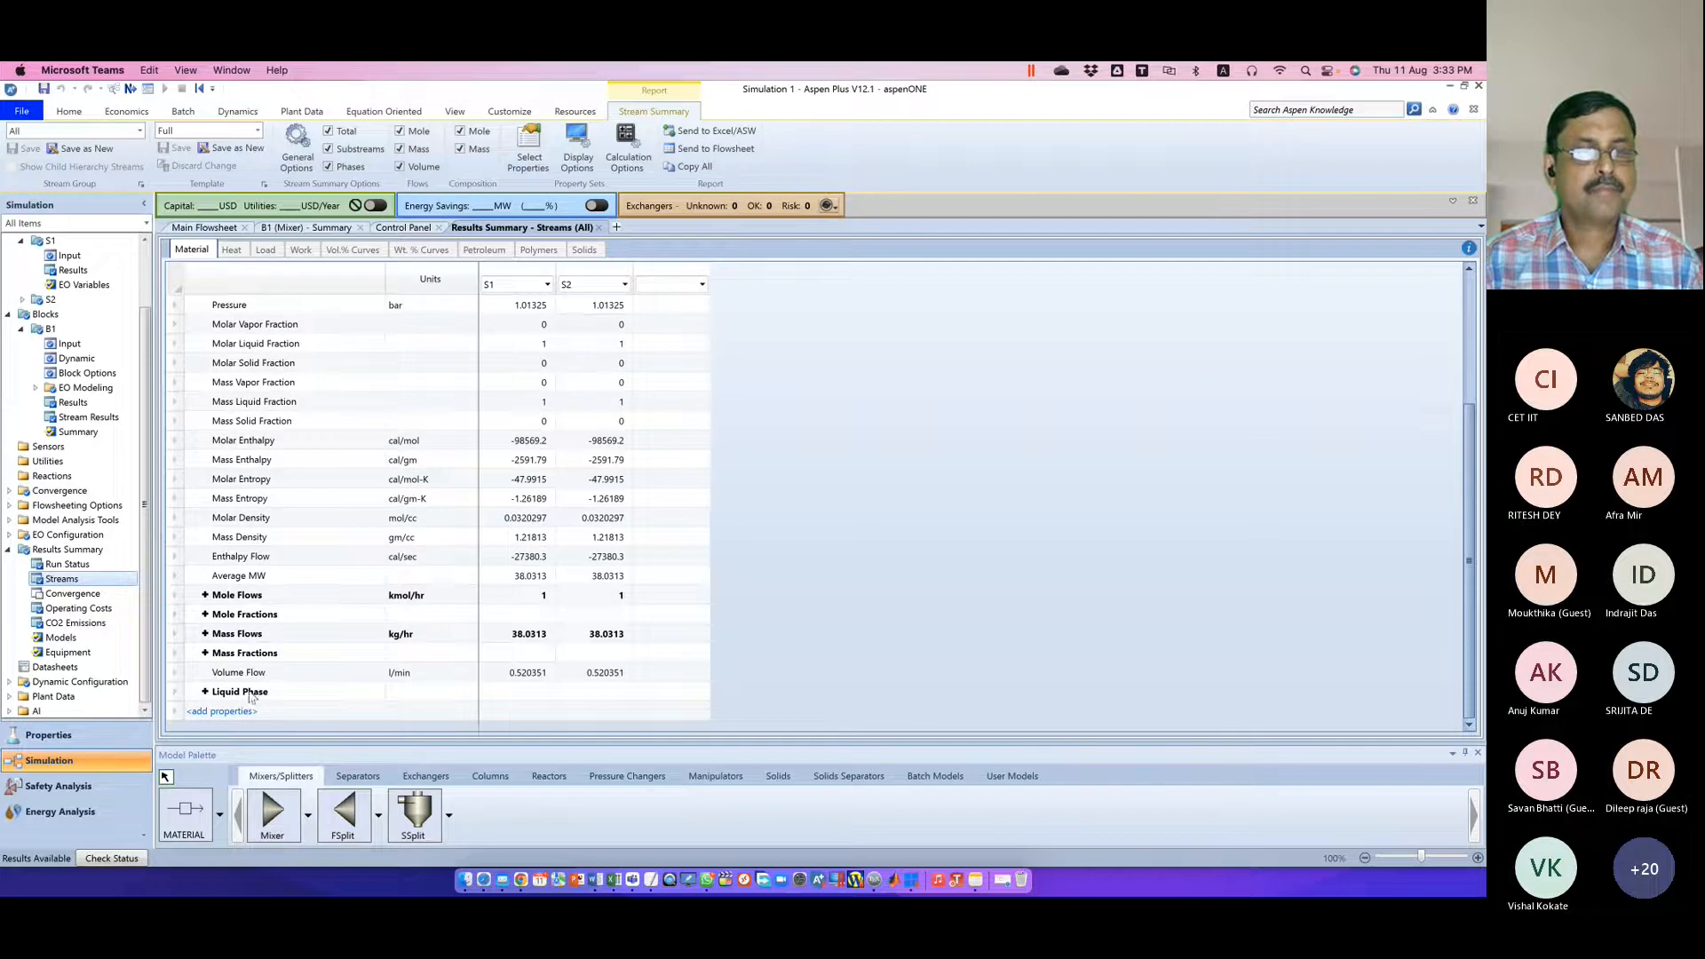
Expand the Liquid Phase results in the Material stream summary and review them with the MIXED substream properties of S1 and S2
left_click(206, 693)
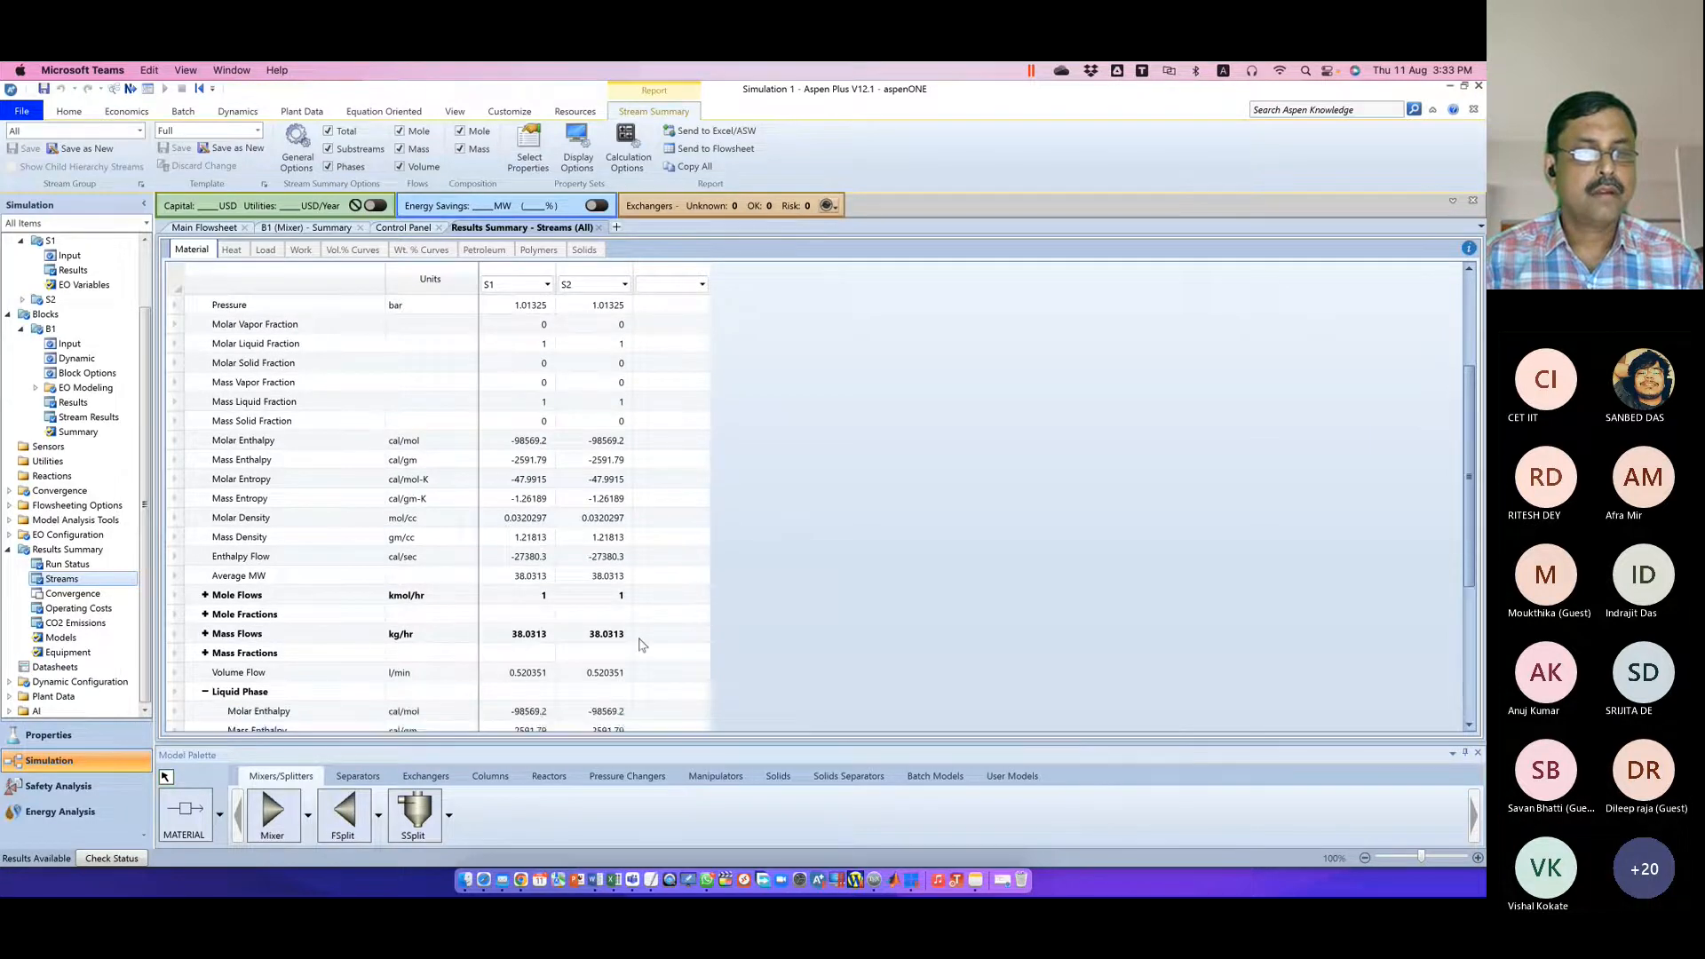
scroll(642, 646, "down", 7)
scroll(642, 646, "down", 5)
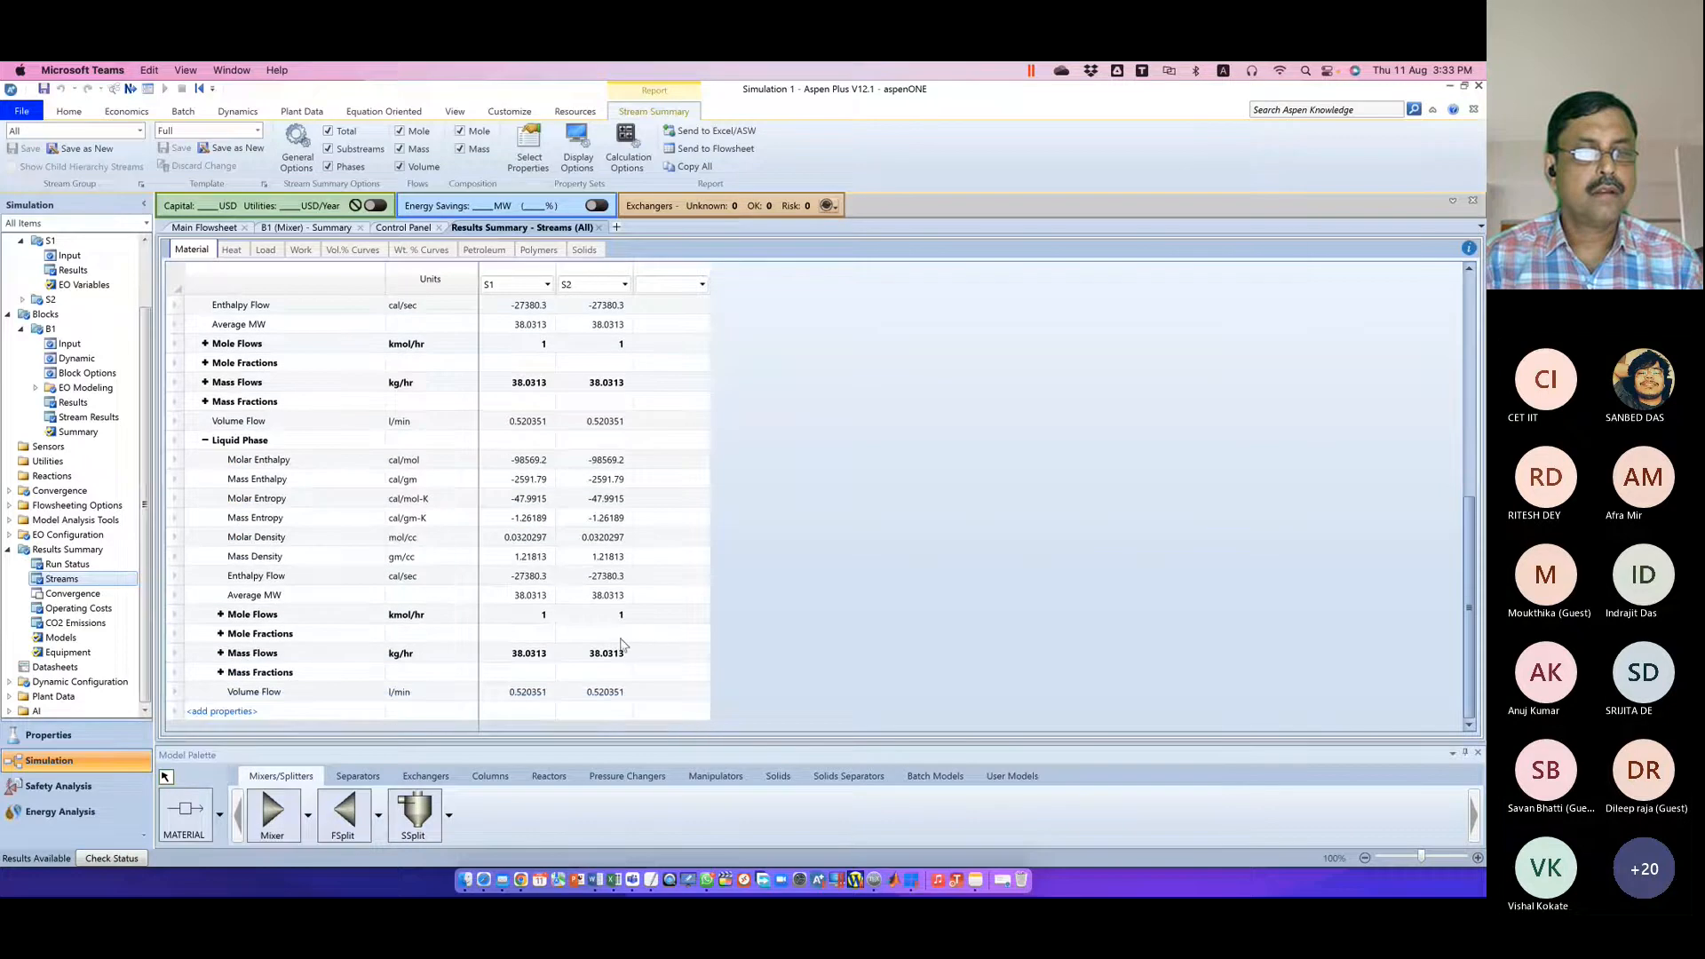
scroll(724, 533, "up", 5)
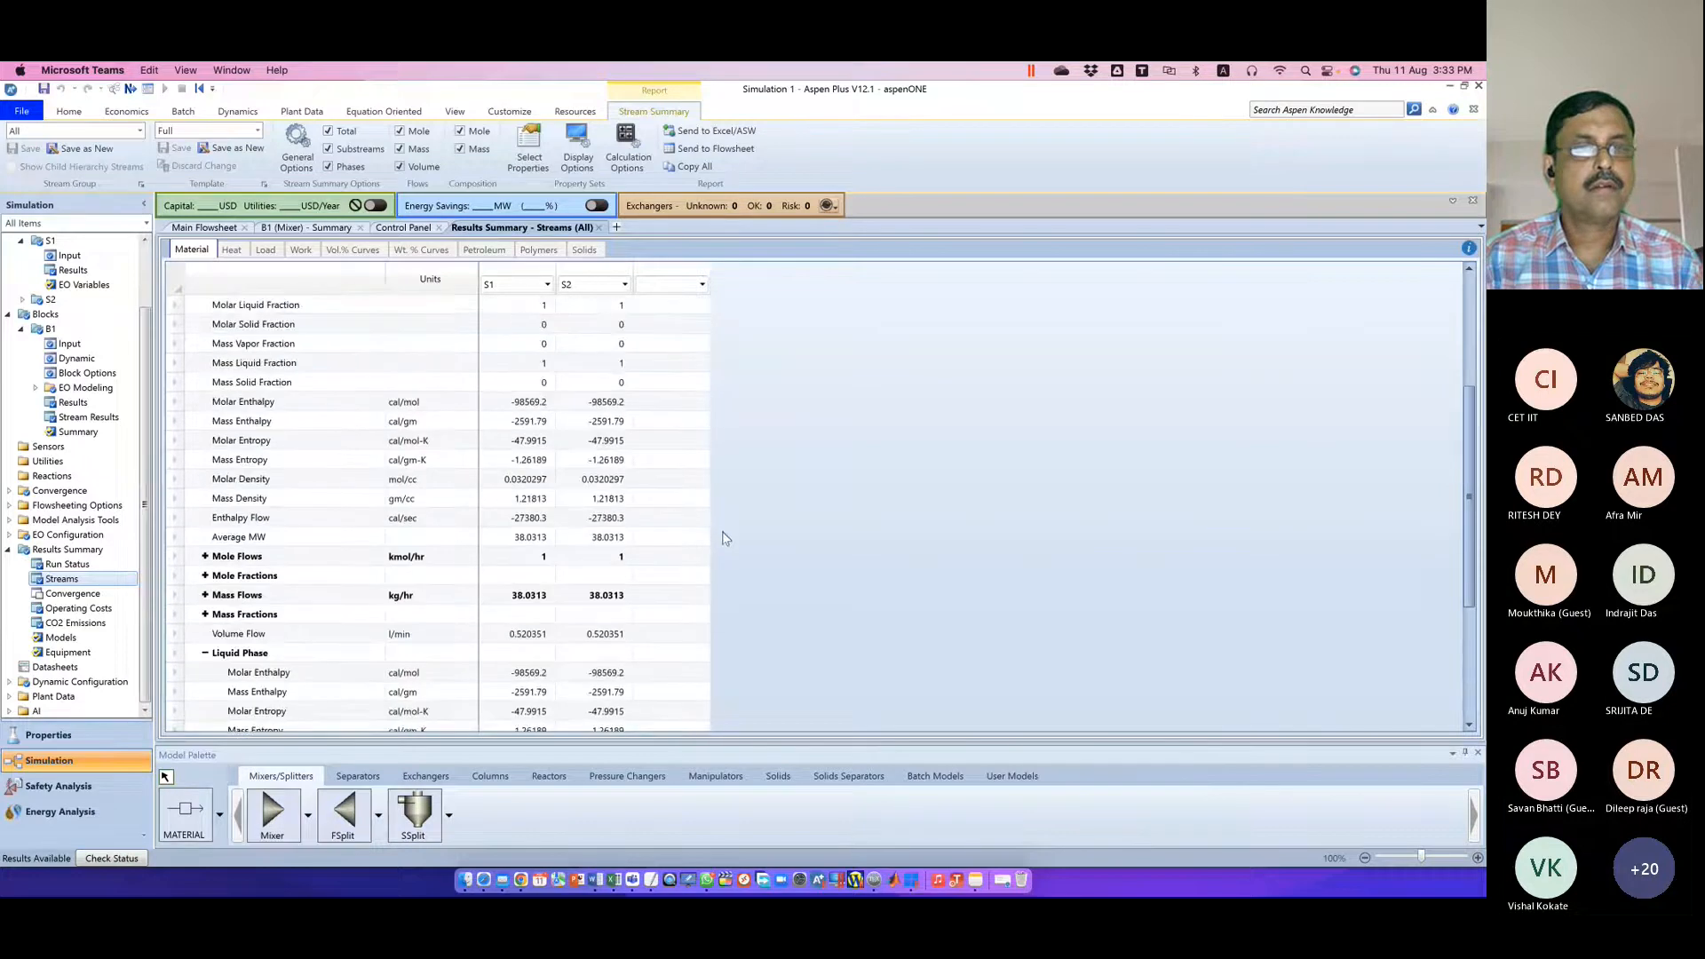
scroll(730, 539, "up", 3)
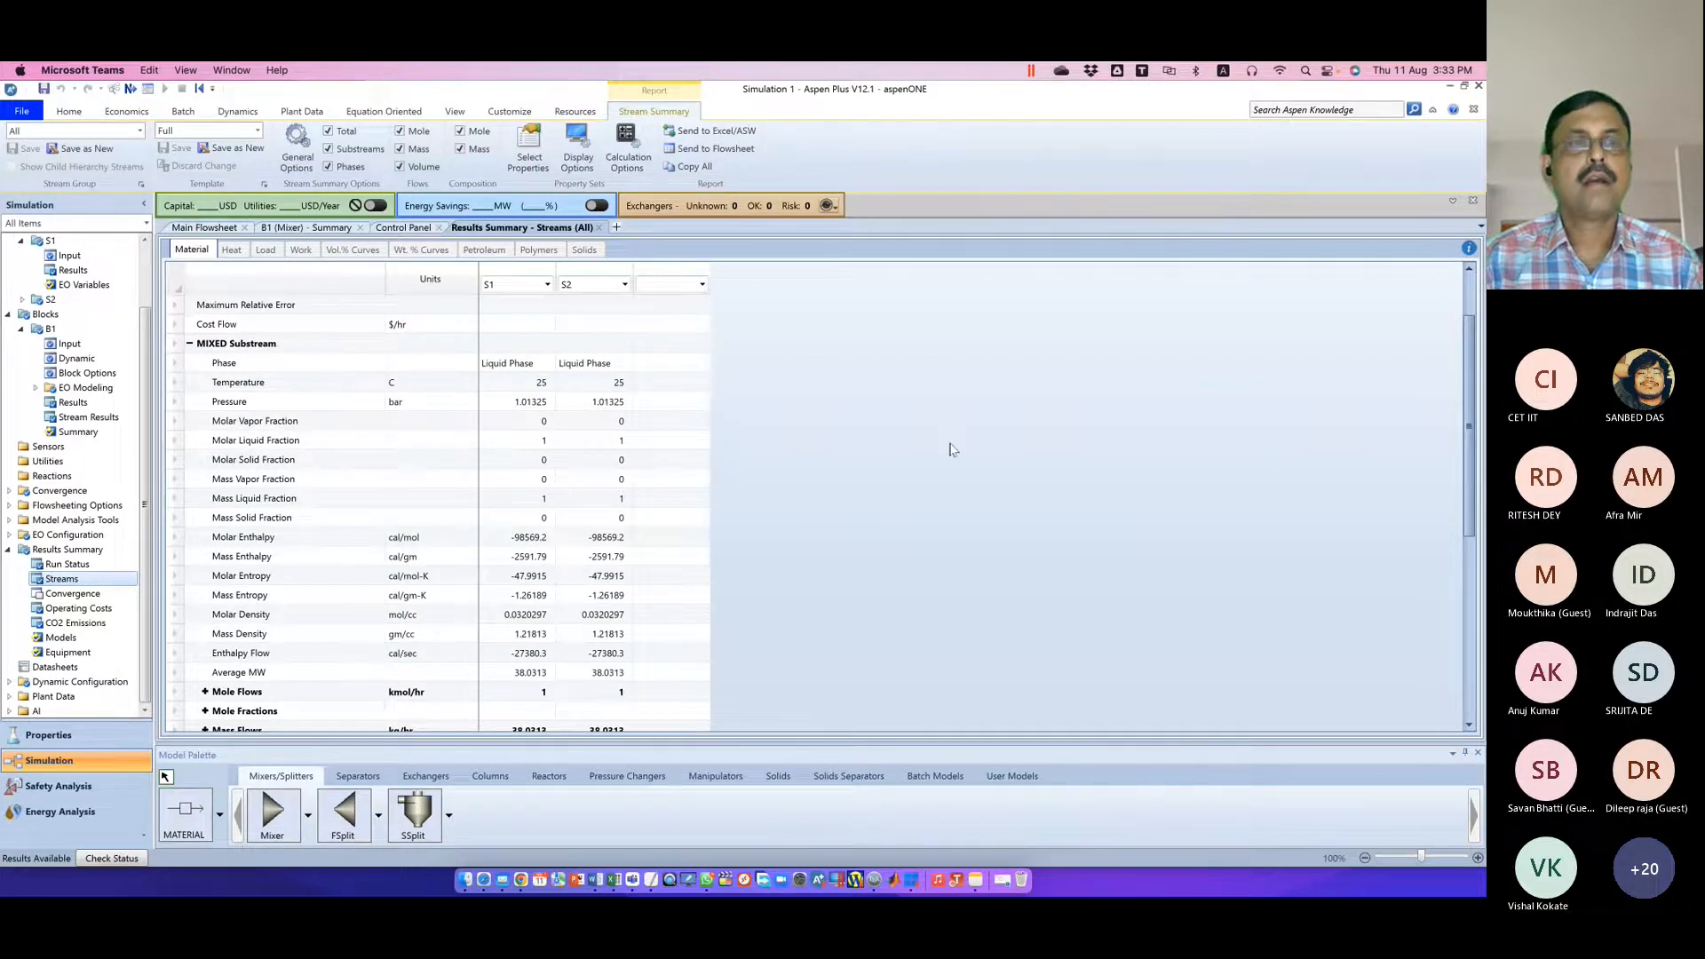
scroll(950, 449, "up", 2)
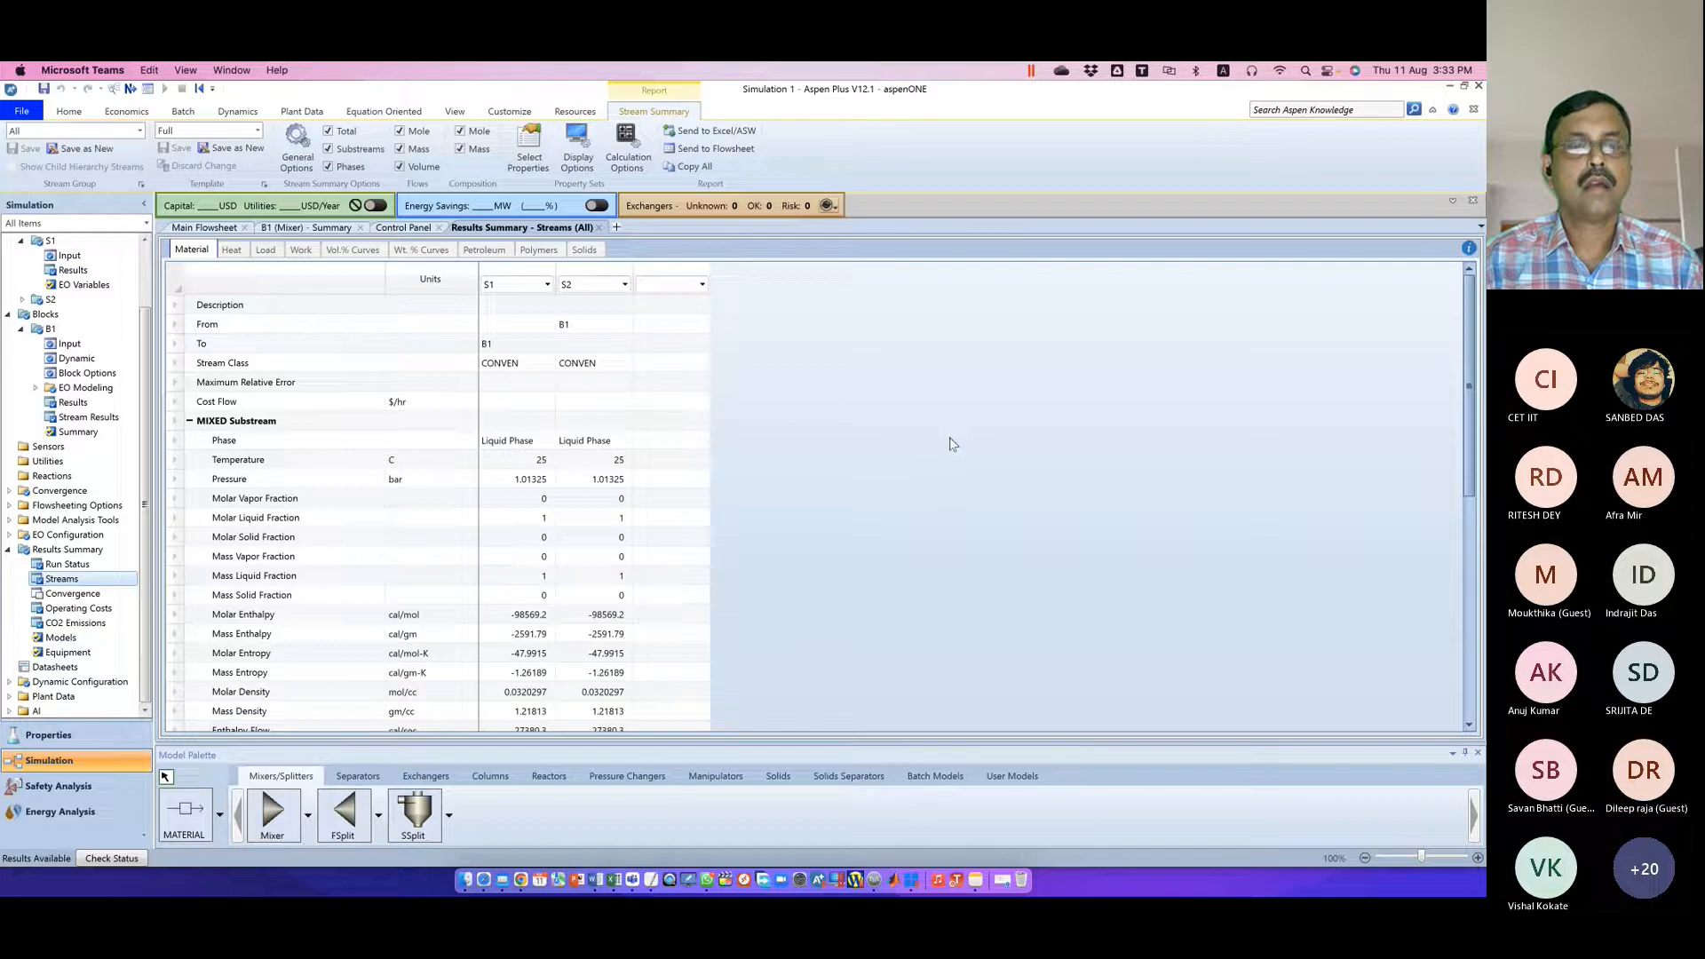
Switch to Microsoft Teams to check the live meeting window, and clear the calendar and meeting windows away from the stream results
left_click(634, 880)
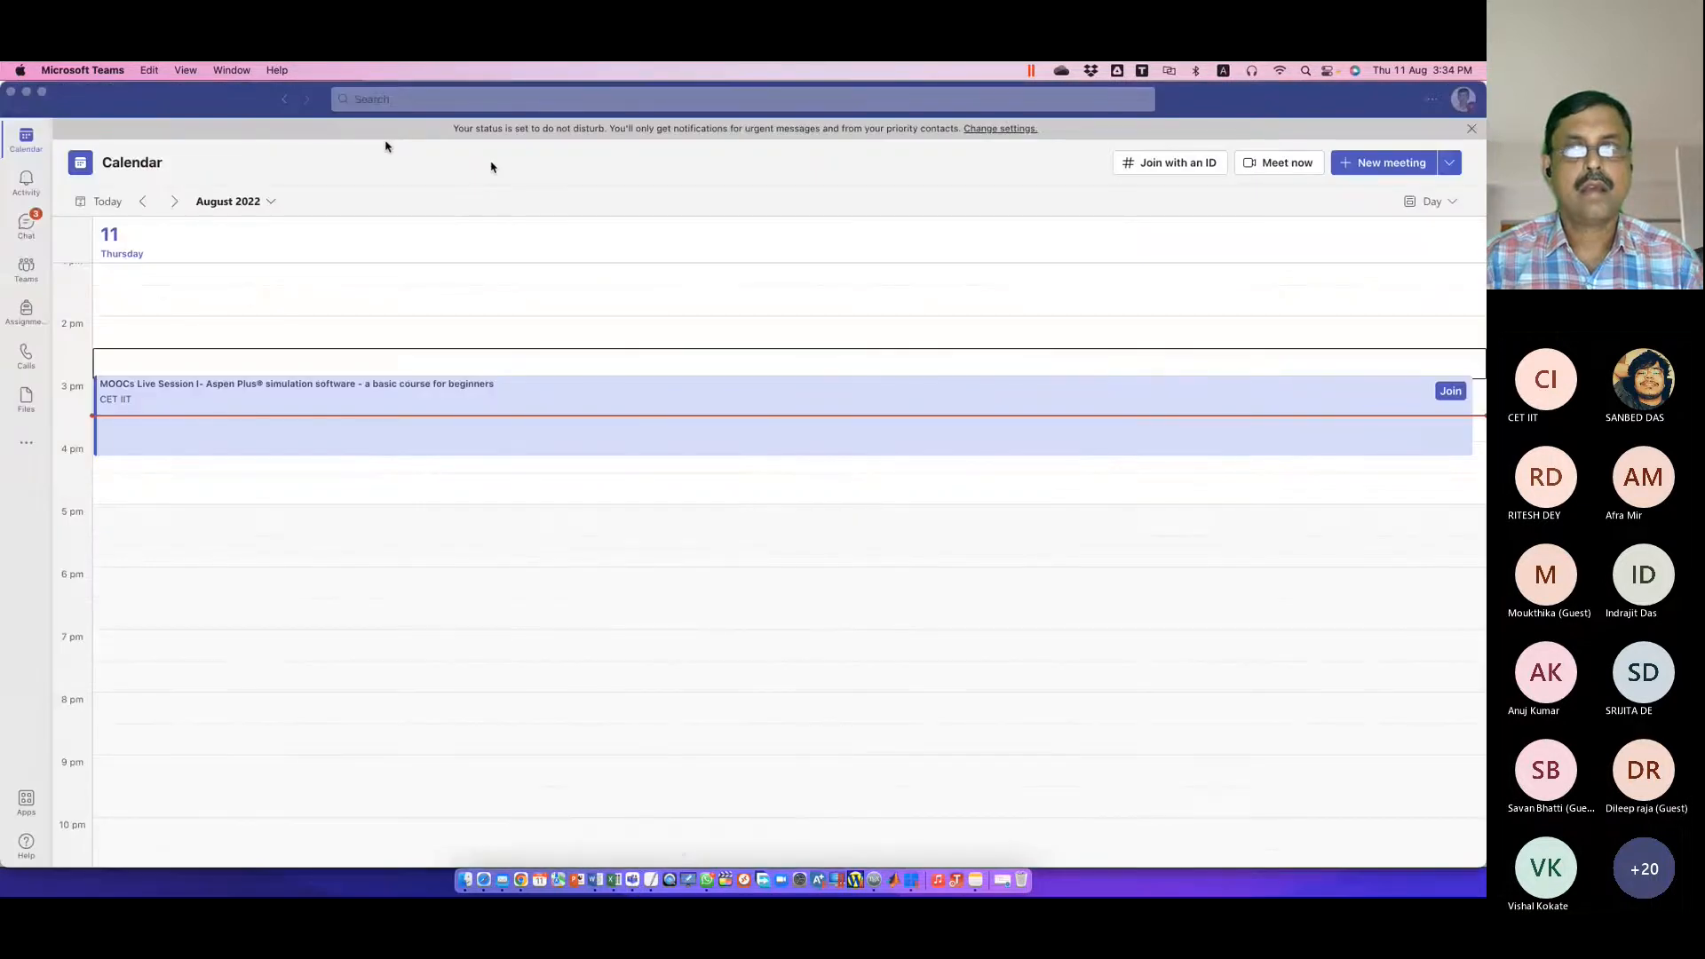
left_click(1418, 779)
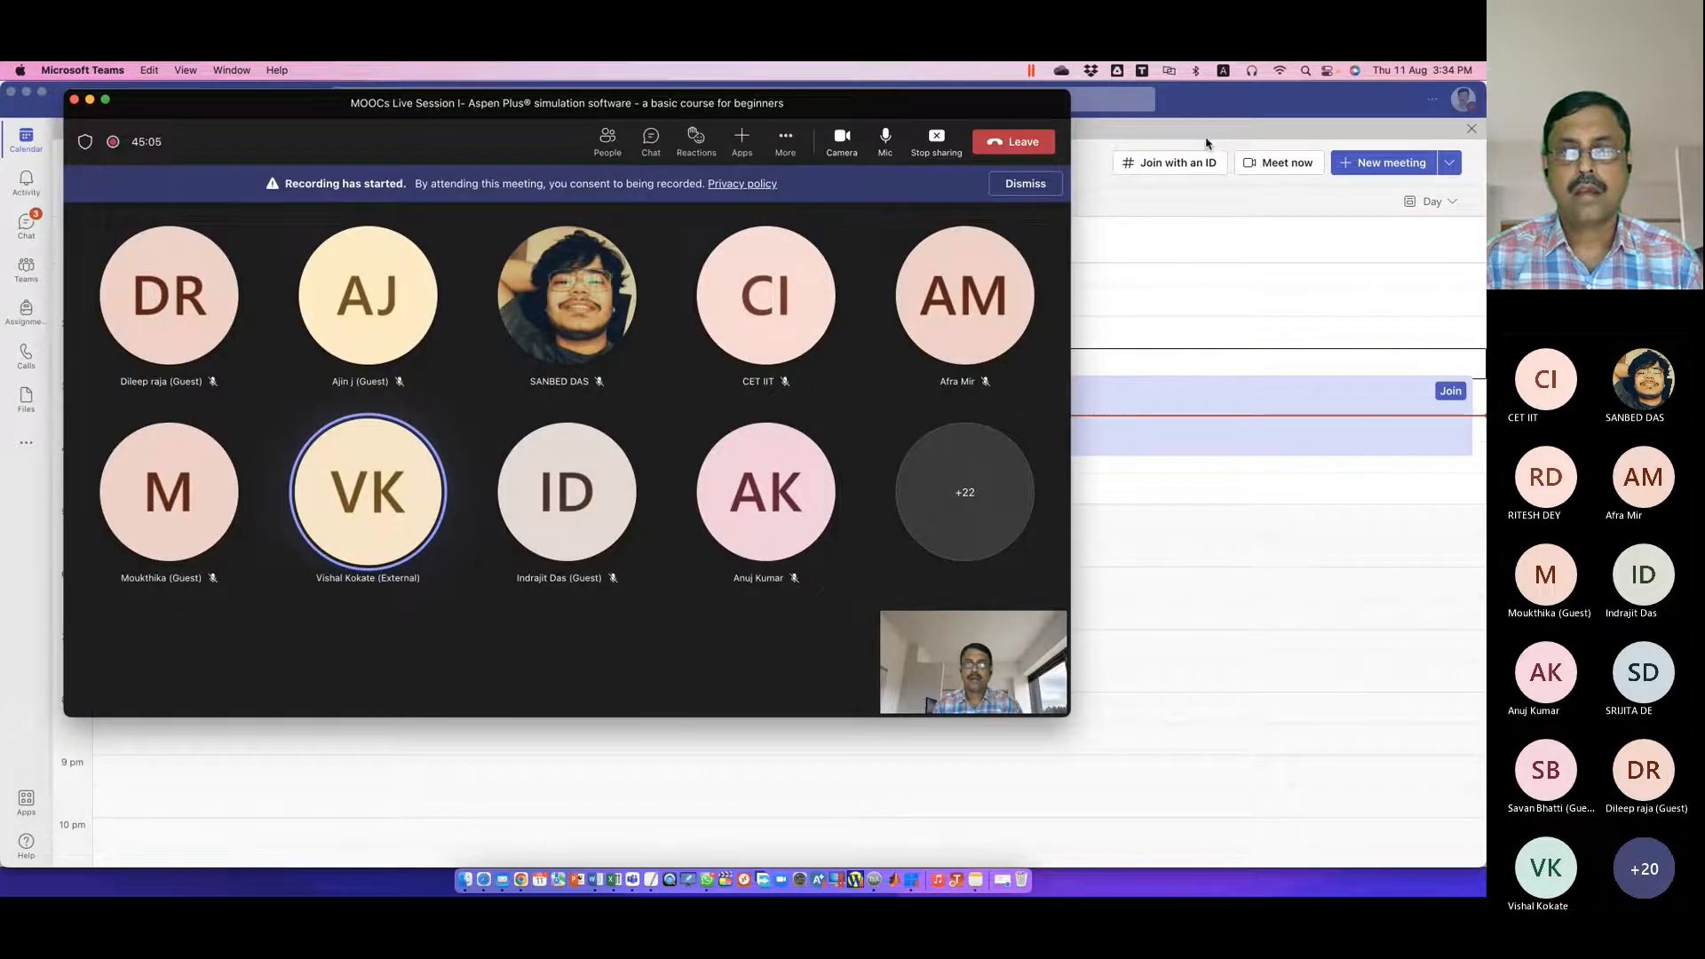
left_click(12, 93)
left_click_drag(299, 112, 622, 126)
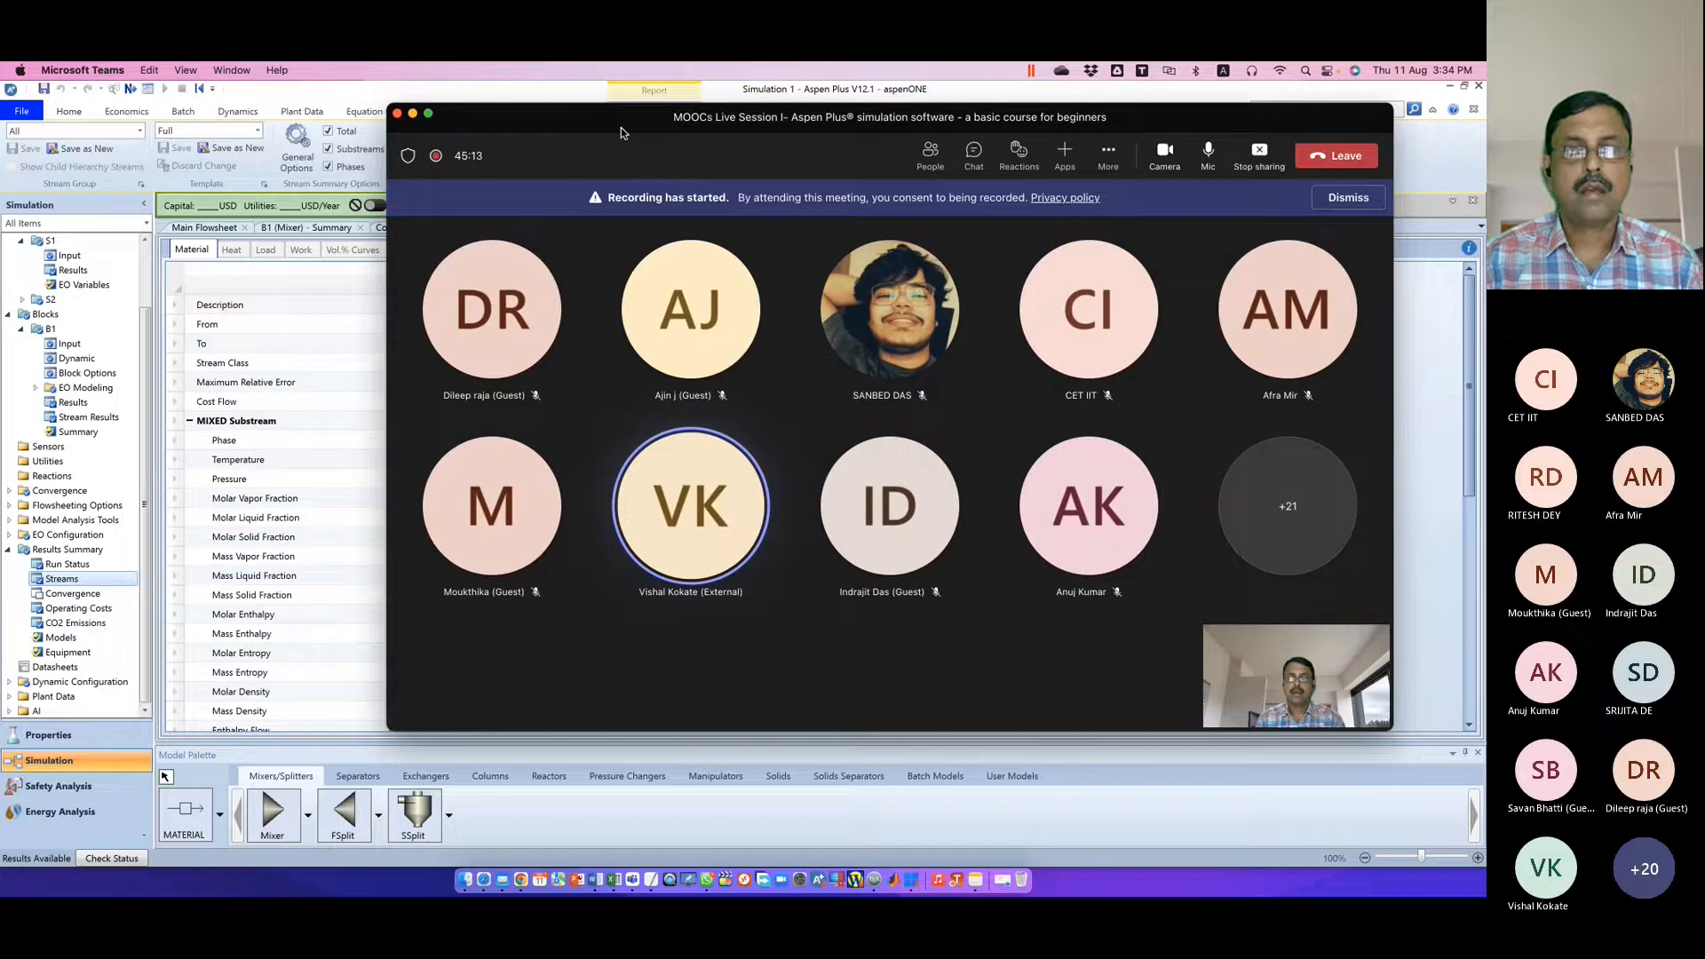
left_click(398, 114)
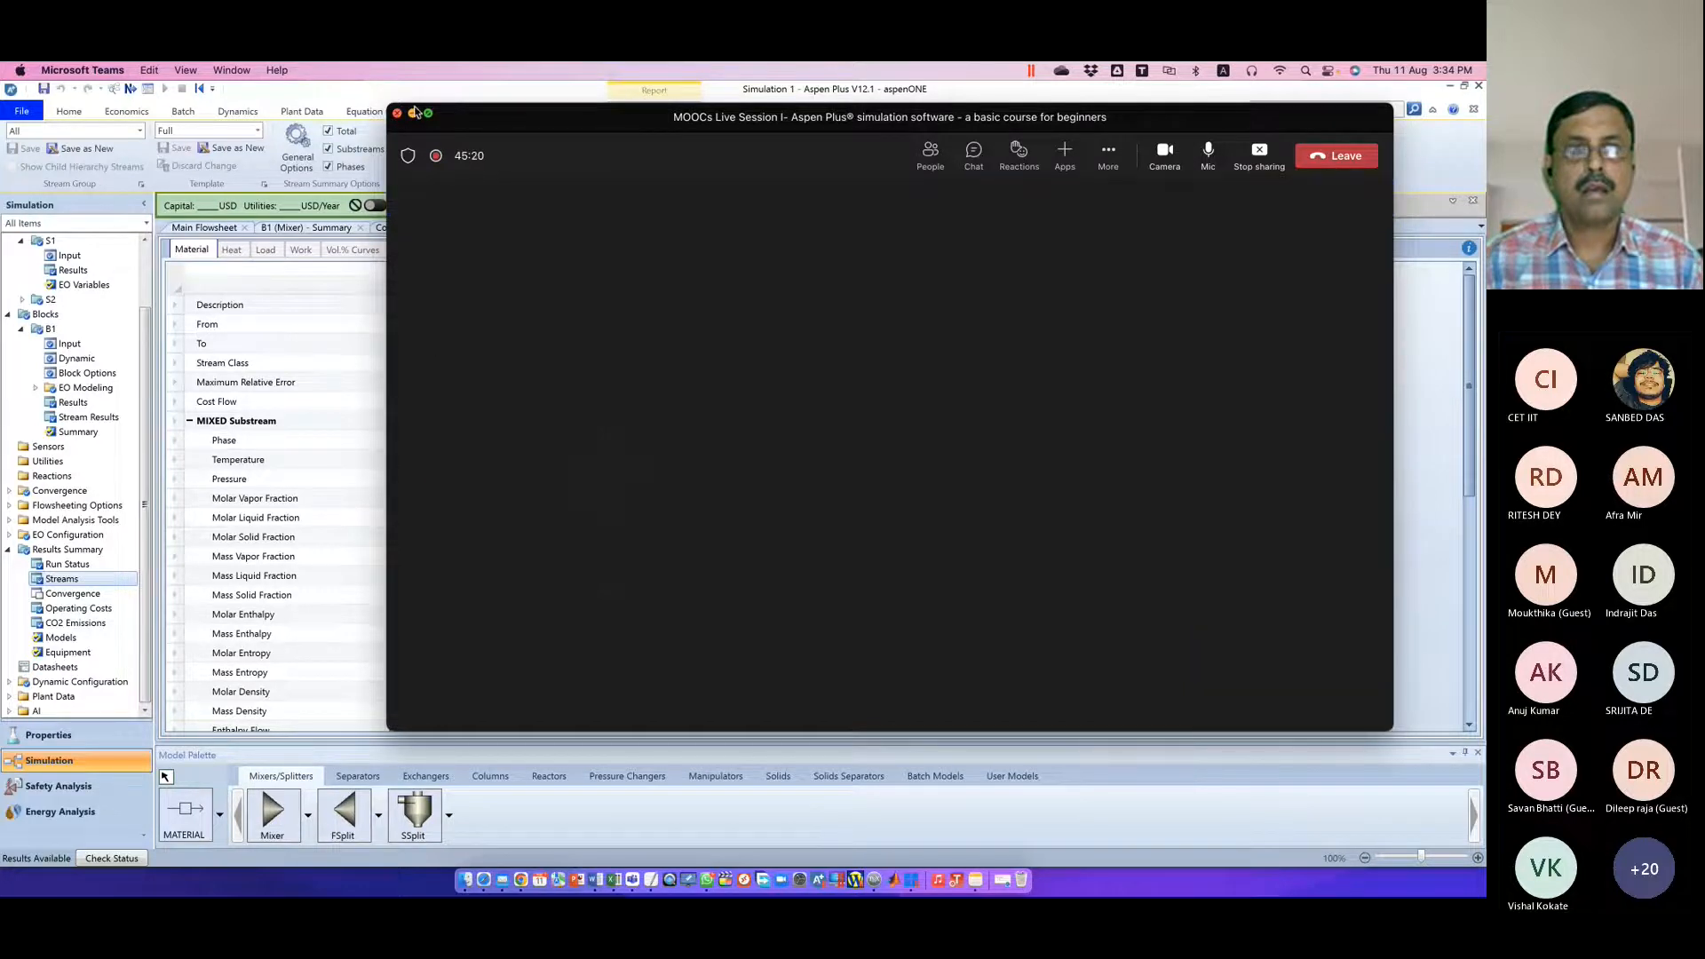